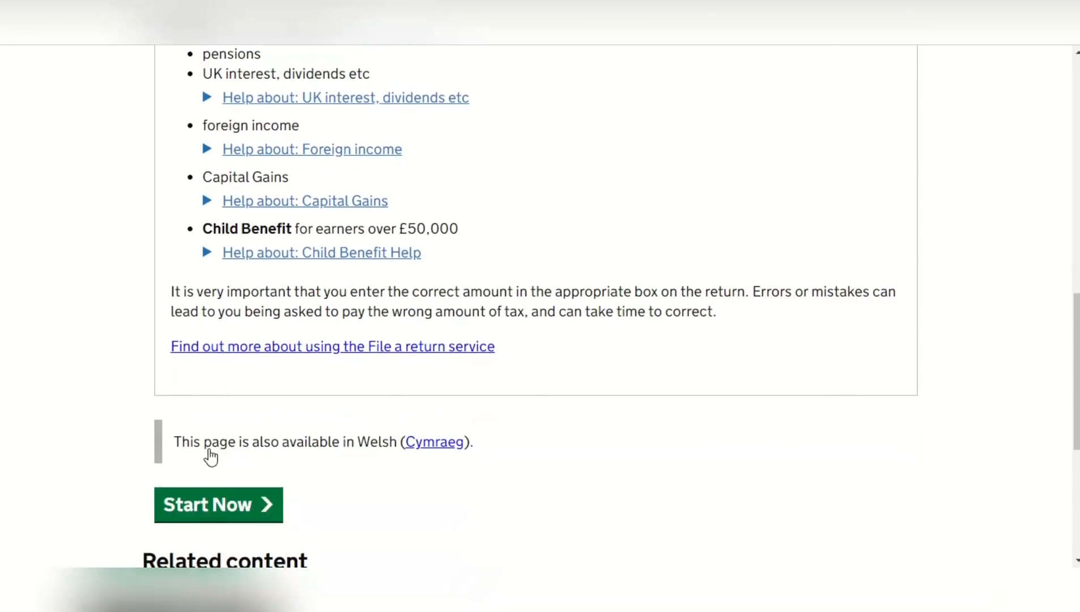
Start the 2019-20 return, continue past the personal details, and answer No to being an employee, director, office holder or agency worker
{"action": "left_click", "coordinate": [240, 505]}
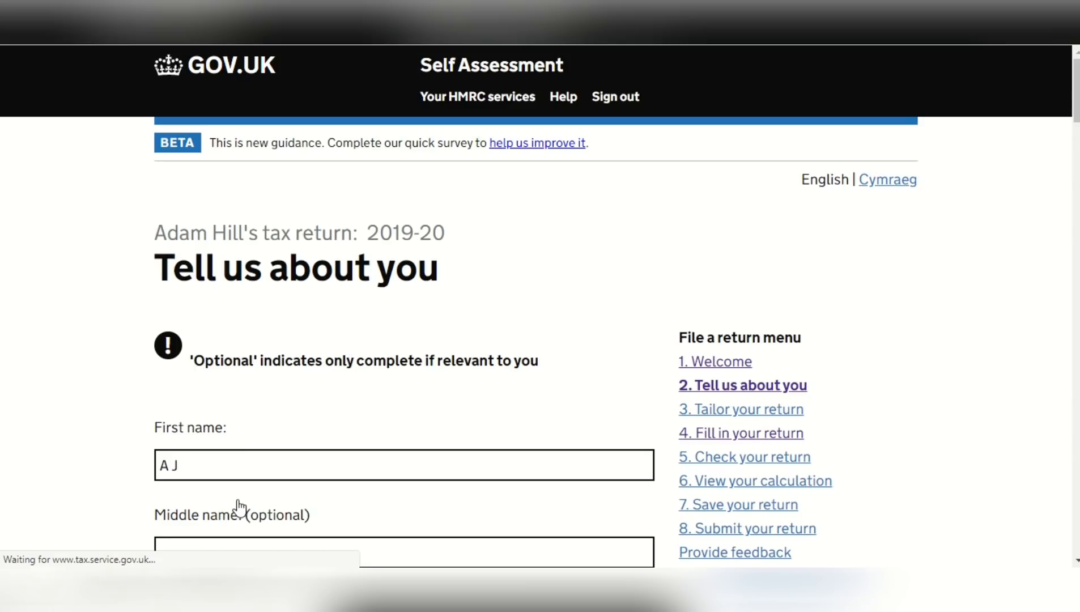
{"action": "scroll", "coordinate": [240, 506], "scroll_direction": "down", "scroll_amount": 2}
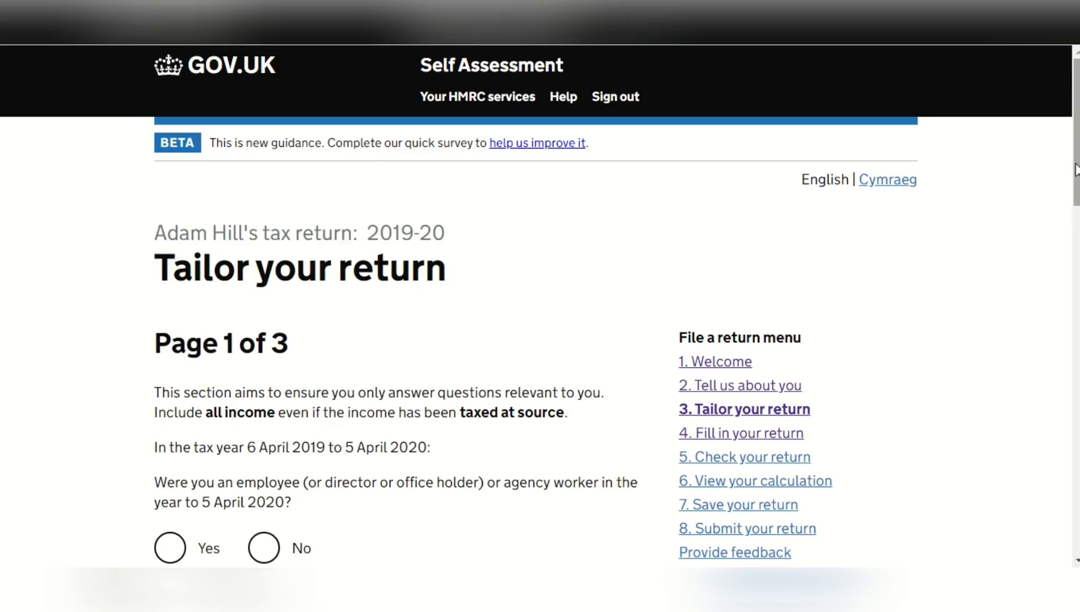
{"action": "scroll", "coordinate": [1075, 164], "scroll_direction": "down", "scroll_amount": 4}
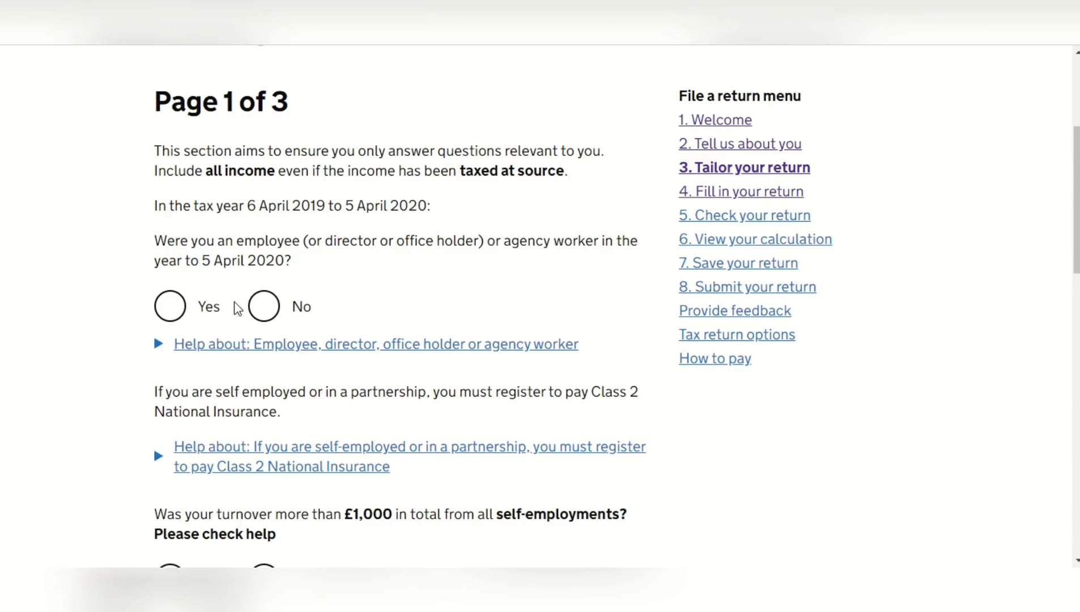
{"action": "left_click", "coordinate": [264, 310]}
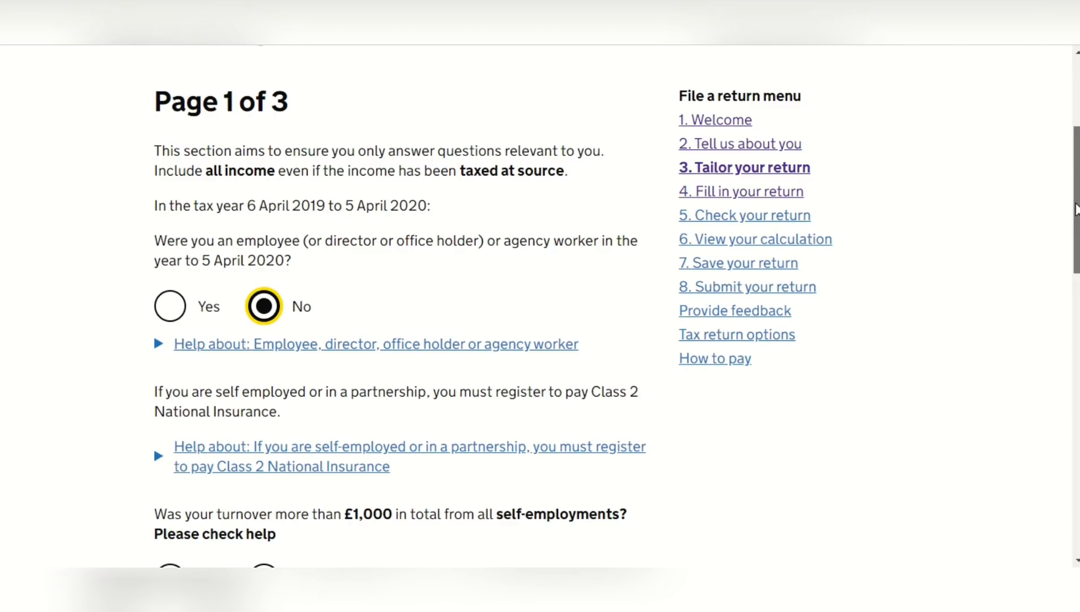
Declare self-employment turnover over £1,000 from 1 business and name the business "self employment"
{"action": "scroll", "coordinate": [1076, 211], "scroll_direction": "down", "scroll_amount": 3}
{"action": "scroll", "coordinate": [1076, 238], "scroll_direction": "down", "scroll_amount": 3}
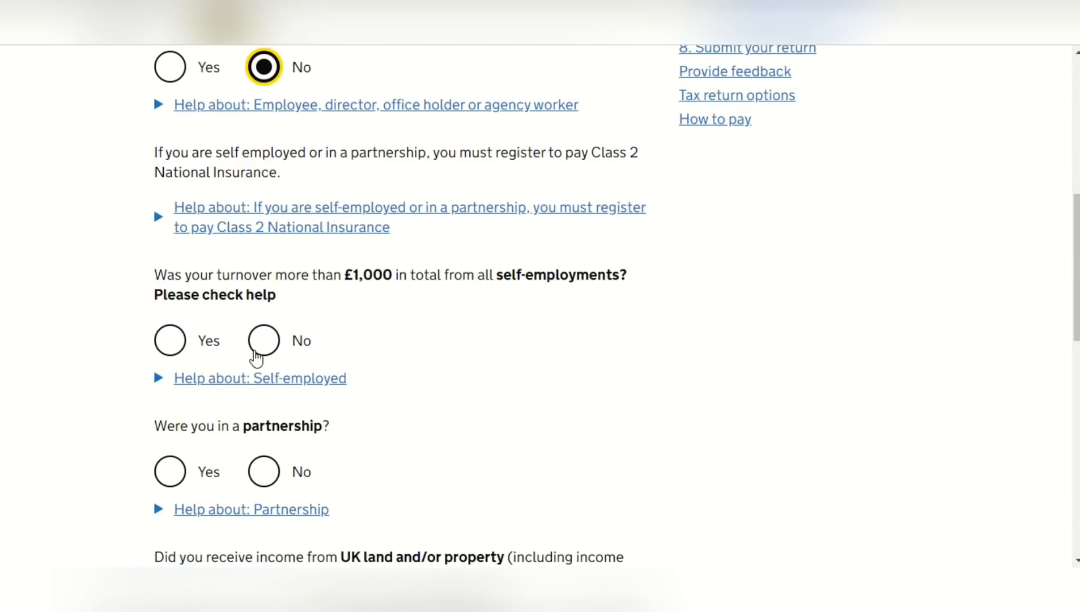
{"action": "left_click", "coordinate": [169, 341]}
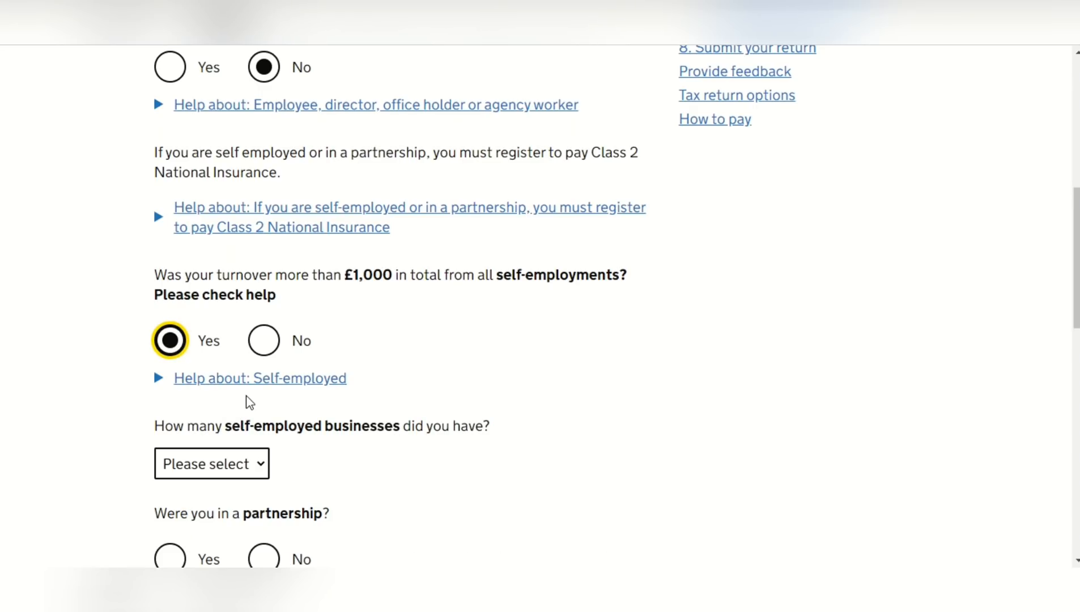
{"action": "left_click", "coordinate": [262, 462]}
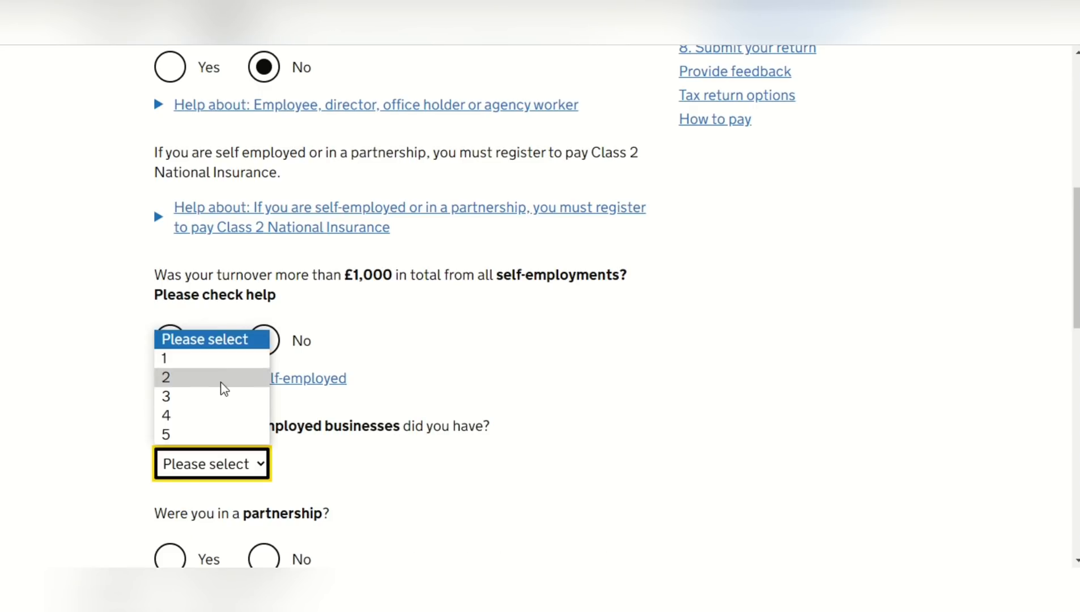
{"action": "left_click", "coordinate": [216, 358]}
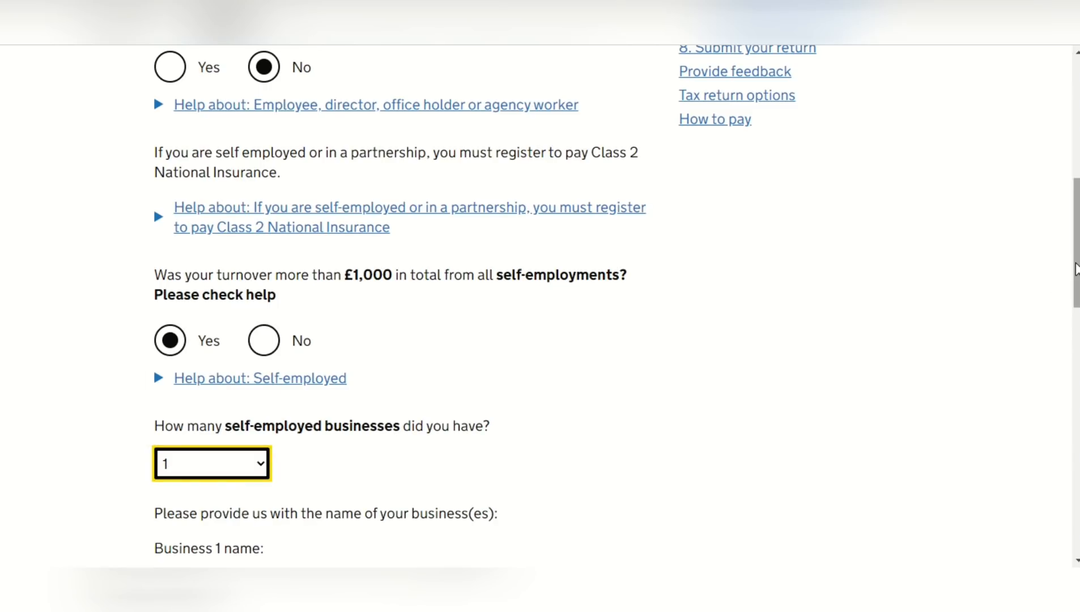
{"action": "left_click_drag", "start_coordinate": [1071, 276], "coordinate": [1076, 367]}
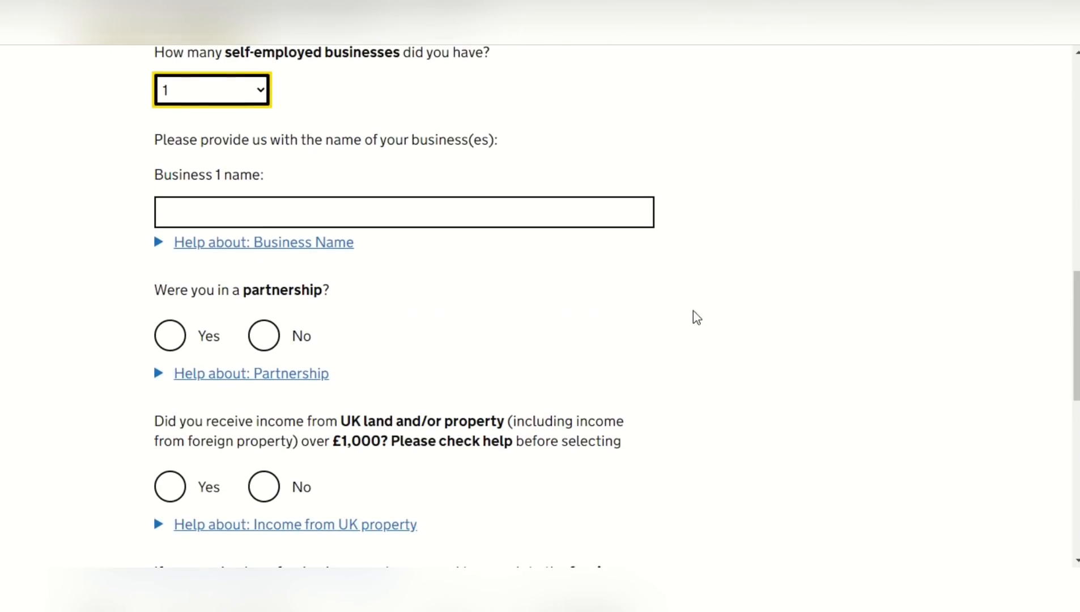
{"action": "left_click", "coordinate": [447, 213]}
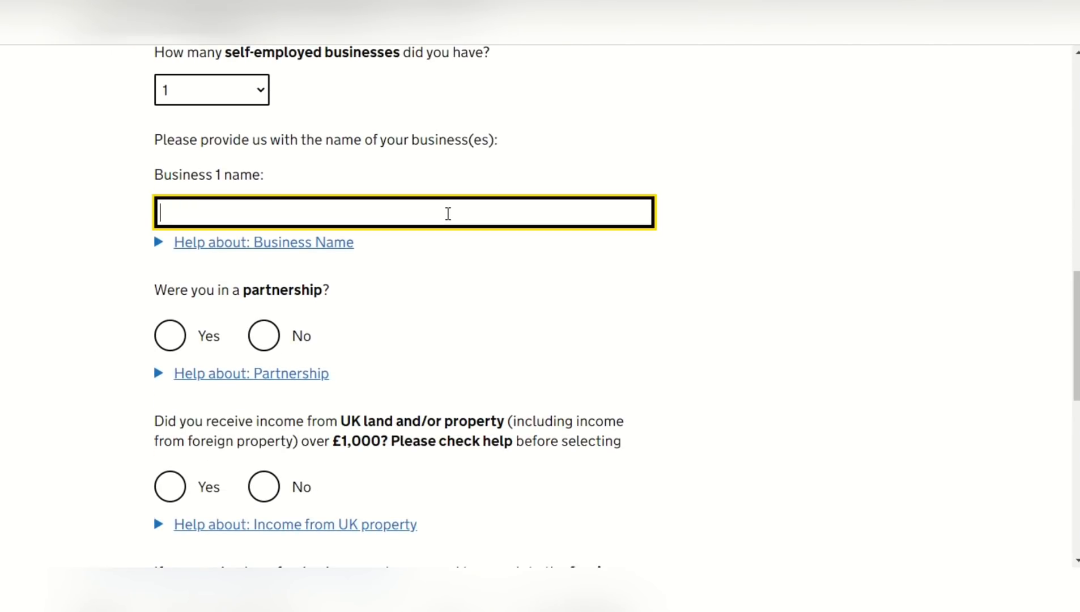
{"action": "type", "text": "self employment"}
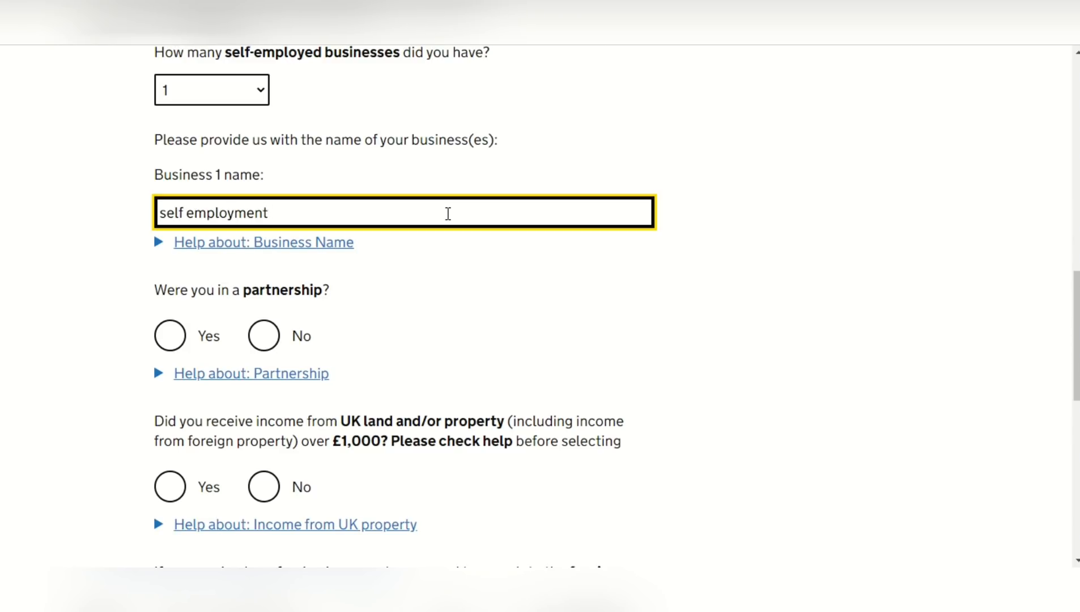
Answer No to partnership, UK property income, the foreign section and Capital Gains, and save page 1 of the tailoring questions
{"action": "left_click", "coordinate": [267, 339]}
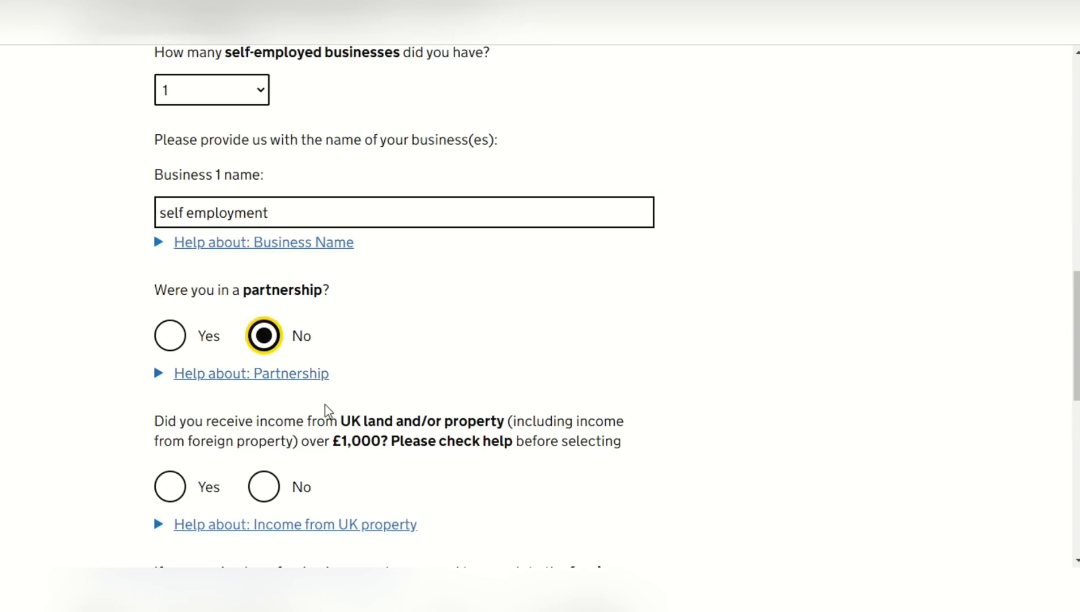
{"action": "left_click", "coordinate": [271, 495]}
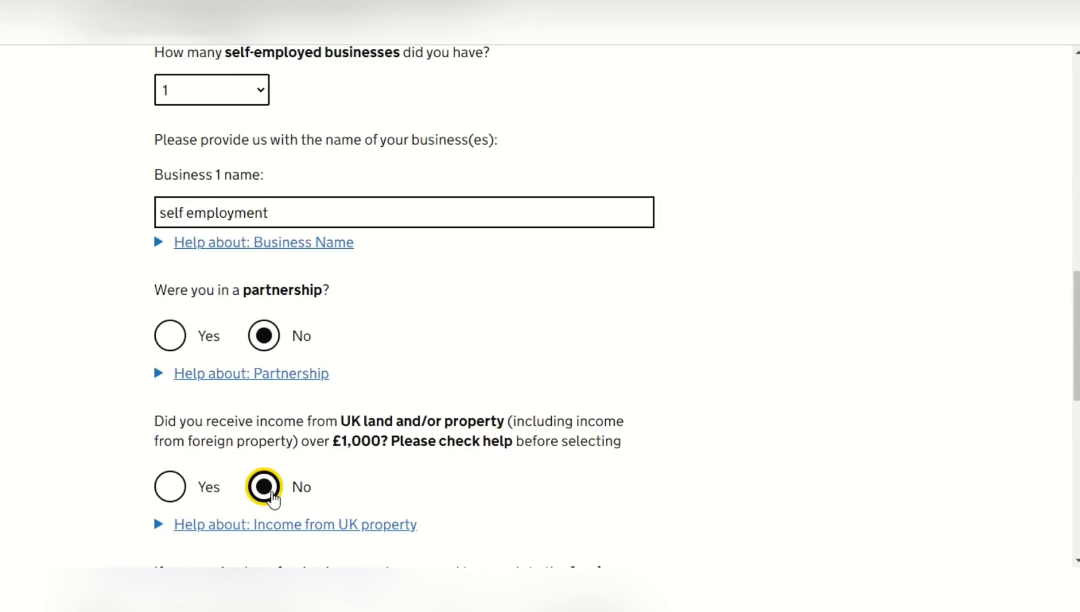
{"action": "scroll", "coordinate": [1076, 332], "scroll_direction": "down", "scroll_amount": 5}
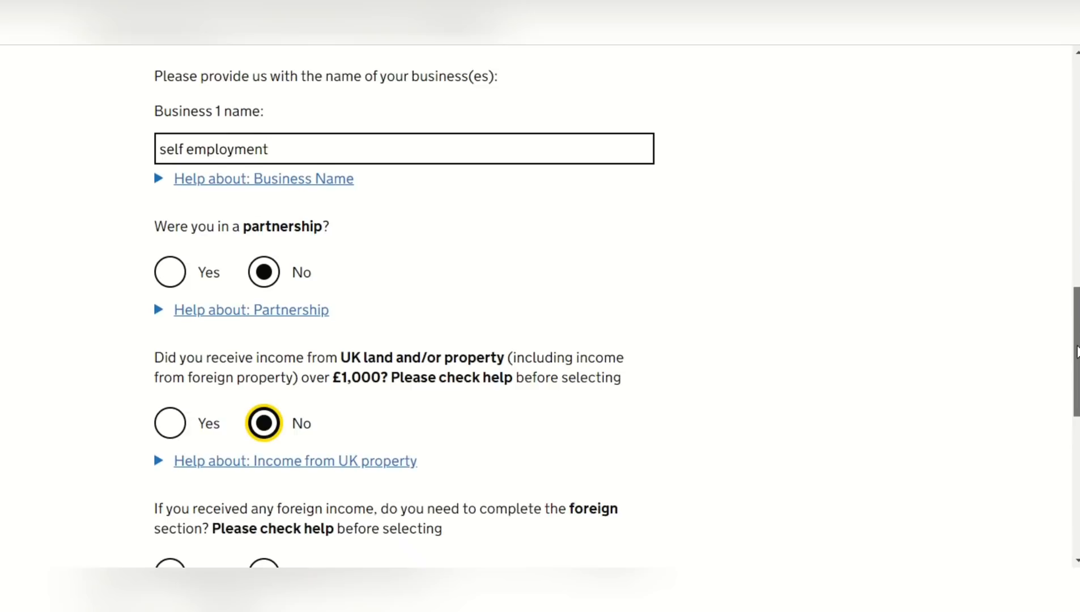
{"action": "scroll", "coordinate": [642, 335], "scroll_direction": "down", "scroll_amount": 1}
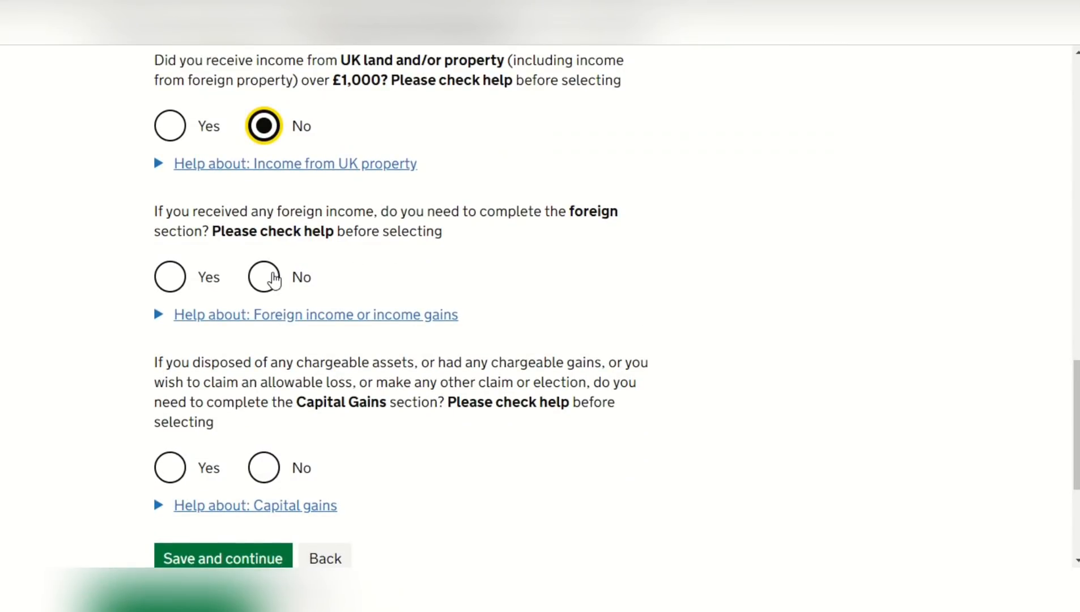
{"action": "left_click", "coordinate": [273, 278]}
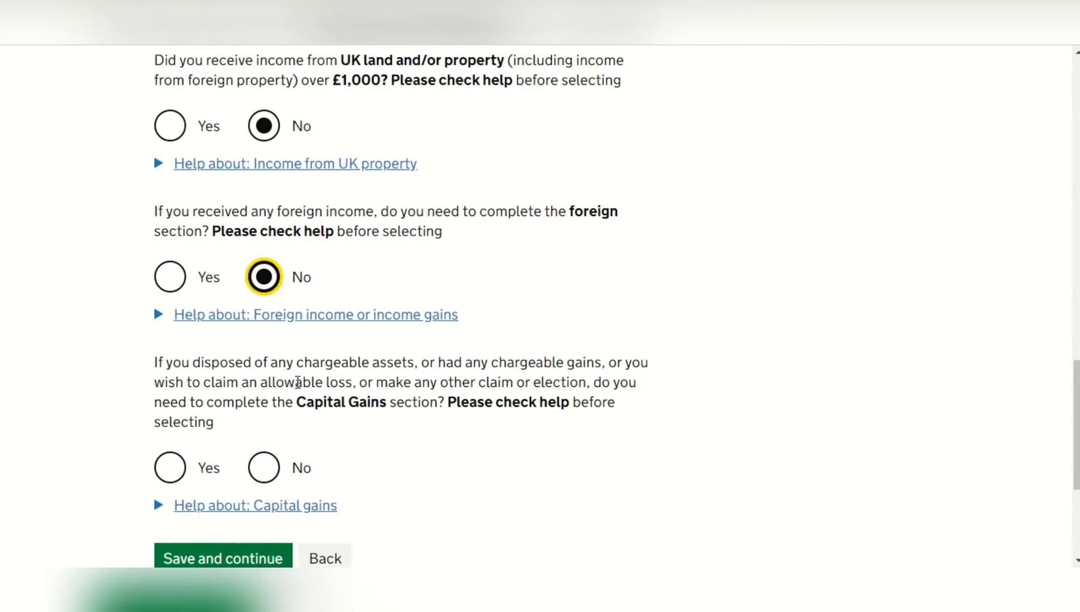
{"action": "left_click", "coordinate": [270, 470]}
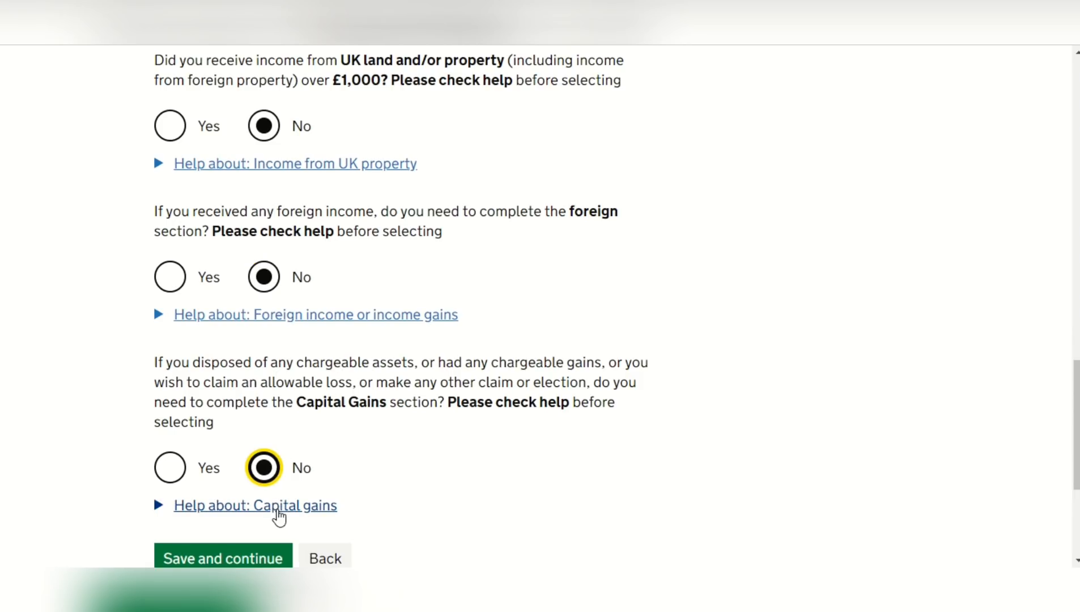
{"action": "left_click", "coordinate": [272, 558]}
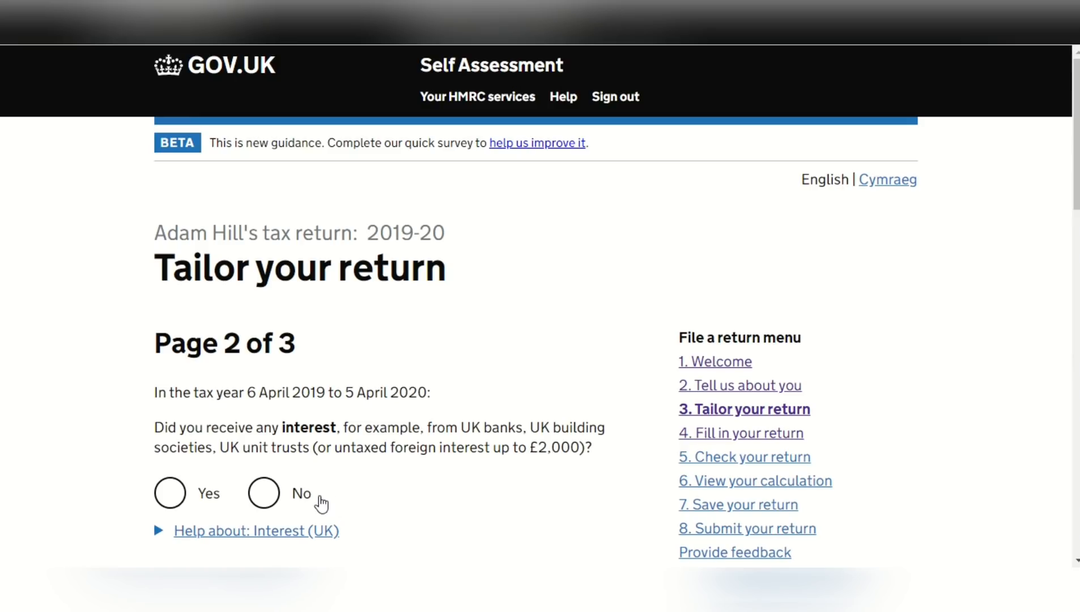
Answer No to receiving interest, dividends, UK pensions or state benefits, and Child Benefit
{"action": "left_click", "coordinate": [267, 493]}
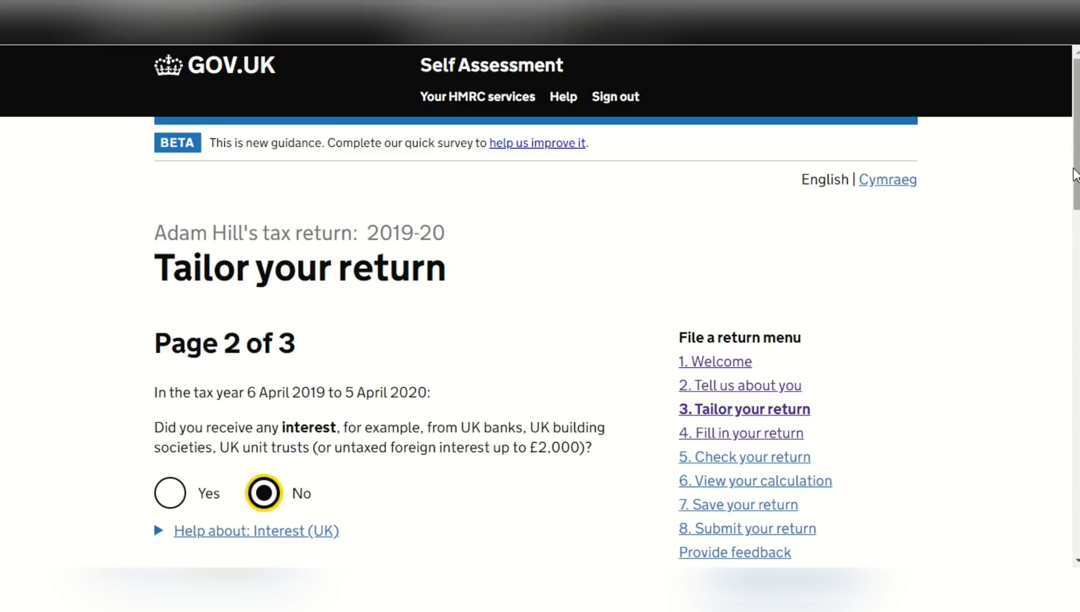
{"action": "scroll", "coordinate": [1075, 181], "scroll_direction": "down", "scroll_amount": 3}
{"action": "scroll", "coordinate": [538, 306], "scroll_direction": "down", "scroll_amount": 5}
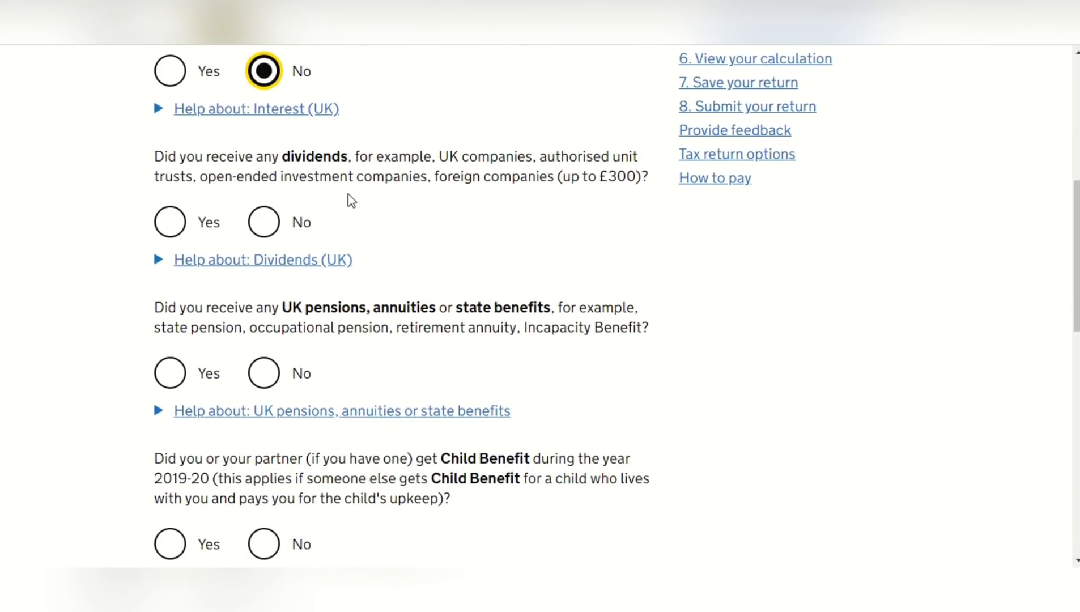
{"action": "left_click", "coordinate": [269, 225]}
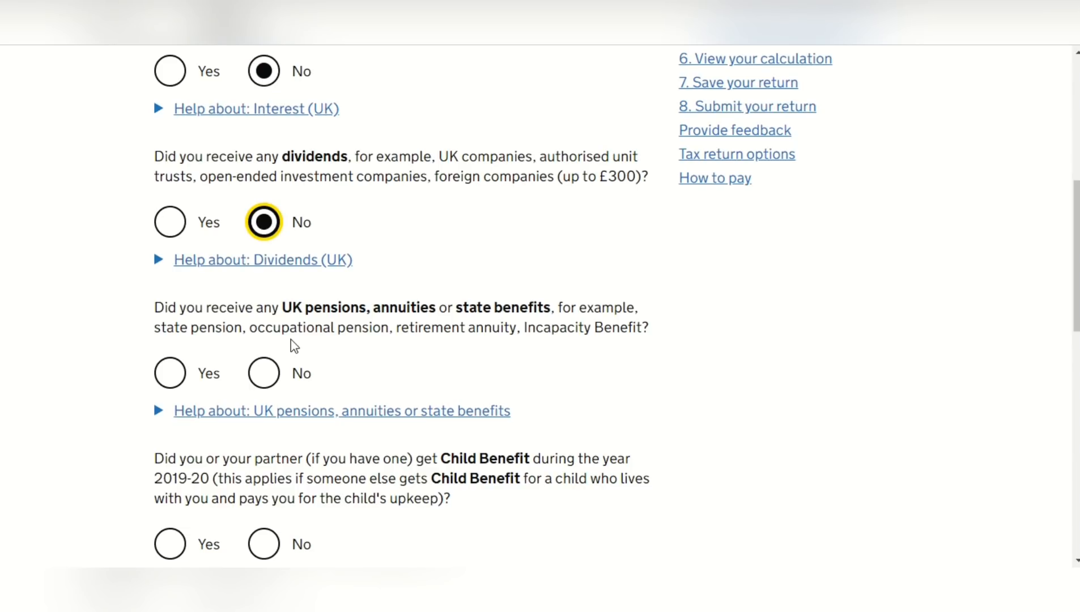
{"action": "left_click", "coordinate": [267, 384]}
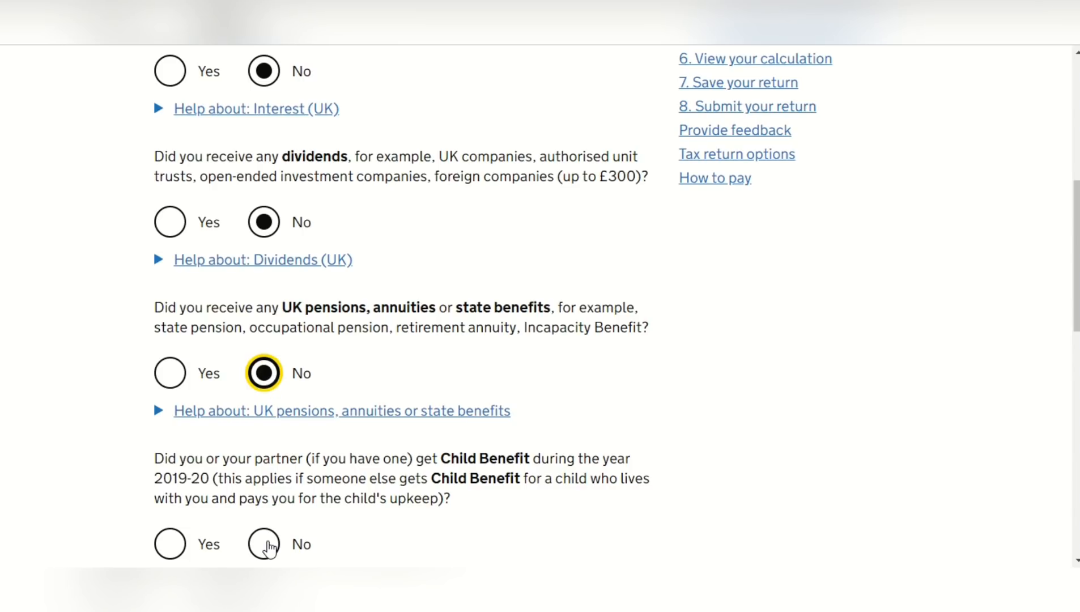
{"action": "left_click", "coordinate": [269, 547]}
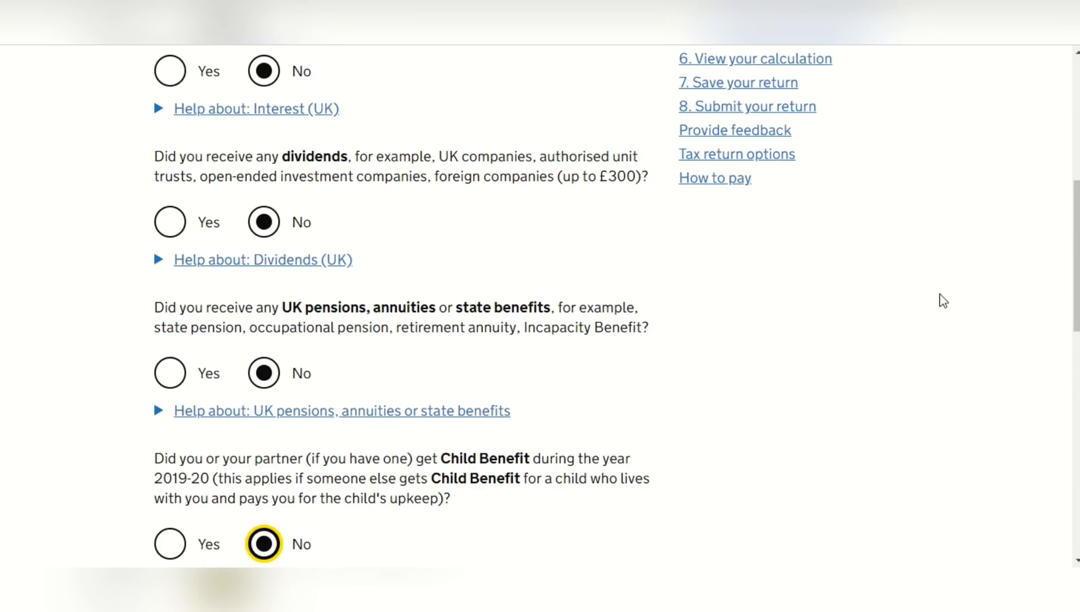
Answer No to other UK income, income tax losses and pension savings tax charges, and save page 2 of the tailoring questions
{"action": "scroll", "coordinate": [1076, 258], "scroll_direction": "down", "scroll_amount": 5}
{"action": "scroll", "coordinate": [1075, 259], "scroll_direction": "down", "scroll_amount": 1}
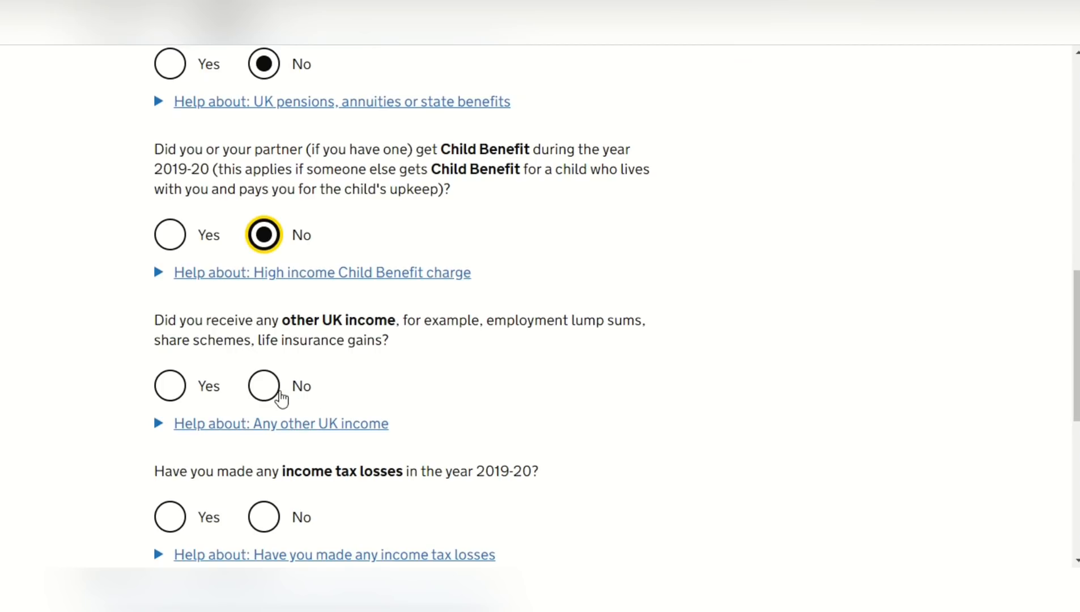
{"action": "left_click", "coordinate": [268, 391]}
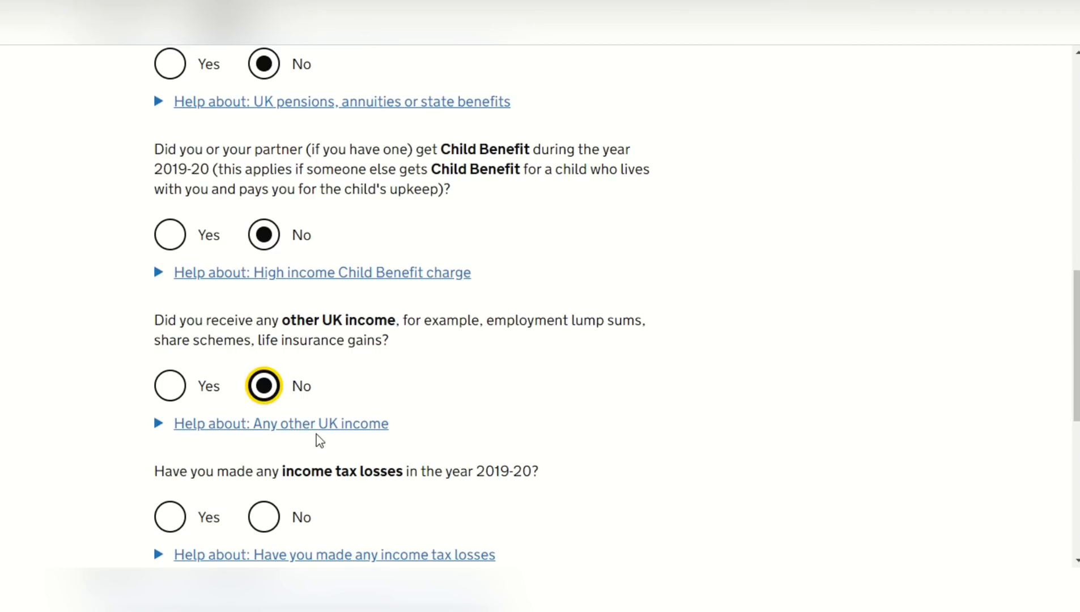
{"action": "left_click", "coordinate": [268, 523]}
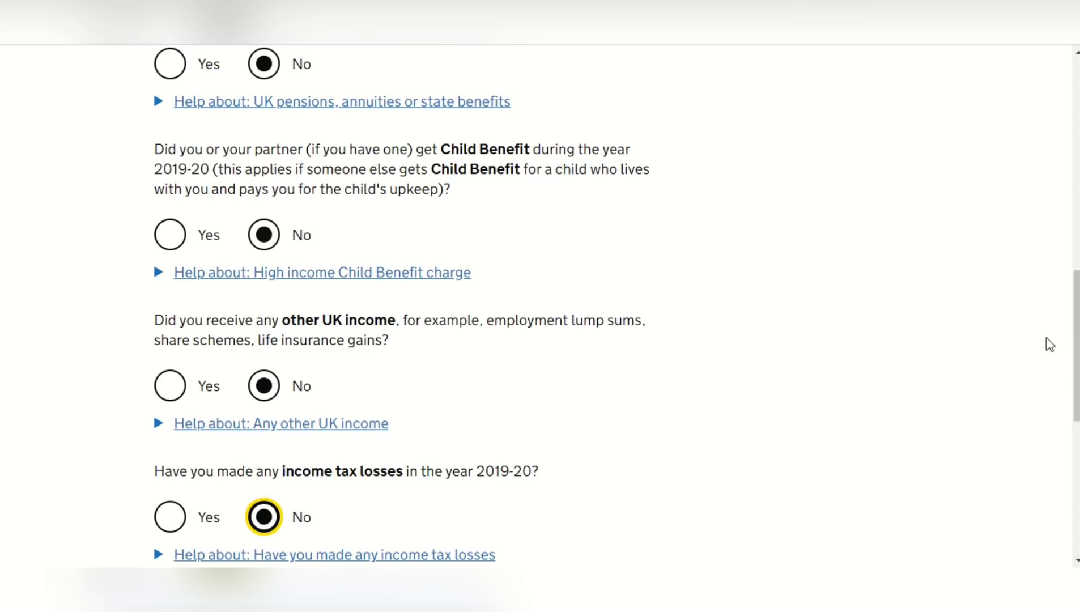
{"action": "left_click_drag", "start_coordinate": [1075, 345], "coordinate": [1075, 430]}
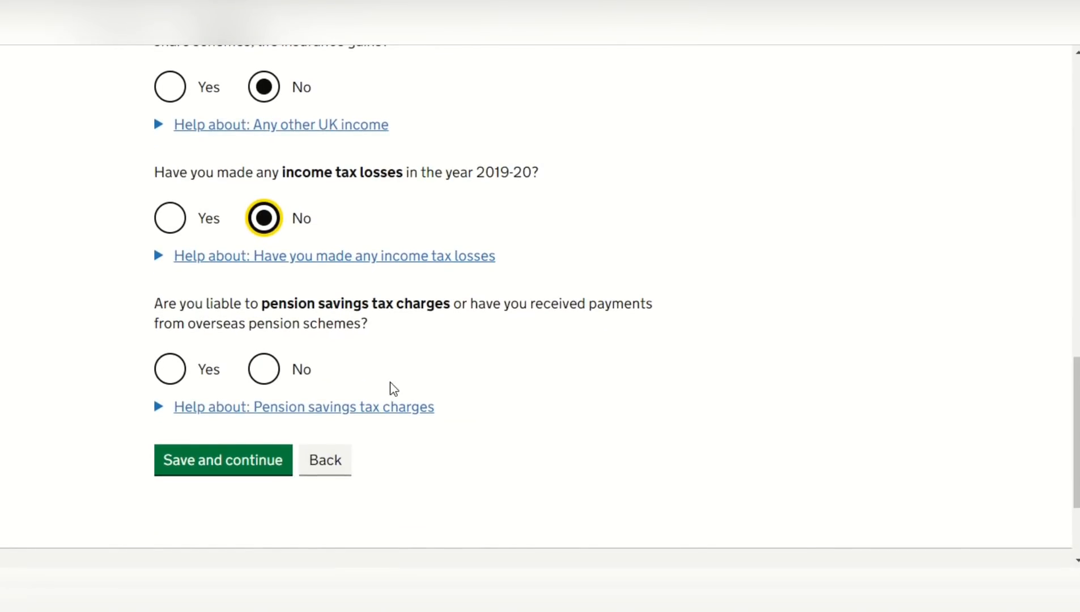
{"action": "left_click", "coordinate": [267, 371]}
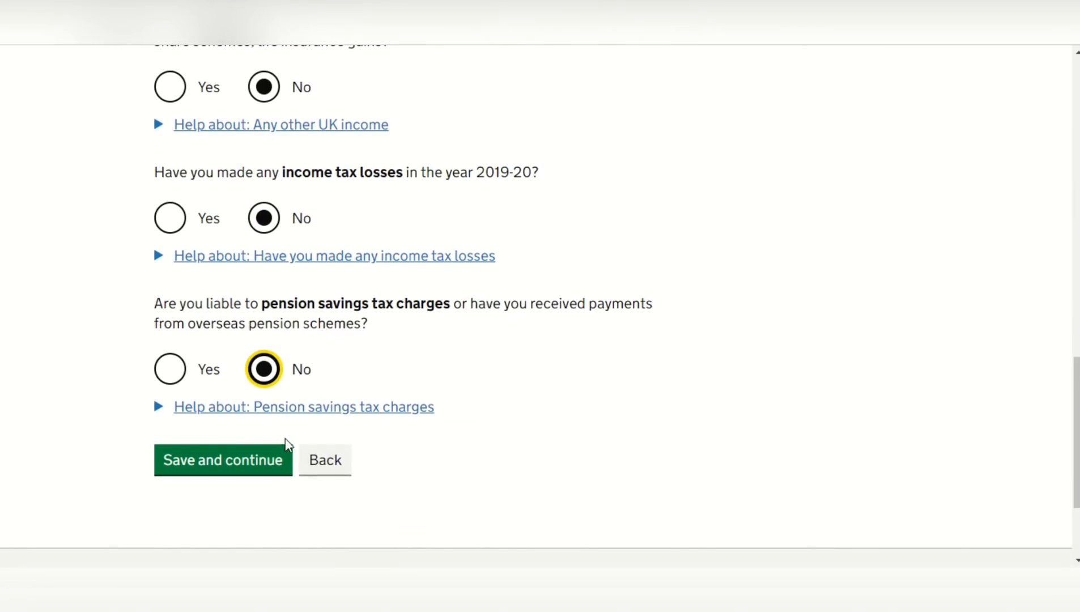
{"action": "left_click", "coordinate": [271, 456]}
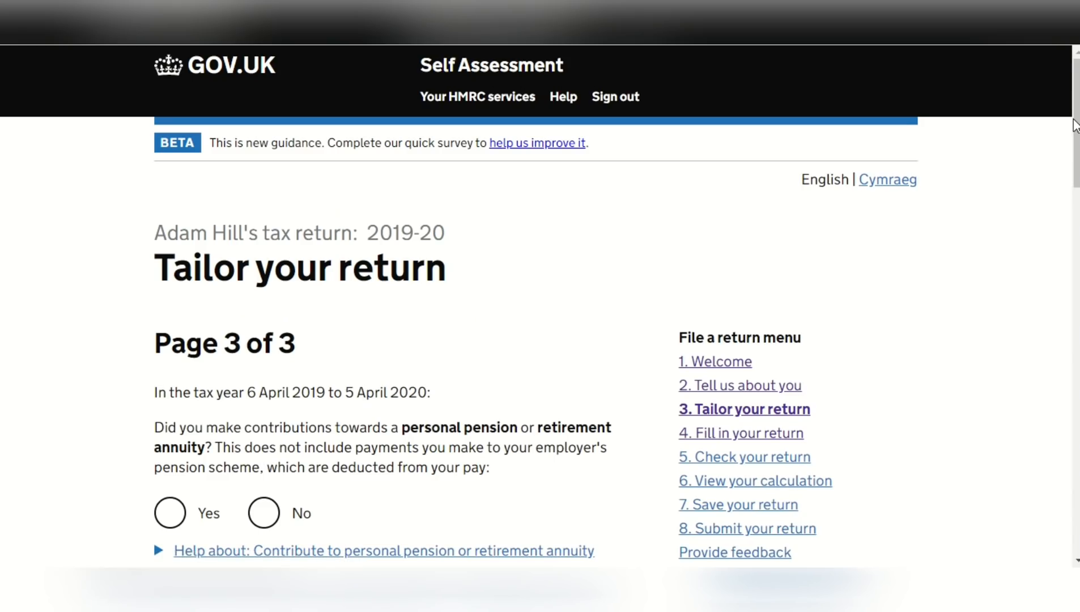
Answer No to personal pension contributions, charity giving, married couple's allowance and transferring 10% of the personal allowance
{"action": "left_click_drag", "start_coordinate": [1076, 130], "coordinate": [1076, 191]}
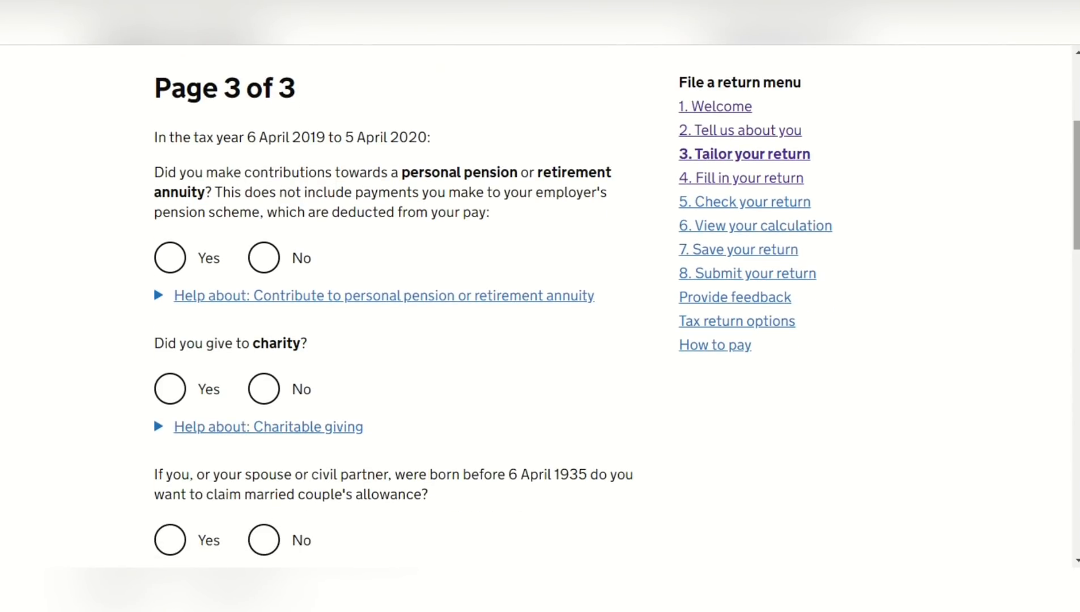
{"action": "left_click", "coordinate": [267, 262]}
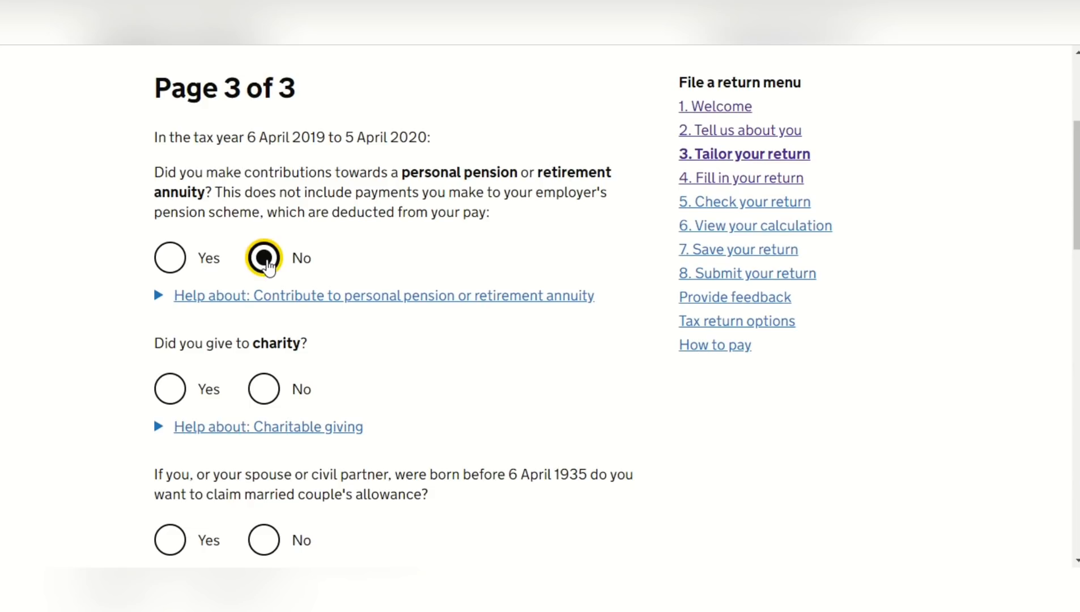
{"action": "left_click", "coordinate": [276, 391]}
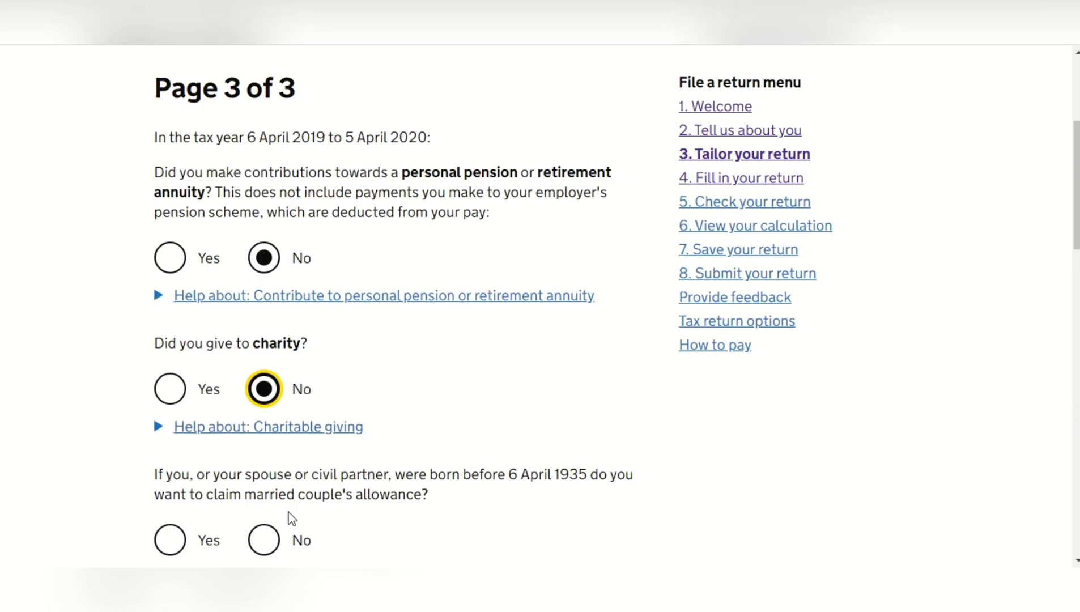
{"action": "left_click", "coordinate": [275, 546]}
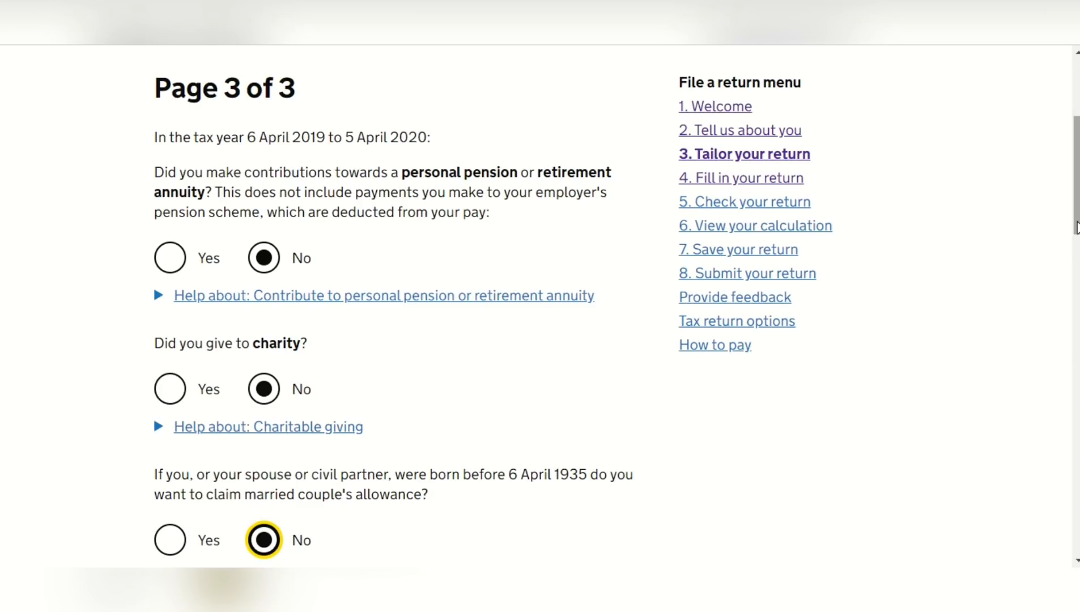
{"action": "left_click_drag", "start_coordinate": [1076, 226], "coordinate": [1076, 329]}
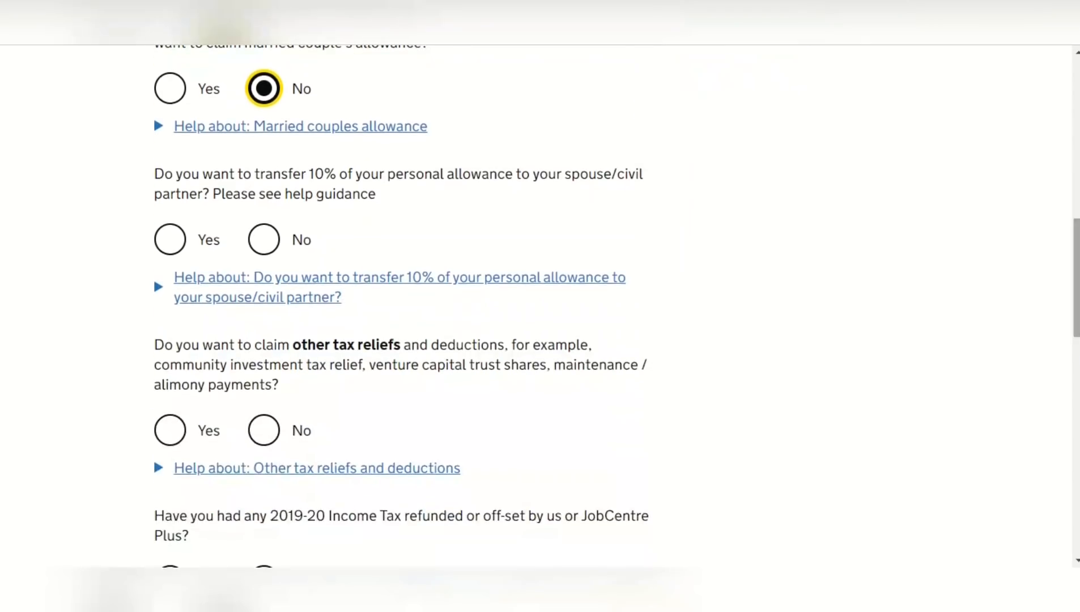
{"action": "left_click", "coordinate": [274, 247]}
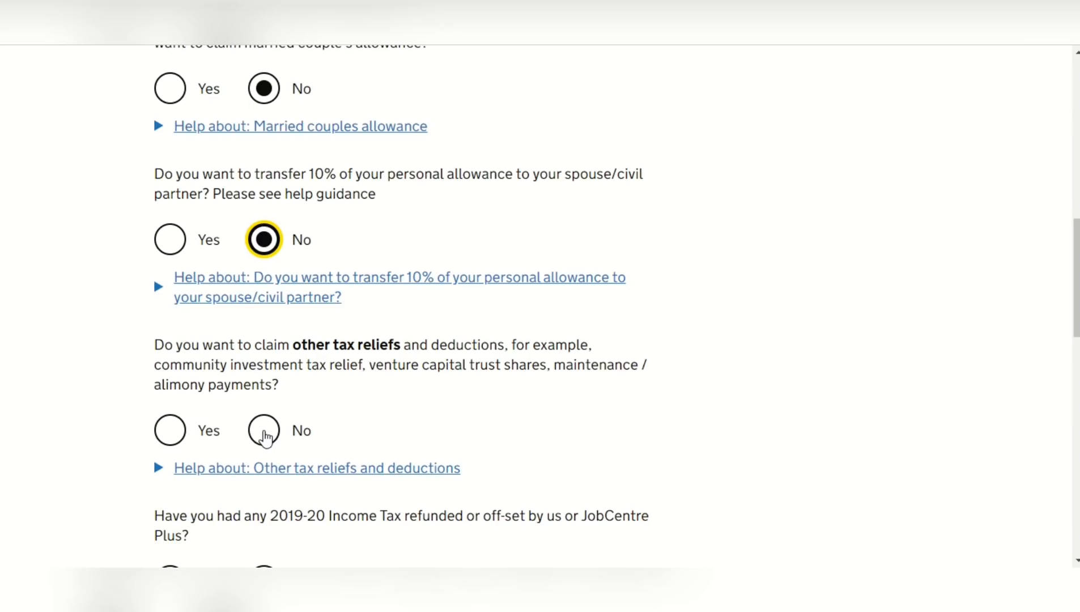
Answer No to other tax reliefs, 2019-20 Income Tax refunds, having a tax adviser and using tax avoidance schemes
{"action": "left_click", "coordinate": [264, 436]}
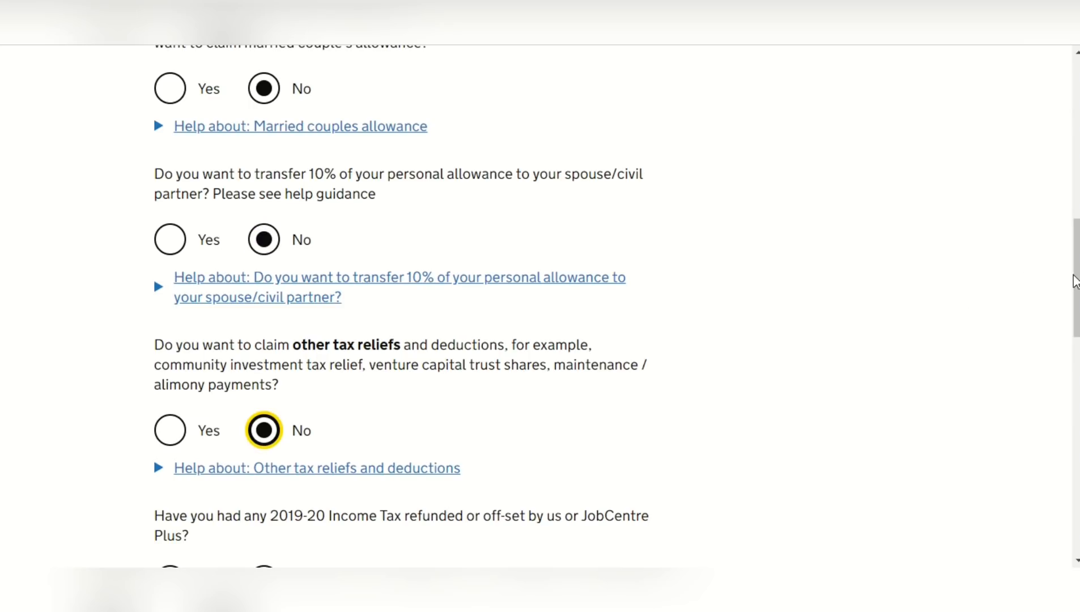
{"action": "scroll", "coordinate": [1070, 279], "scroll_direction": "down", "scroll_amount": 4}
{"action": "scroll", "coordinate": [387, 180], "scroll_direction": "down", "scroll_amount": 3}
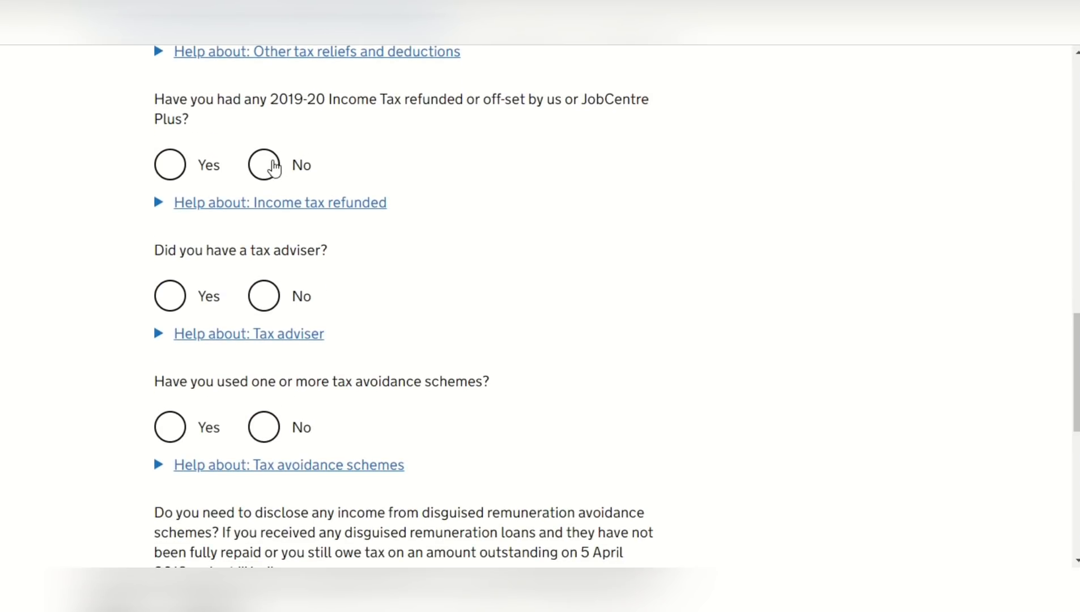
{"action": "left_click", "coordinate": [274, 168]}
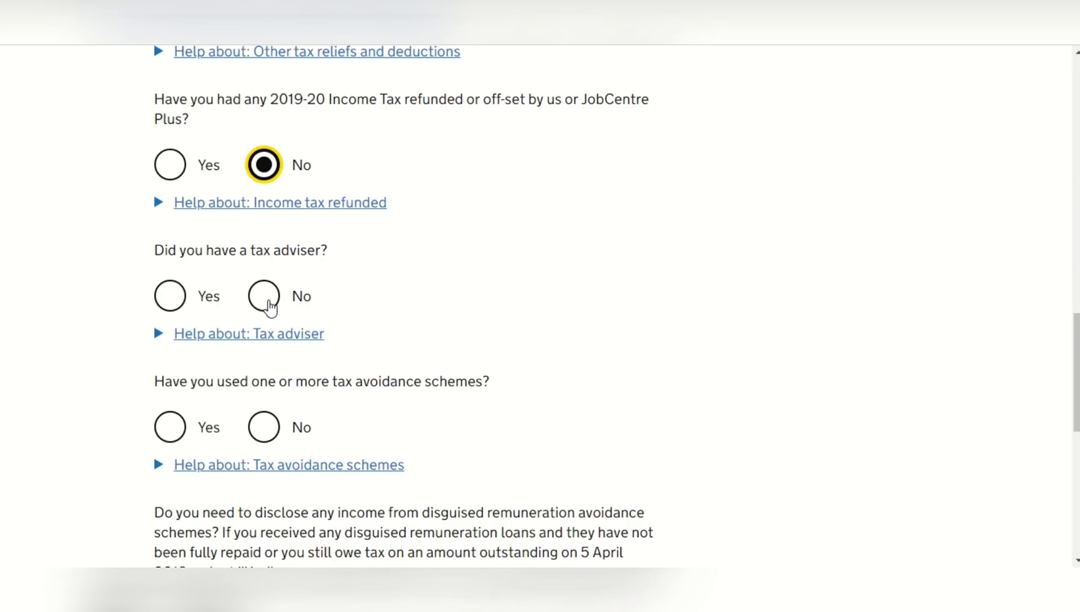
{"action": "left_click", "coordinate": [267, 307]}
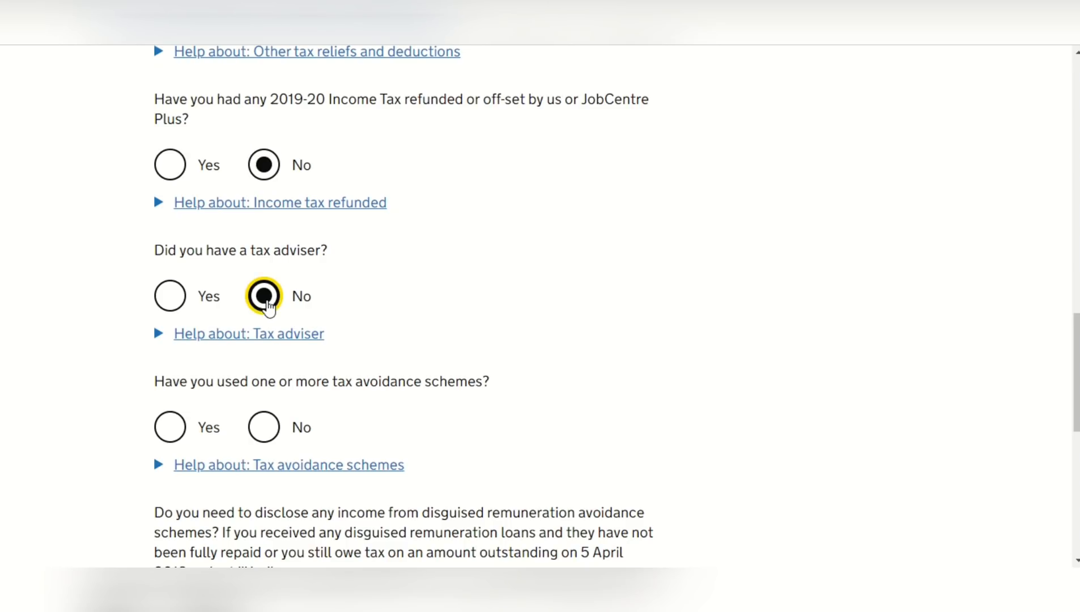
{"action": "left_click", "coordinate": [278, 439]}
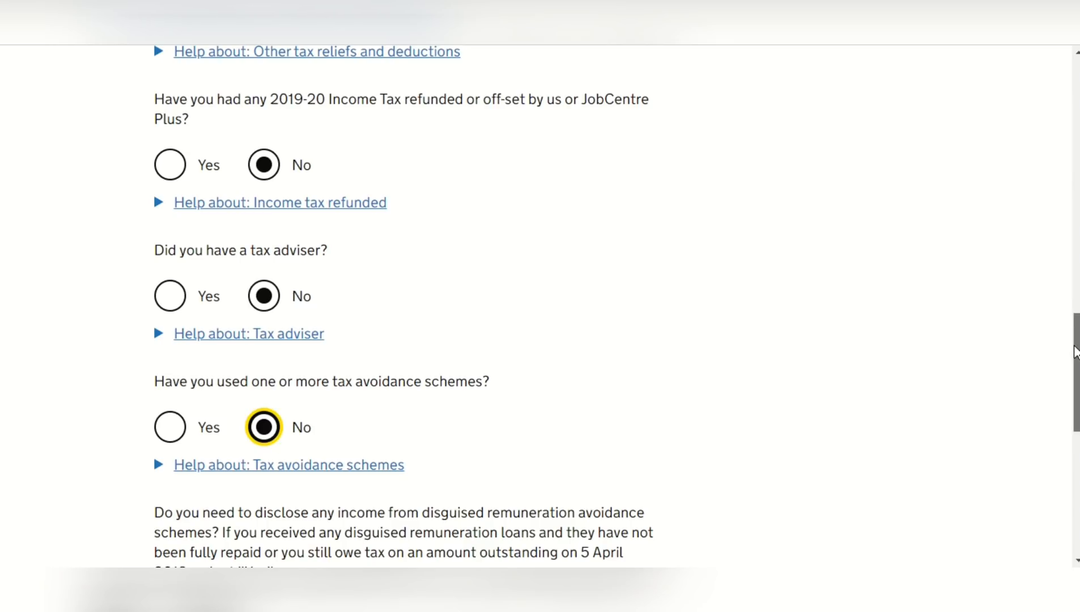
Answer No to disguised remuneration income and acting on behalf of someone else, and save the final page of tailoring questions
{"action": "scroll", "coordinate": [1076, 351], "scroll_direction": "down", "scroll_amount": 6}
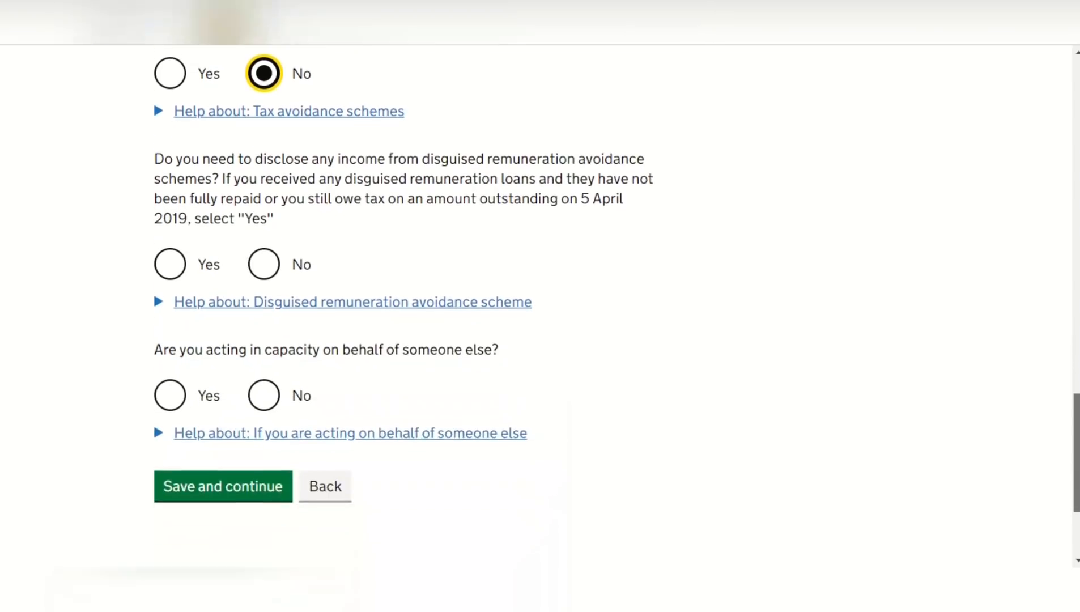
{"action": "left_click", "coordinate": [271, 250]}
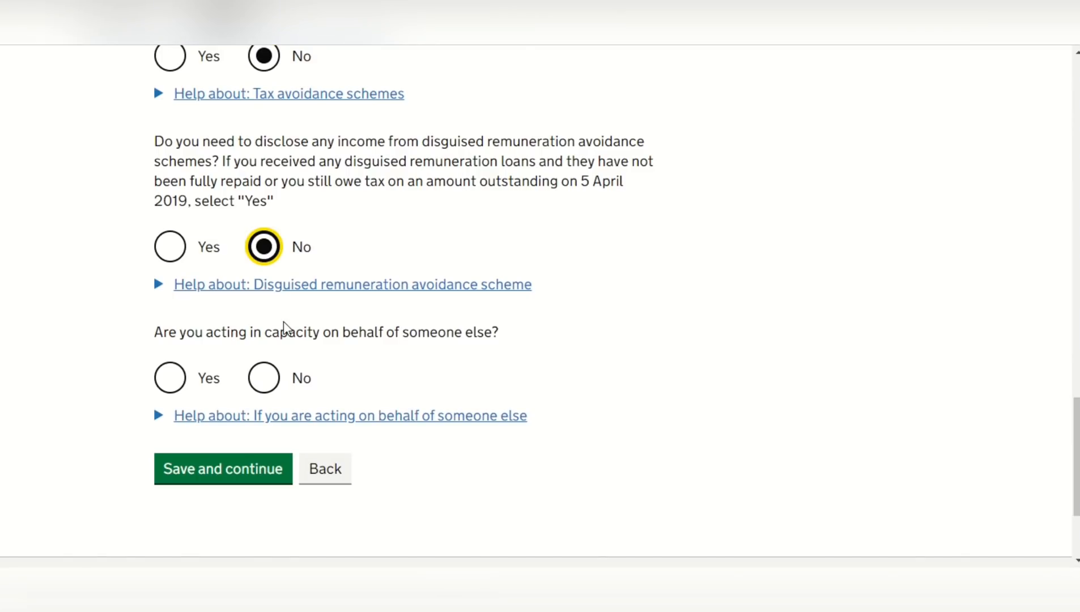
{"action": "left_click", "coordinate": [266, 380]}
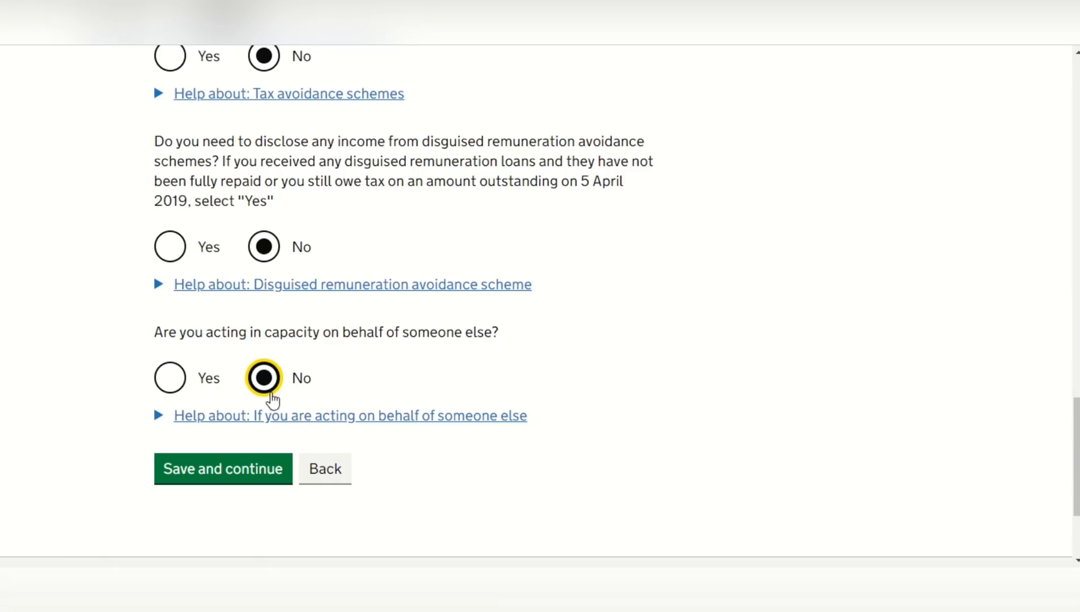
{"action": "left_click", "coordinate": [242, 473]}
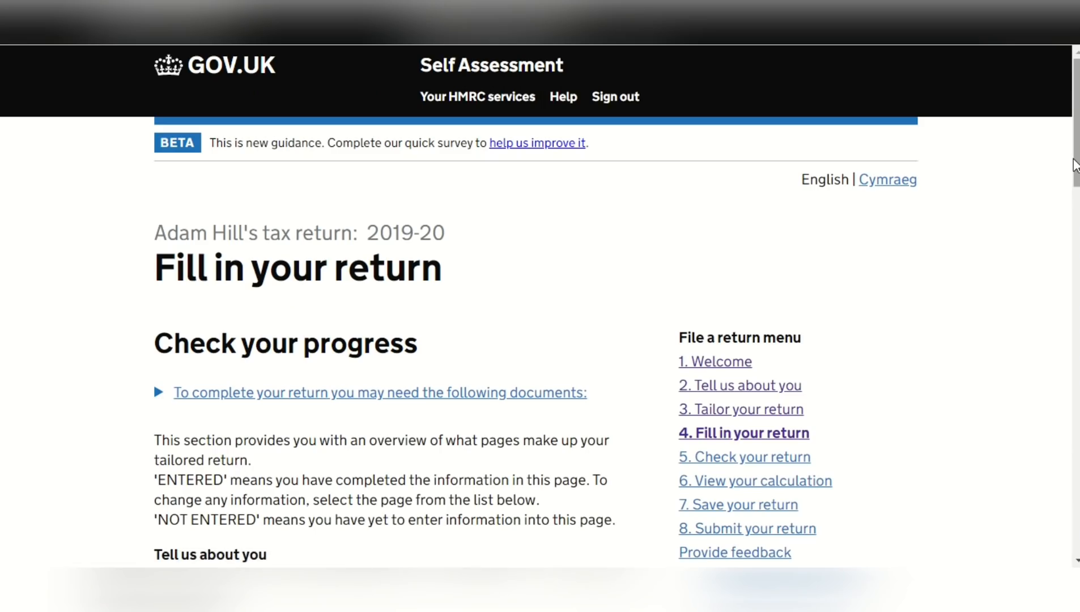
Open page 1 of the self-employment details and answer No to an annual turnover of £85,000 or more
{"action": "left_click_drag", "start_coordinate": [1075, 160], "coordinate": [1078, 198]}
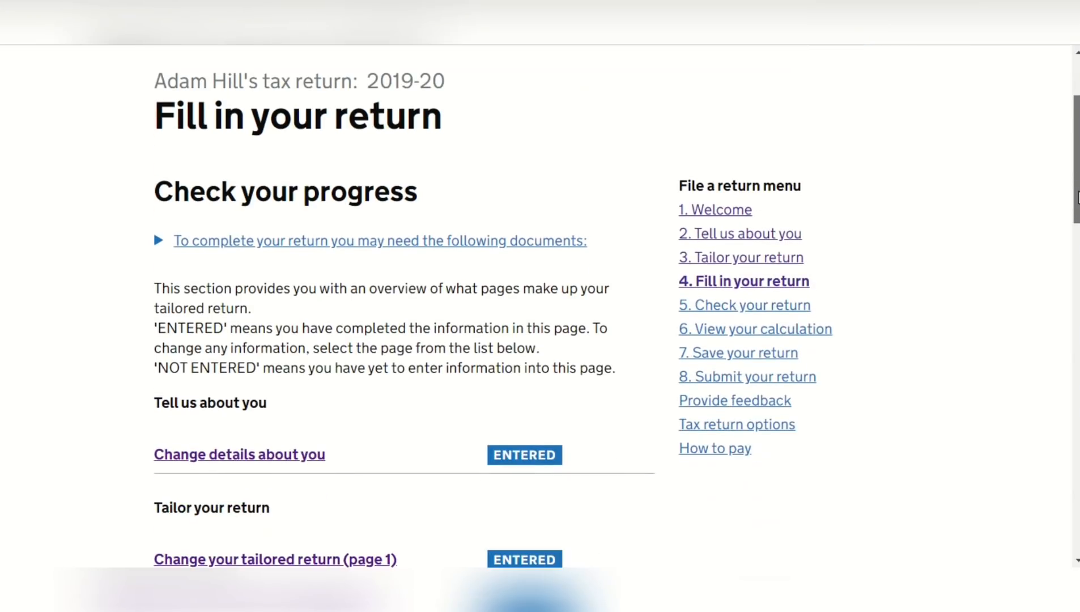
{"action": "left_click_drag", "start_coordinate": [1077, 199], "coordinate": [1078, 347]}
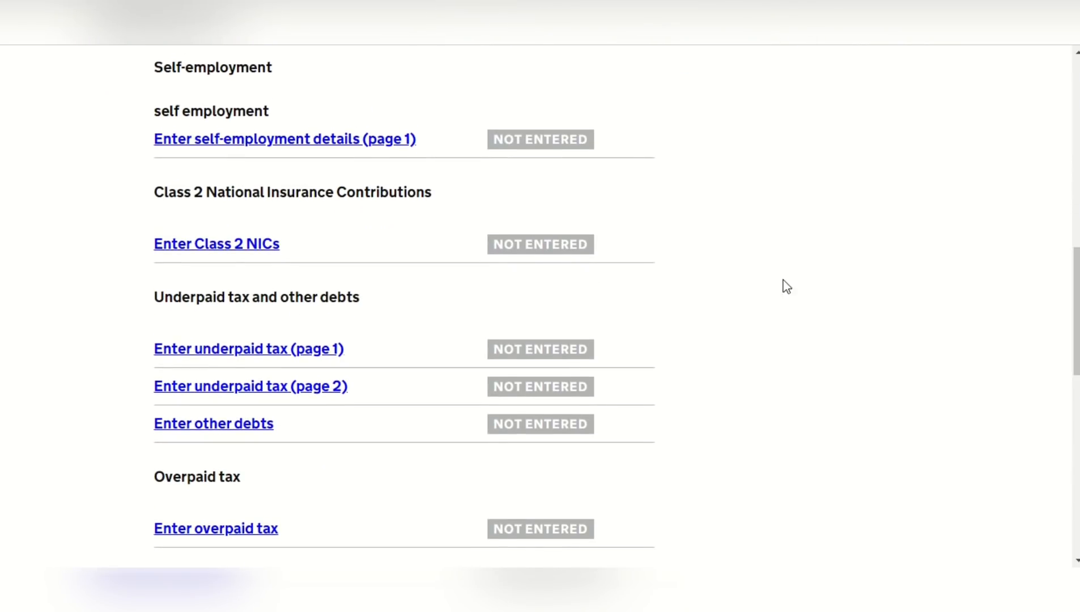
{"action": "left_click", "coordinate": [317, 139]}
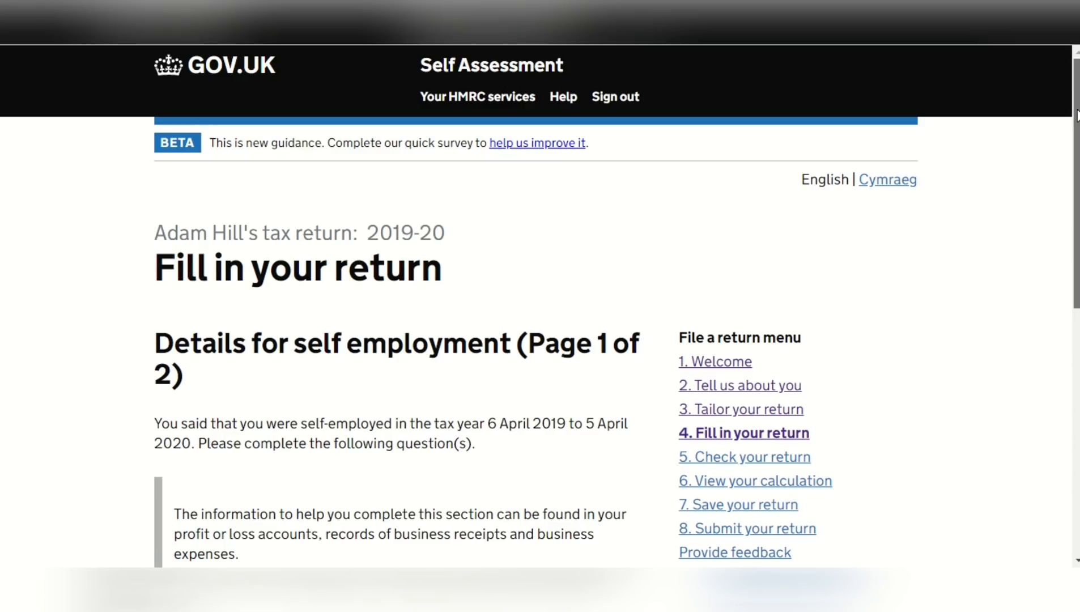
{"action": "scroll", "coordinate": [1077, 116], "scroll_direction": "down", "scroll_amount": 3}
{"action": "scroll", "coordinate": [314, 397], "scroll_direction": "down", "scroll_amount": 2}
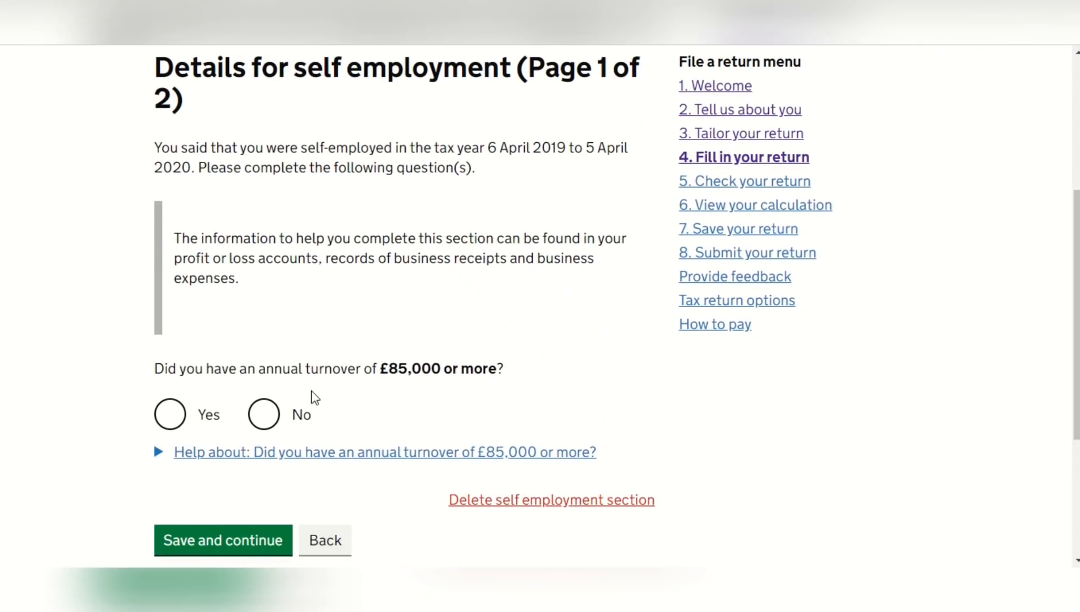
{"action": "left_click", "coordinate": [265, 414]}
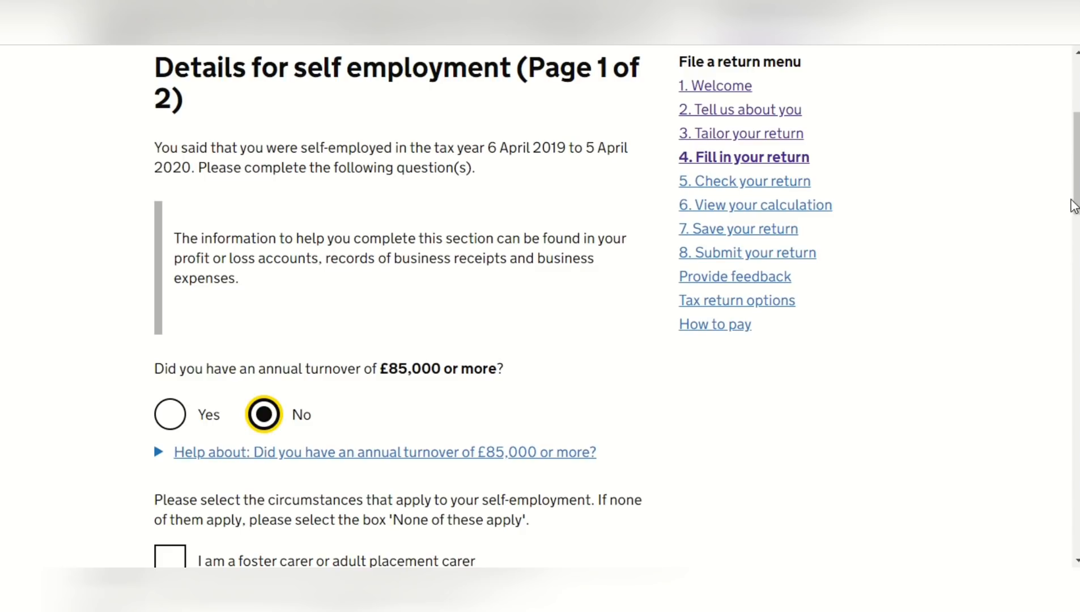
Select 'None of these apply' for the self-employment circumstances and save page 1 of the details
{"action": "scroll", "coordinate": [1077, 259], "scroll_direction": "down", "scroll_amount": 3}
{"action": "scroll", "coordinate": [1077, 221], "scroll_direction": "down", "scroll_amount": 5}
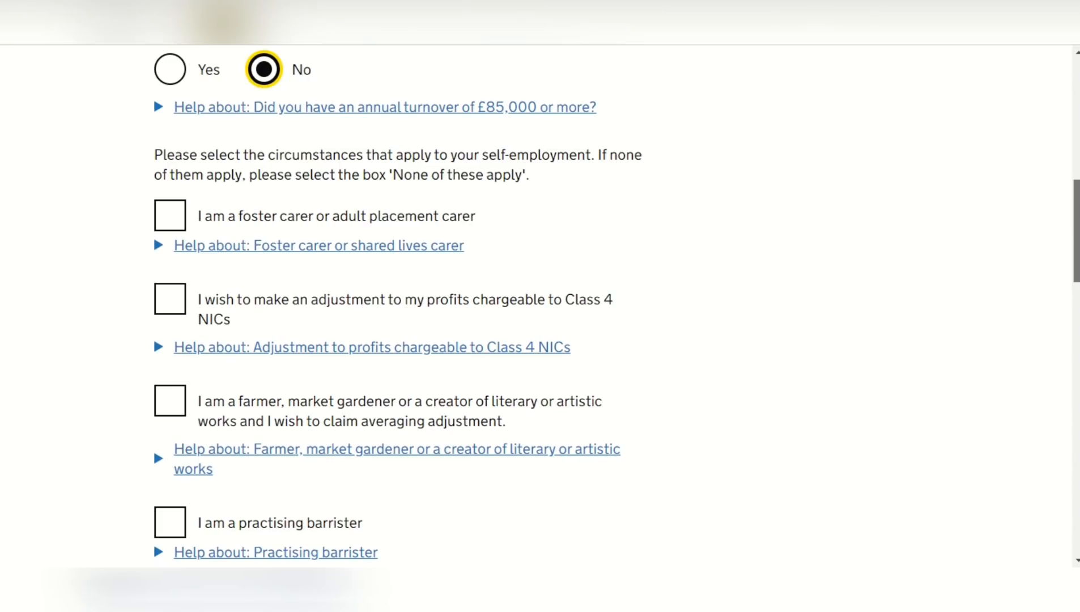
{"action": "scroll", "coordinate": [540, 328], "scroll_direction": "down", "scroll_amount": 5}
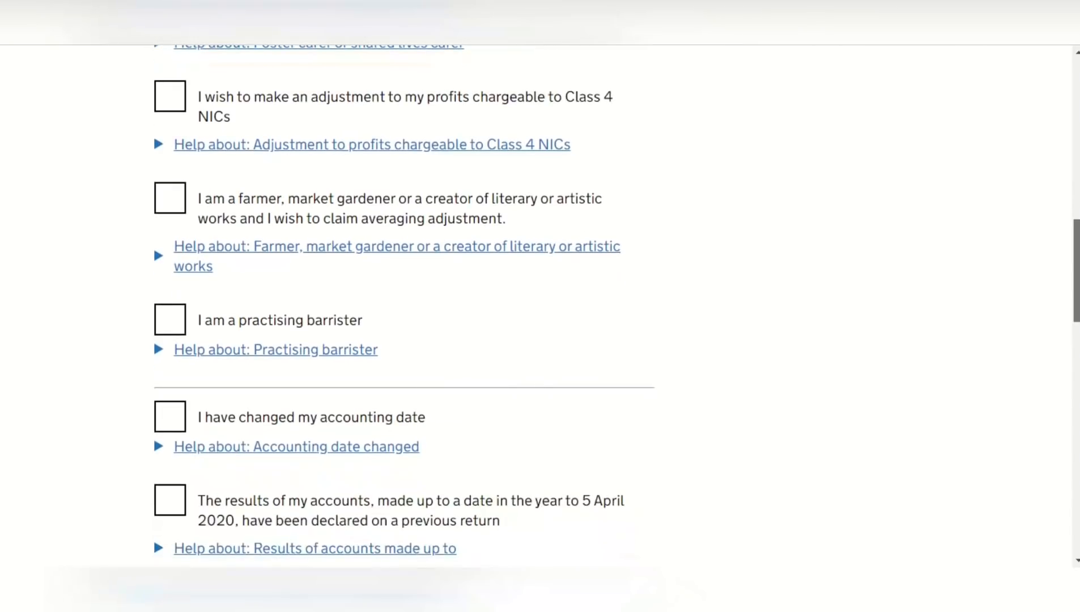
{"action": "scroll", "coordinate": [539, 328], "scroll_direction": "down", "scroll_amount": 4}
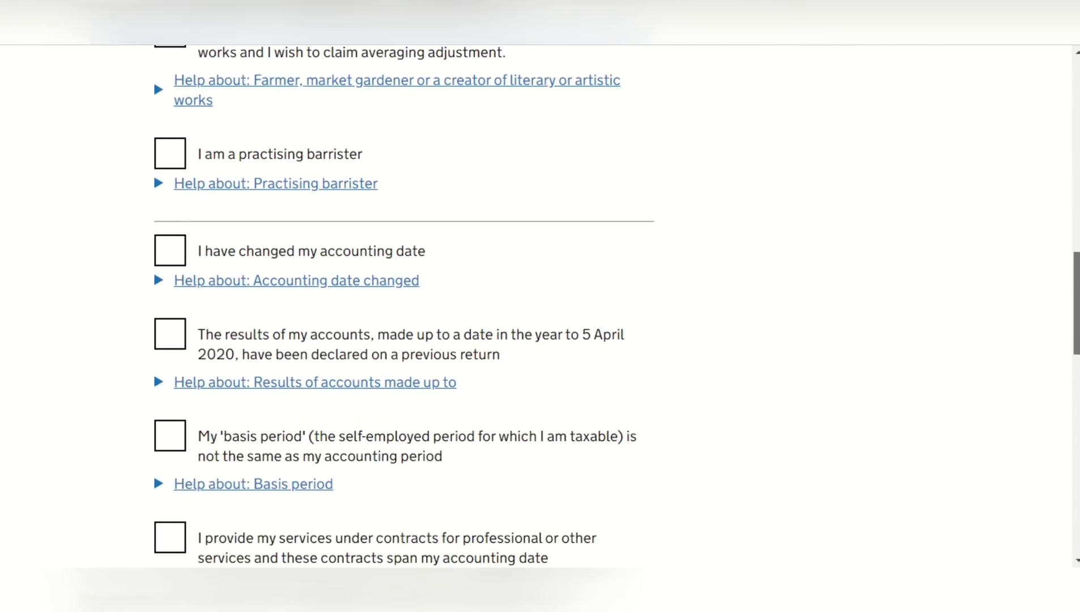
{"action": "scroll", "coordinate": [539, 328], "scroll_direction": "down", "scroll_amount": 2}
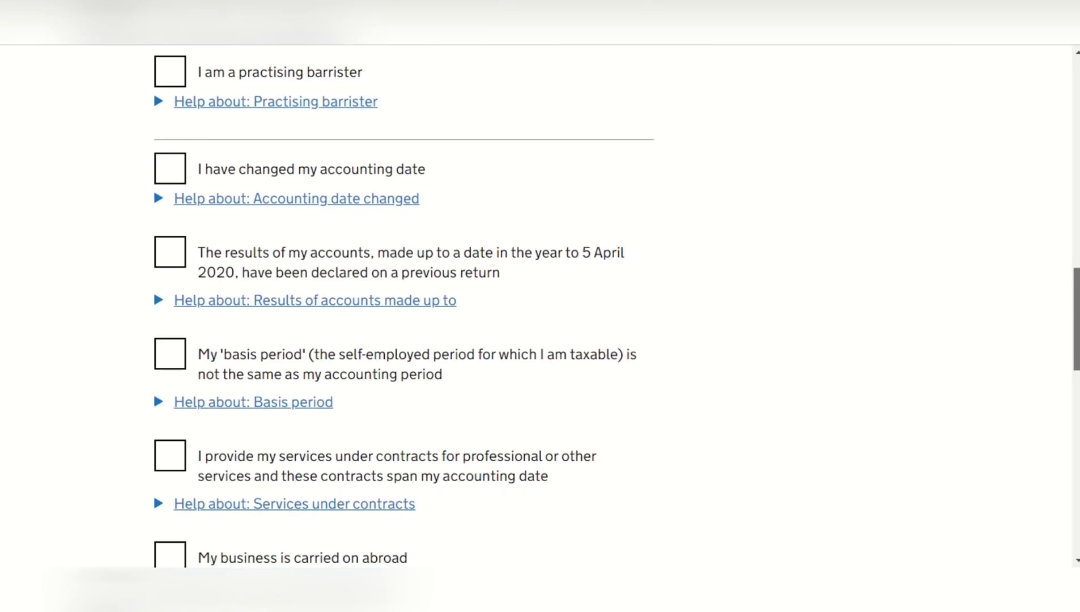
{"action": "scroll", "coordinate": [540, 328], "scroll_direction": "down", "scroll_amount": 2}
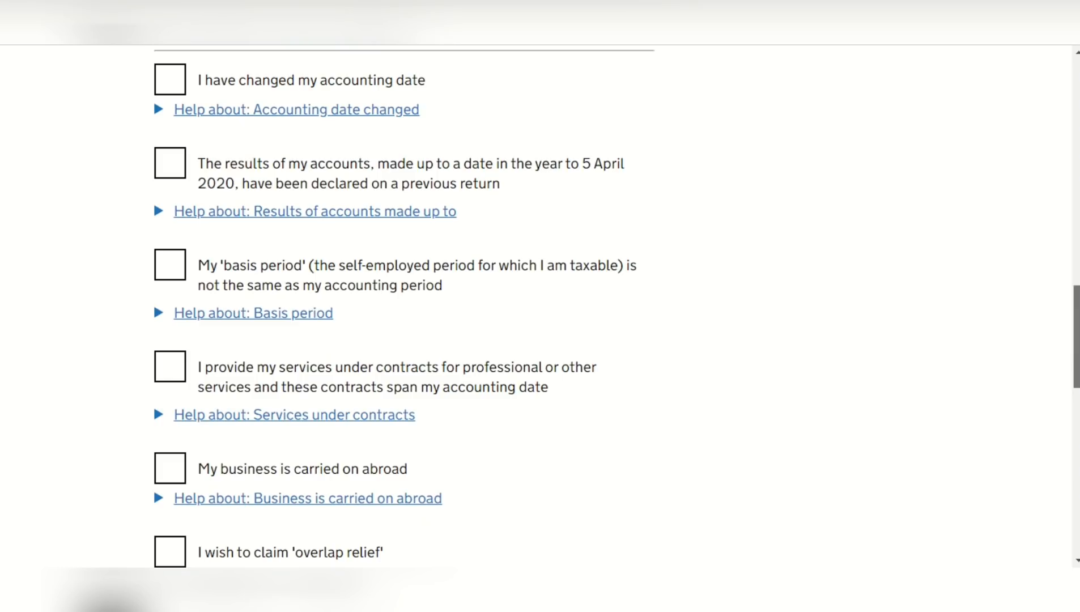
{"action": "scroll", "coordinate": [540, 328], "scroll_direction": "down", "scroll_amount": 4}
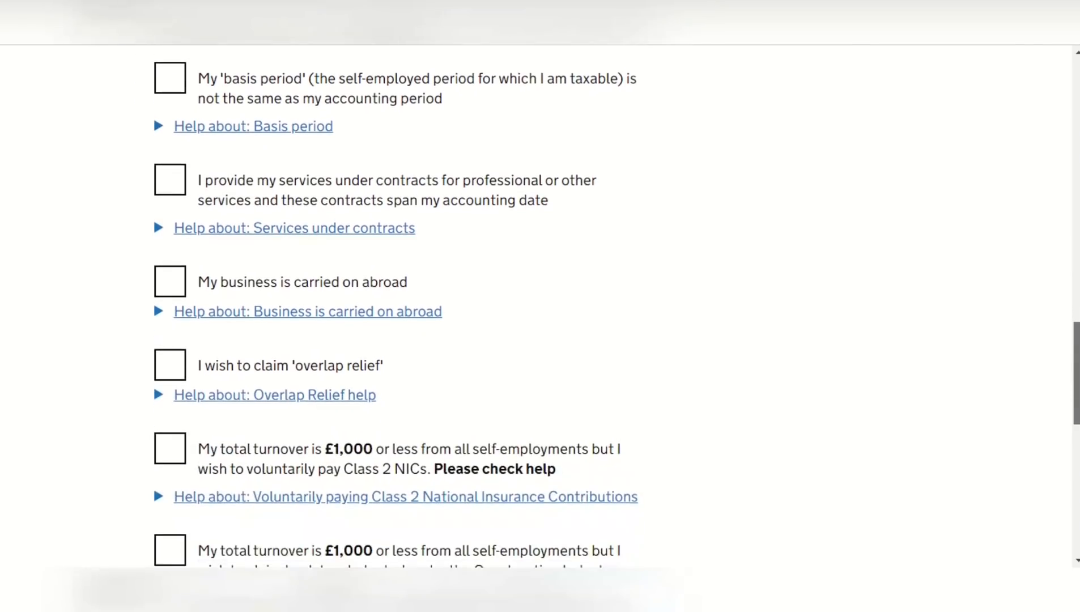
{"action": "scroll", "coordinate": [540, 328], "scroll_direction": "down", "scroll_amount": 4}
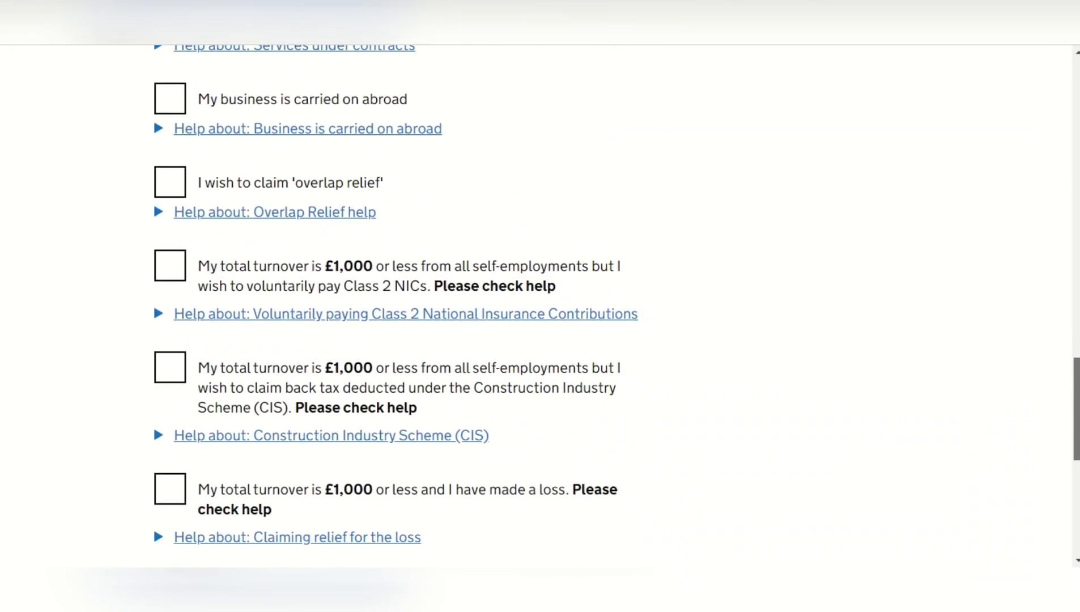
{"action": "scroll", "coordinate": [540, 328], "scroll_direction": "down", "scroll_amount": 5}
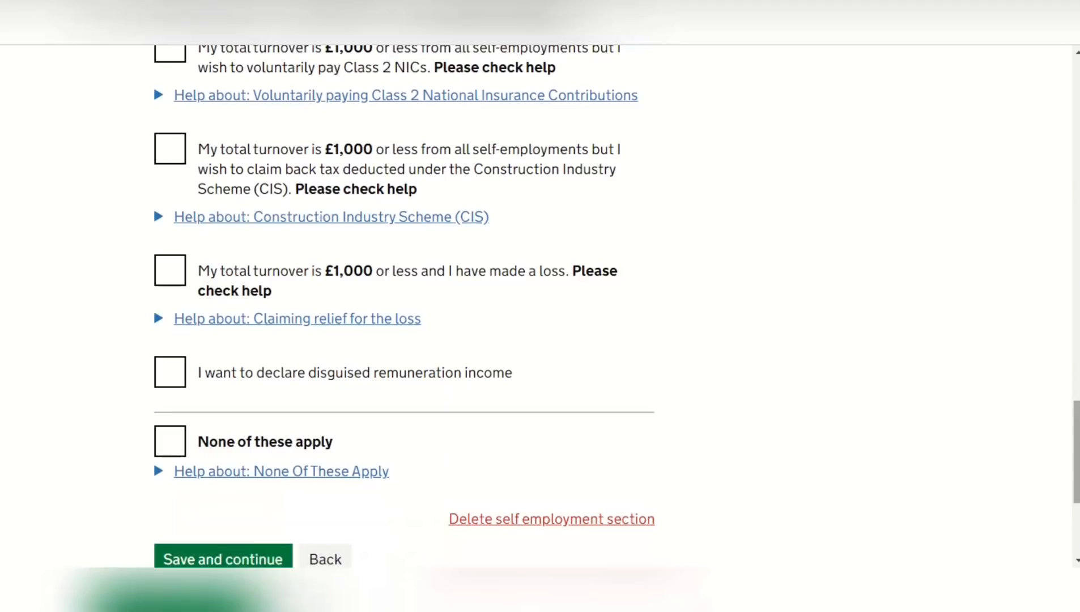
{"action": "left_click", "coordinate": [169, 441]}
{"action": "left_click", "coordinate": [225, 547]}
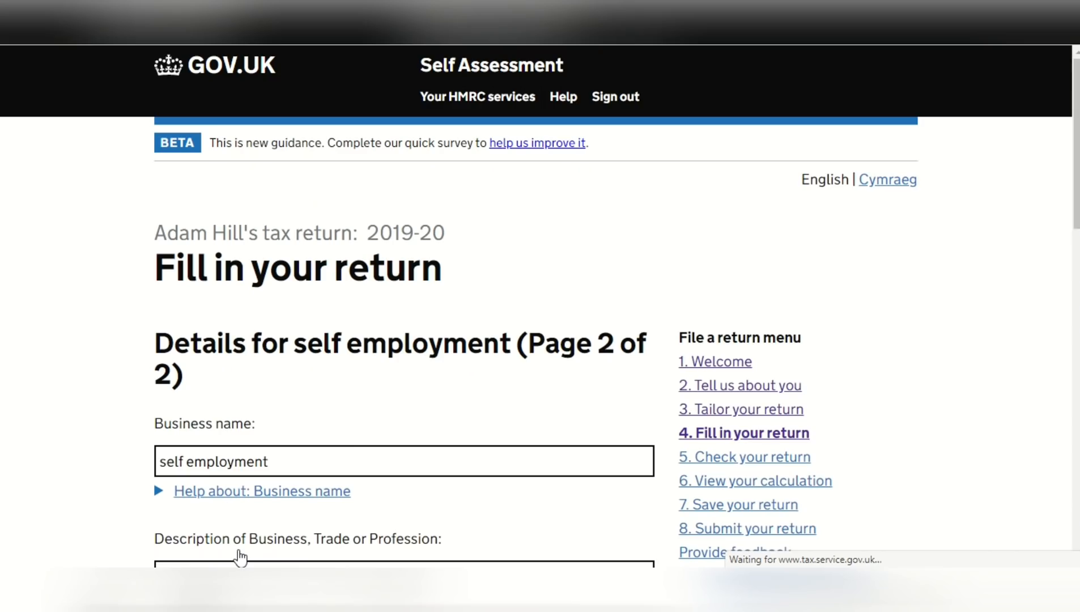
Enter 'plumber' as the description of business, trade or profession on page 2 of the self-employment details
{"action": "left_click_drag", "start_coordinate": [1075, 139], "coordinate": [1077, 217]}
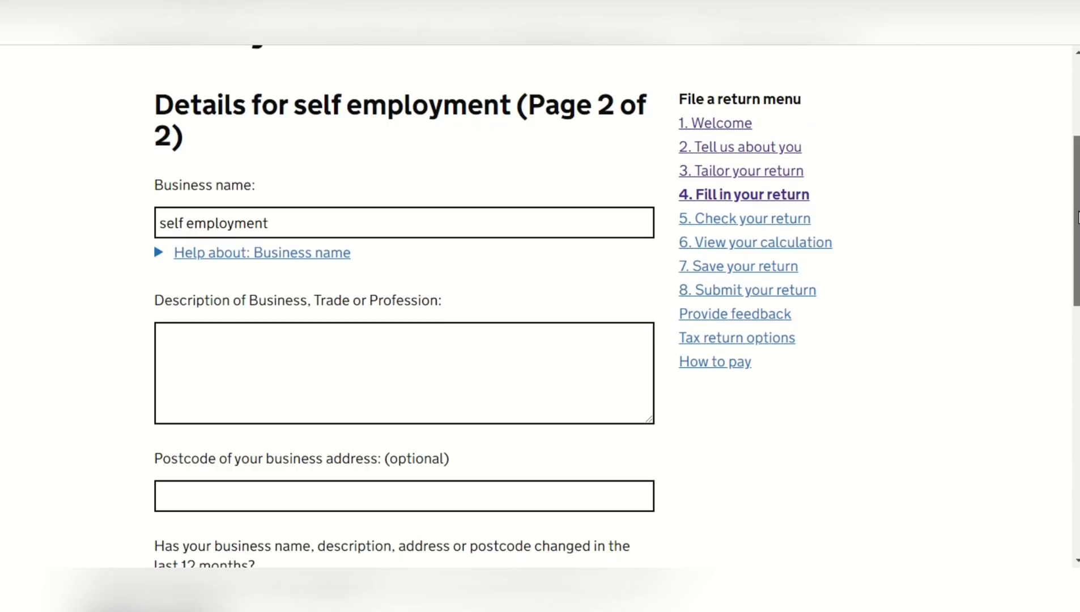
{"action": "left_click", "coordinate": [573, 368]}
{"action": "type", "text": "plumber"}
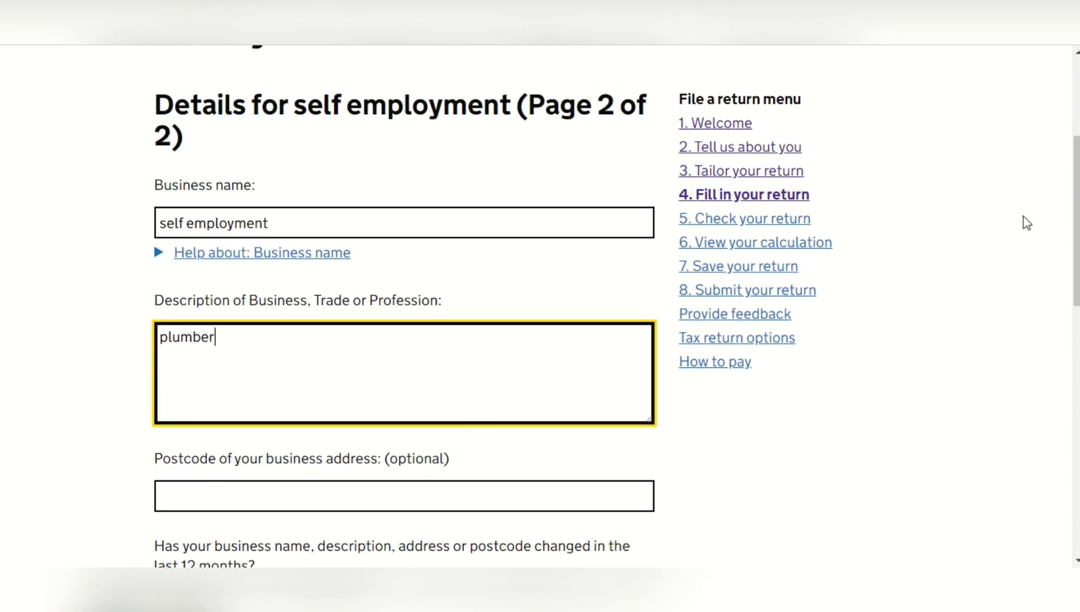
Answer No to changed business details and to ceasing trading, and save page 2 of the self-employment details
{"action": "left_click_drag", "start_coordinate": [1077, 210], "coordinate": [1077, 323]}
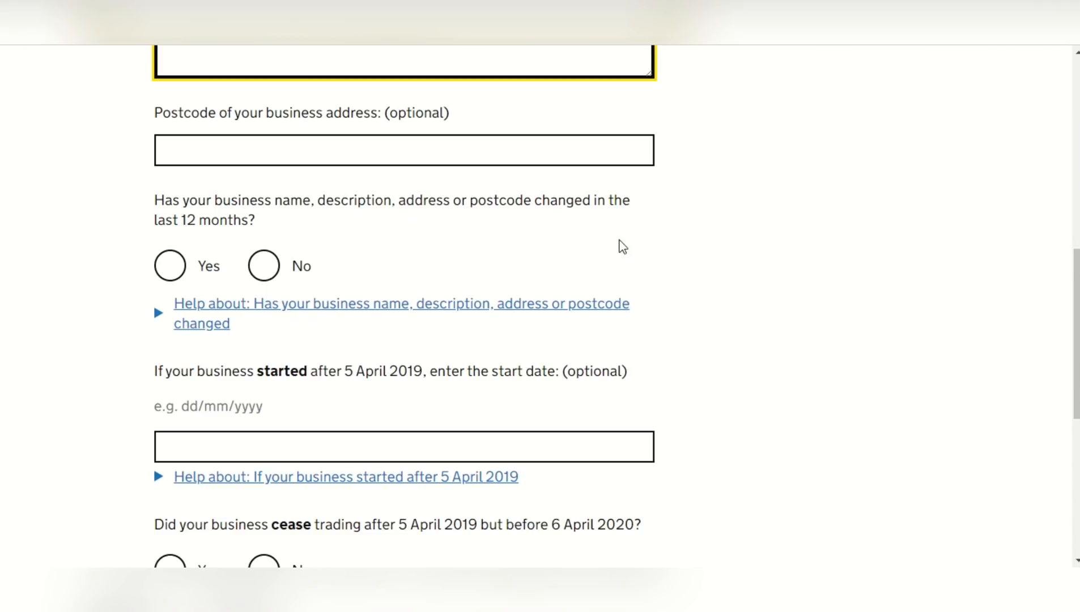
{"action": "left_click", "coordinate": [264, 277]}
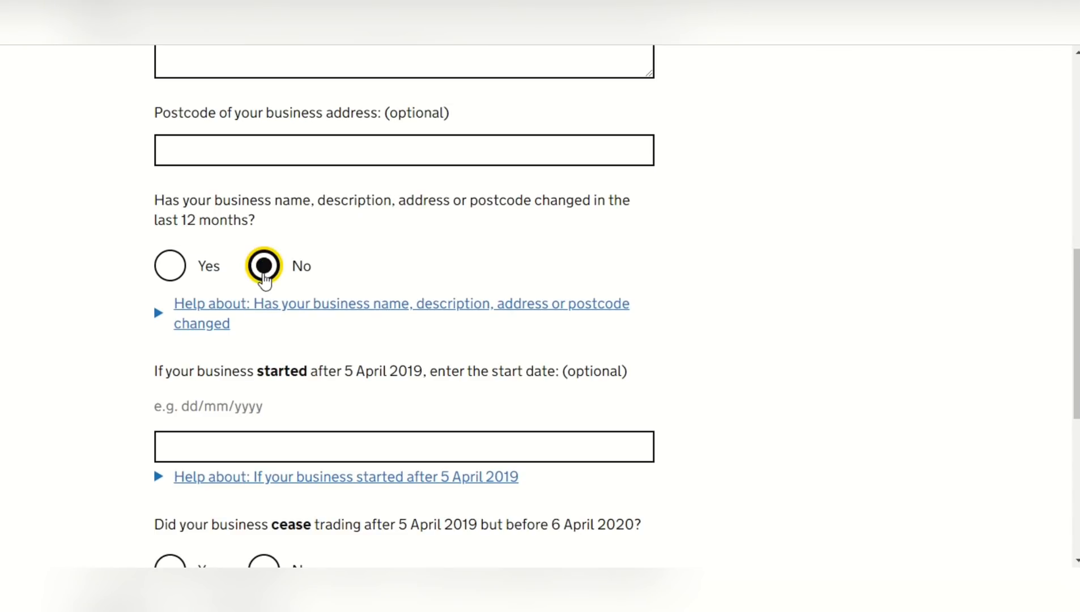
{"action": "left_click_drag", "start_coordinate": [1078, 281], "coordinate": [1078, 358]}
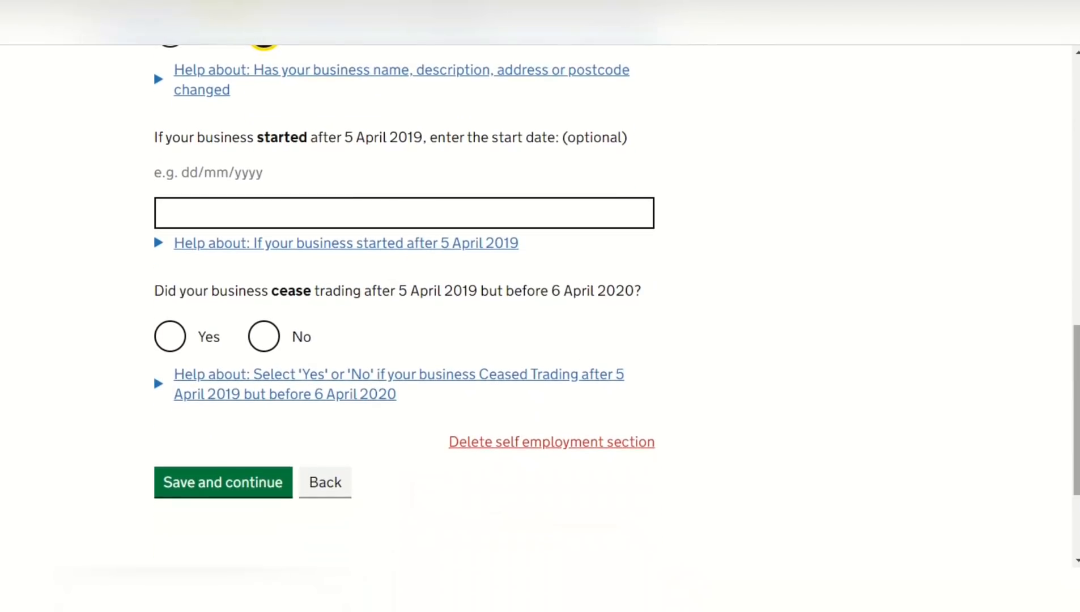
{"action": "left_click", "coordinate": [266, 339]}
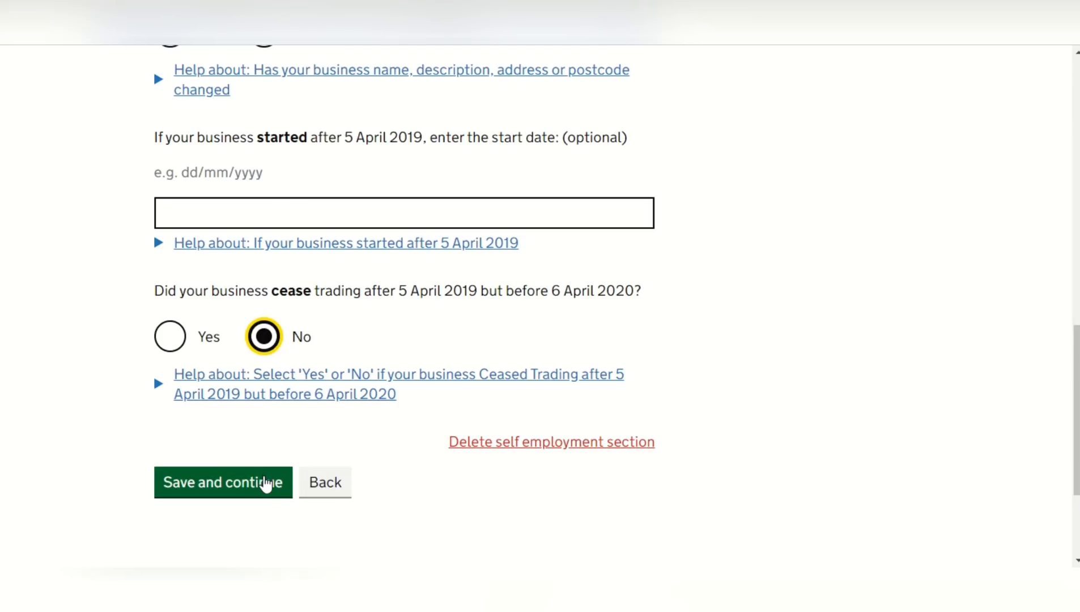
{"action": "left_click", "coordinate": [265, 482]}
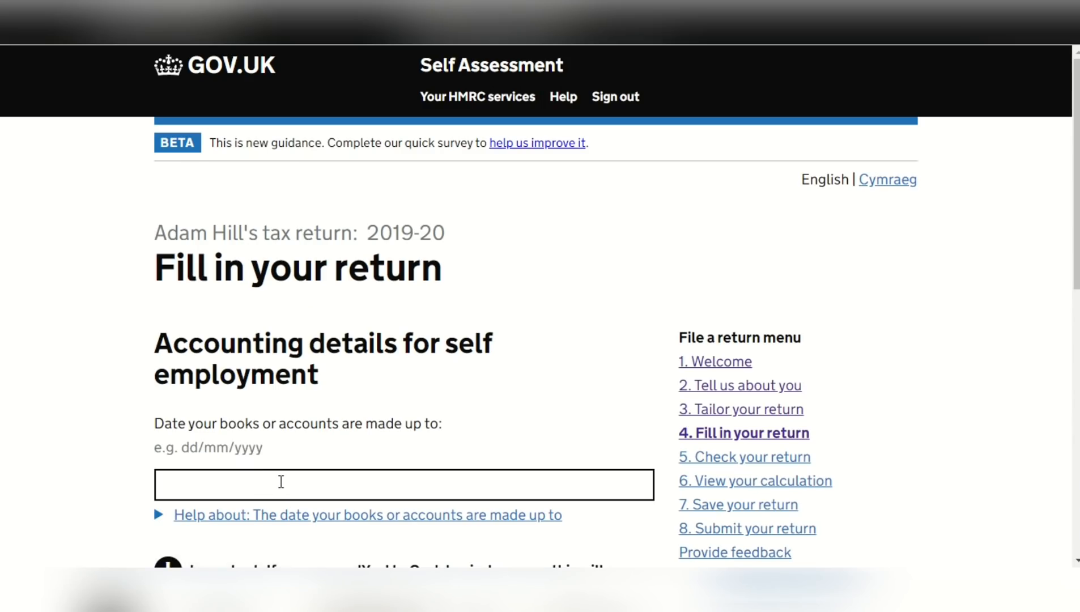
Enter 31/03/2020 as the date the books or accounts are made up to
{"action": "left_click", "coordinate": [281, 481]}
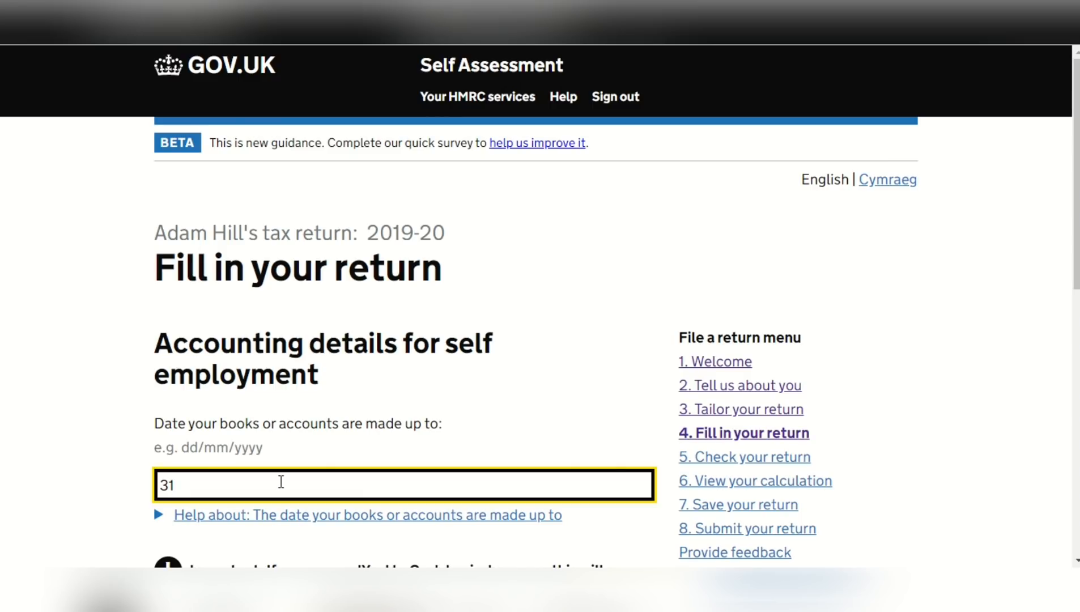
{"action": "type", "text": "/03/2020"}
Answer the question on using the cash basis to calculate income and expenses, leaving the choice on No
{"action": "scroll", "coordinate": [1070, 225], "scroll_direction": "down", "scroll_amount": 4}
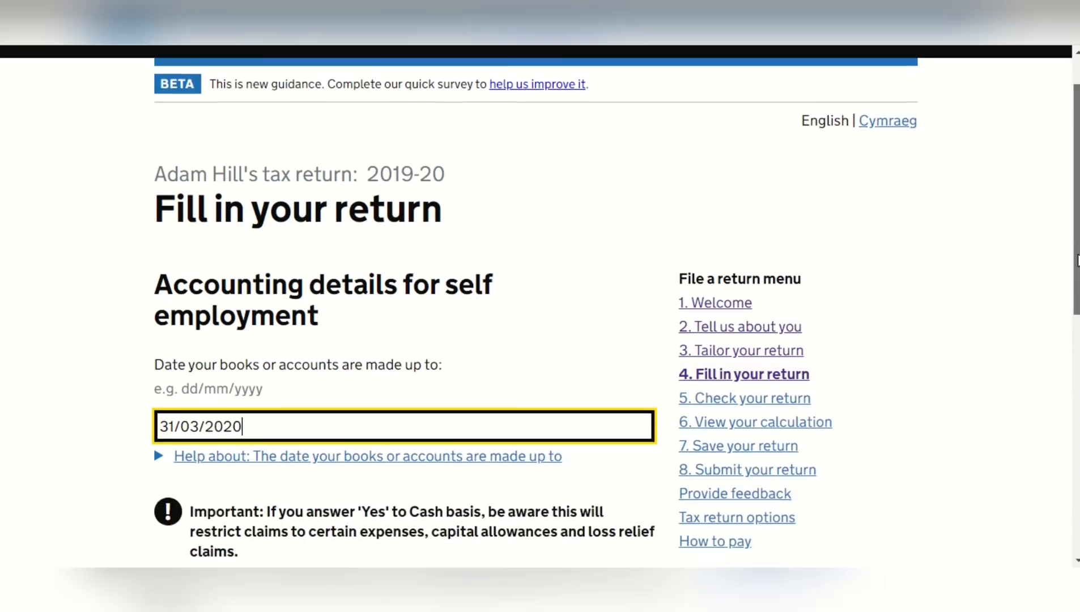
{"action": "scroll", "coordinate": [593, 438], "scroll_direction": "down", "scroll_amount": 1}
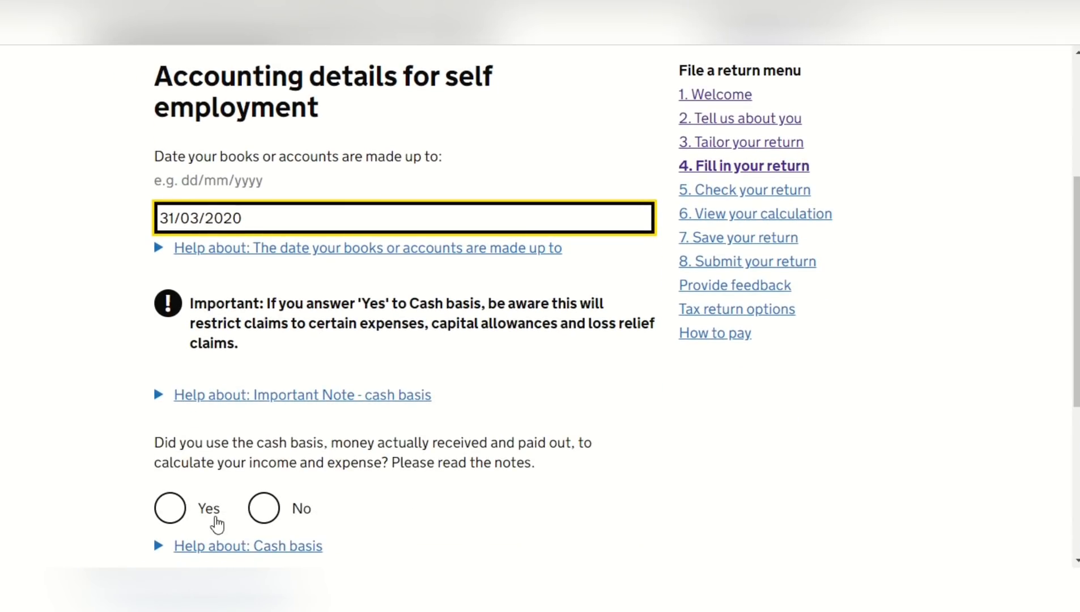
{"action": "left_click", "coordinate": [171, 508]}
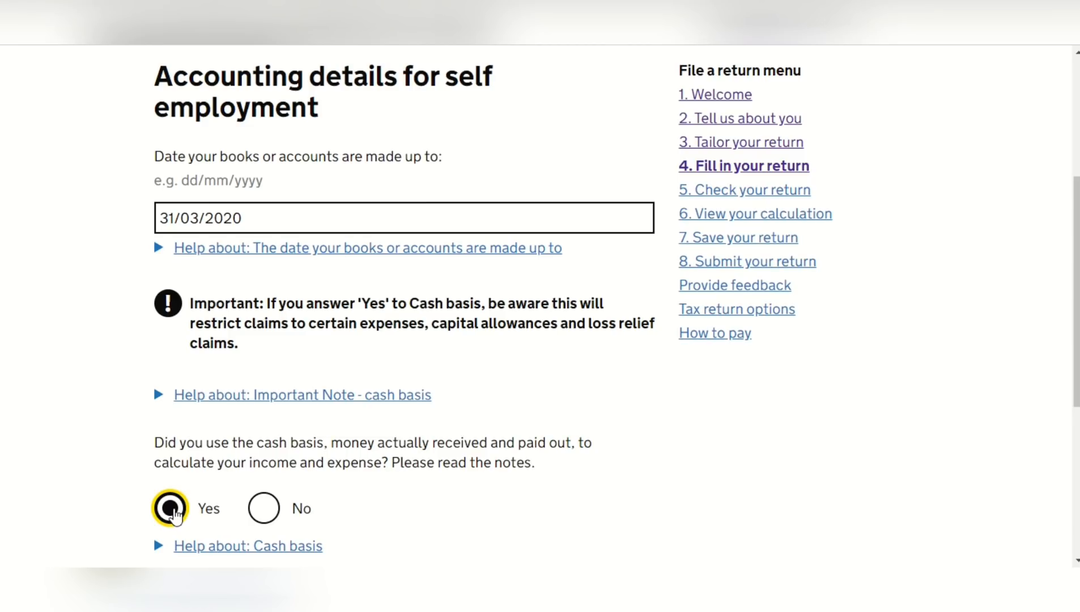
{"action": "key", "text": "Right"}
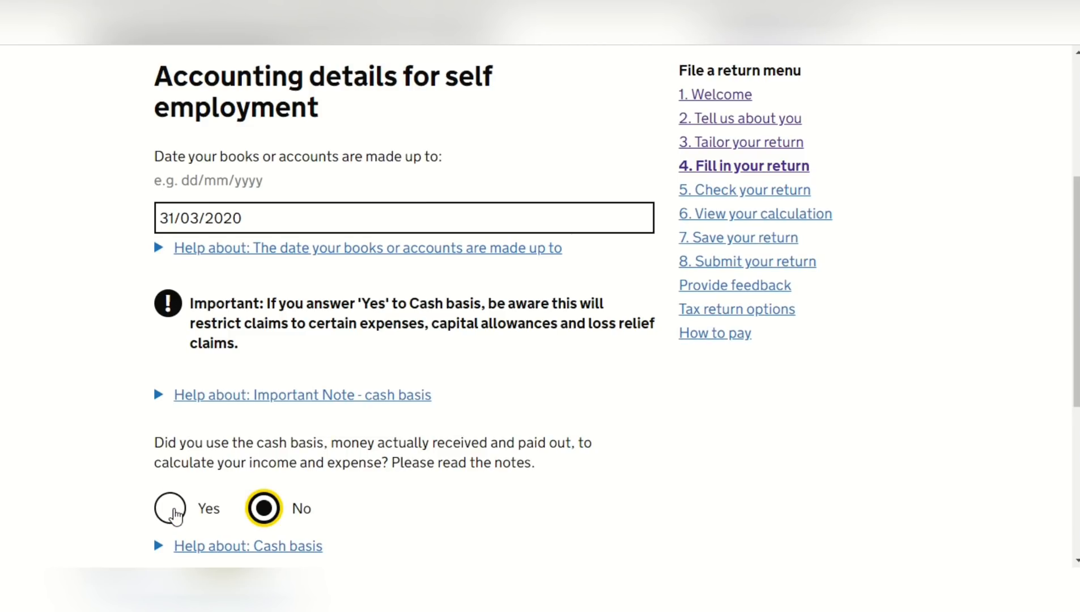
Answer Yes to using the cash basis for income and expenses, and save the self-employment accounting details
{"action": "left_click", "coordinate": [174, 512]}
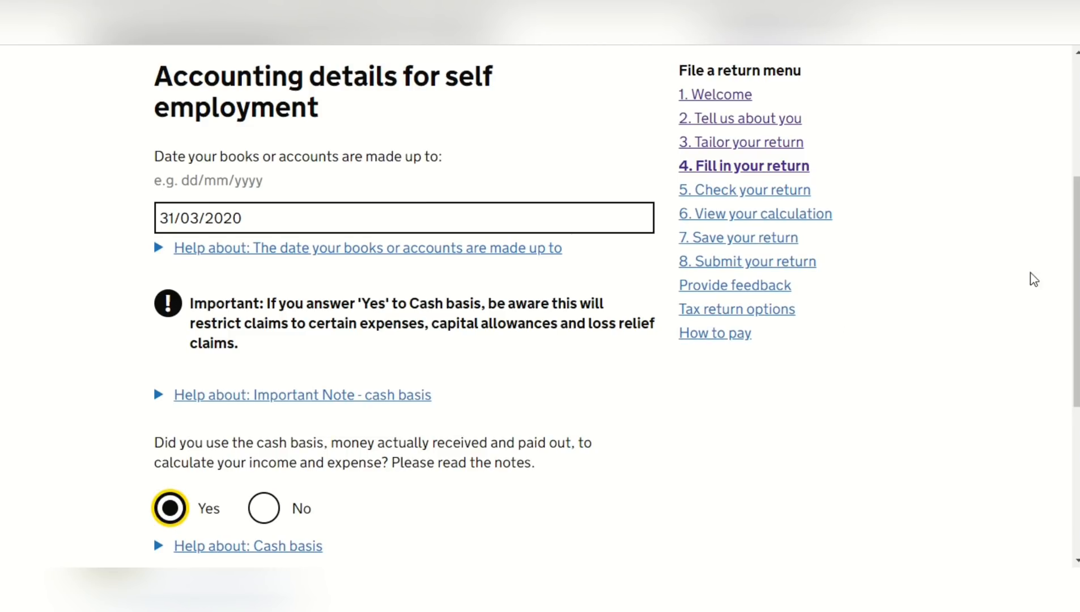
{"action": "scroll", "coordinate": [1072, 281], "scroll_direction": "down", "scroll_amount": 3}
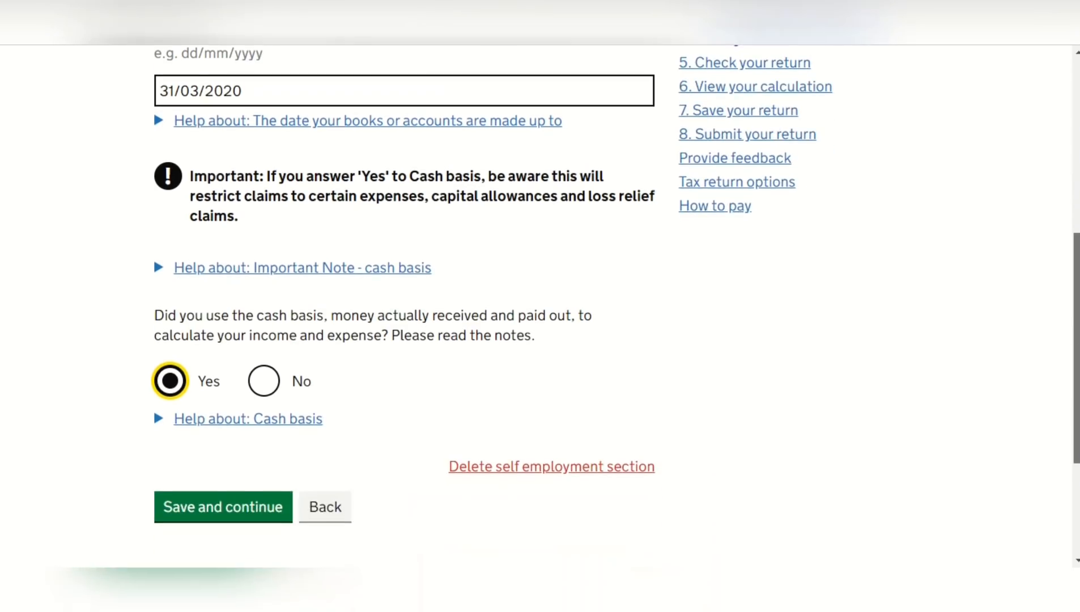
{"action": "left_click_drag", "start_coordinate": [1076, 351], "coordinate": [1077, 370]}
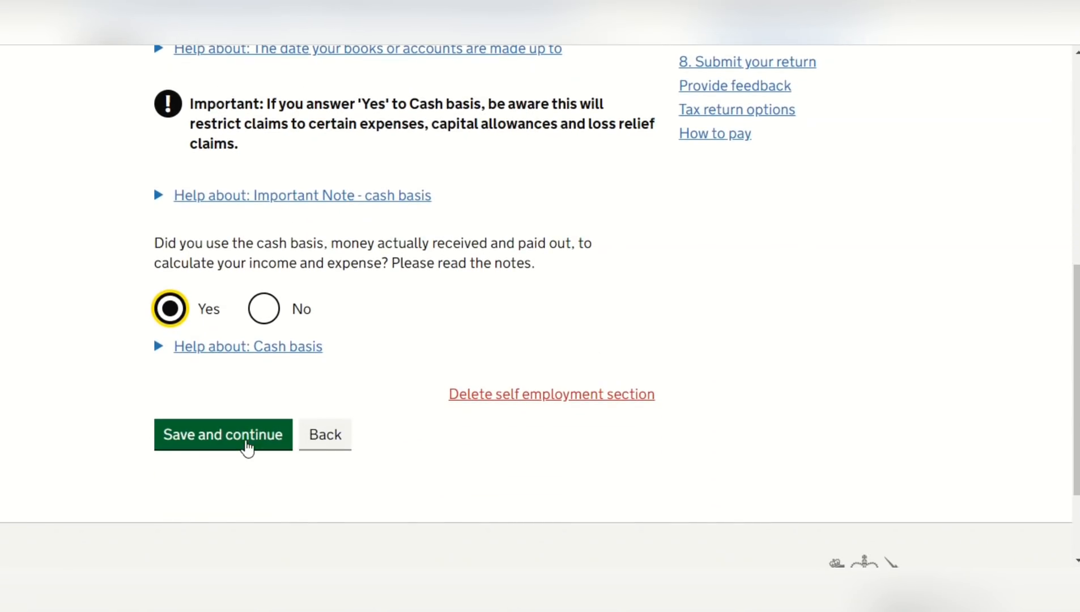
{"action": "left_click", "coordinate": [243, 441]}
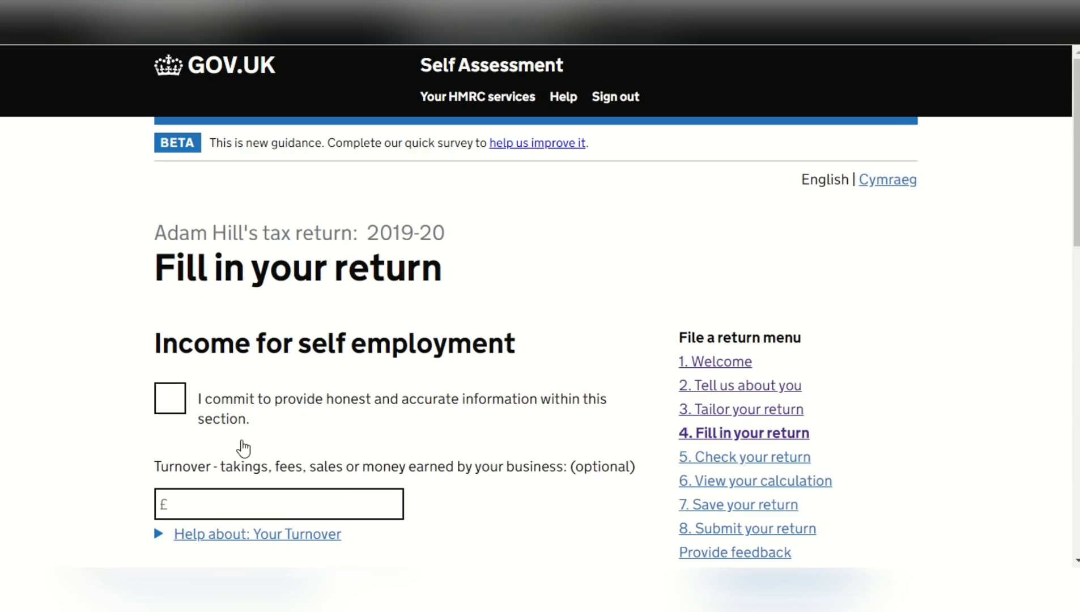
Commit to providing honest and accurate information and enter a turnover of 50000, leaving other business income and the trading income allowance blank
{"action": "left_click_drag", "start_coordinate": [1074, 200], "coordinate": [1074, 258]}
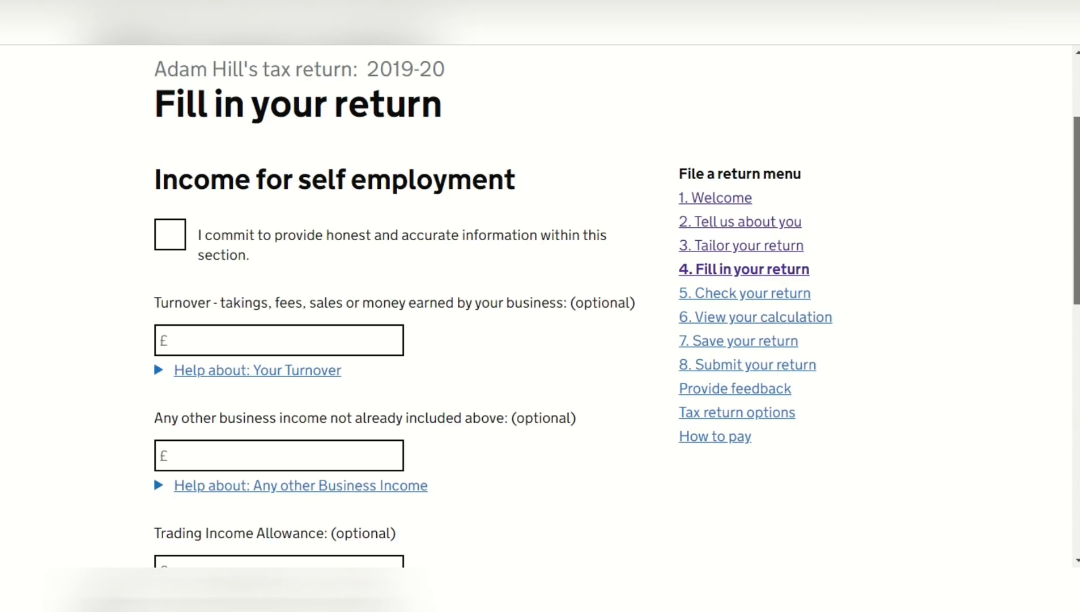
{"action": "left_click_drag", "start_coordinate": [1074, 258], "coordinate": [1074, 258]}
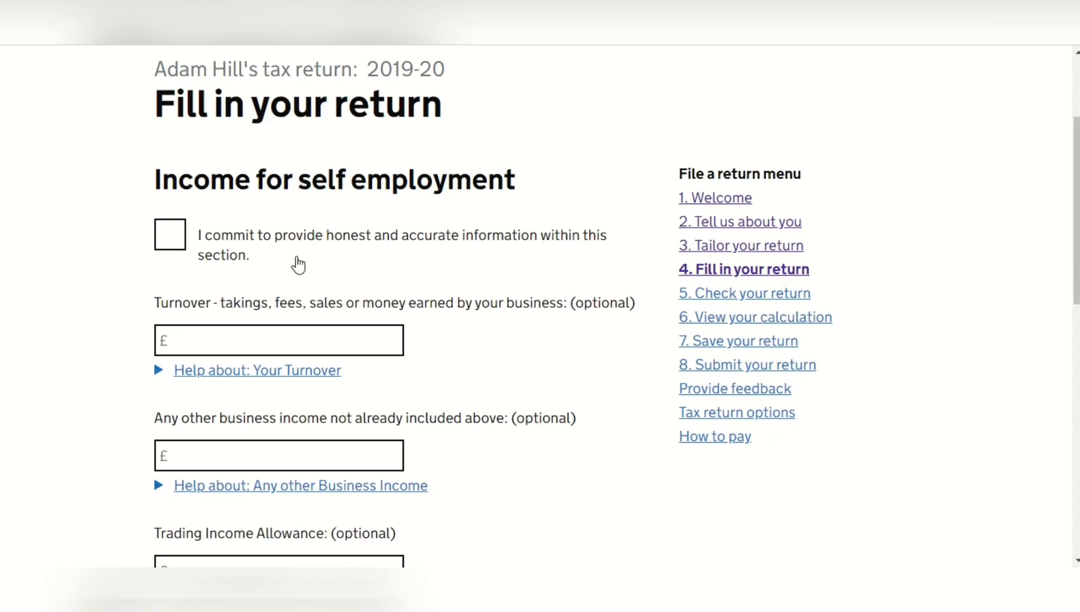
{"action": "left_click", "coordinate": [182, 242]}
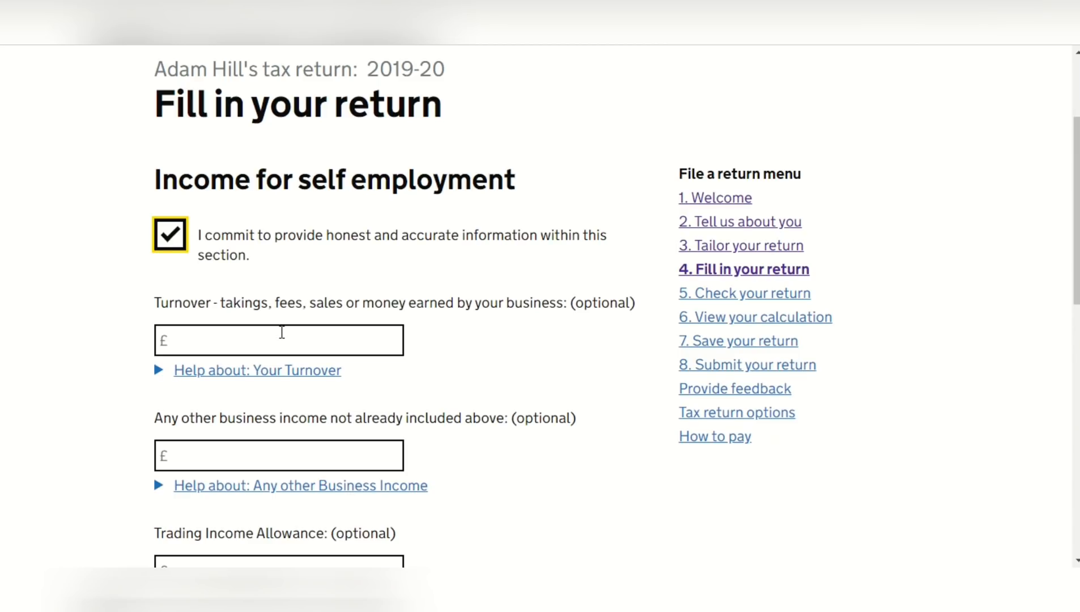
{"action": "left_click", "coordinate": [281, 335]}
{"action": "type", "text": "50000"}
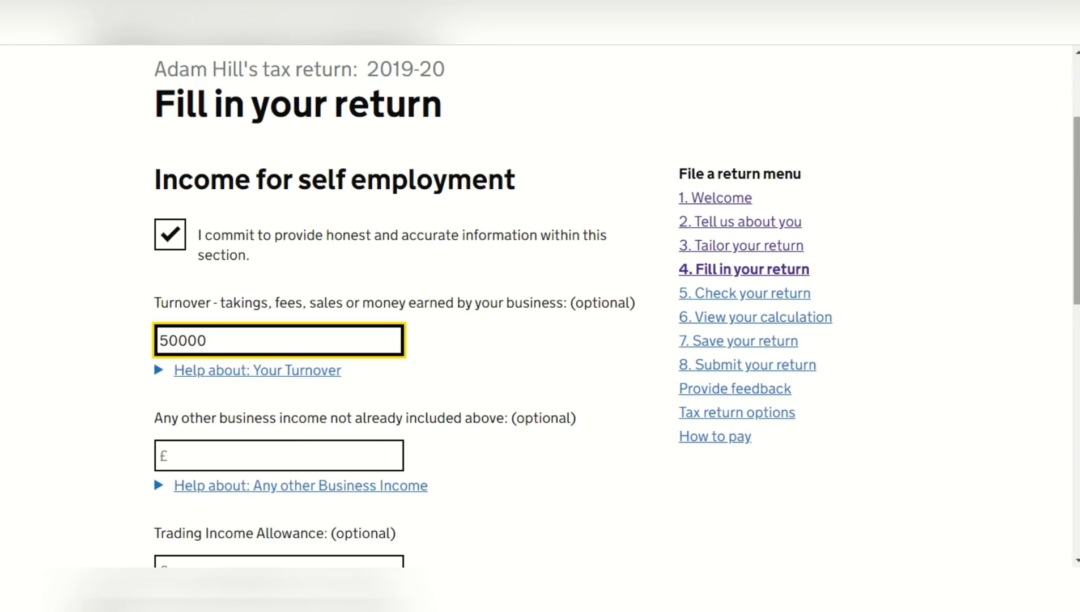
{"action": "left_click_drag", "start_coordinate": [1076, 214], "coordinate": [1077, 336]}
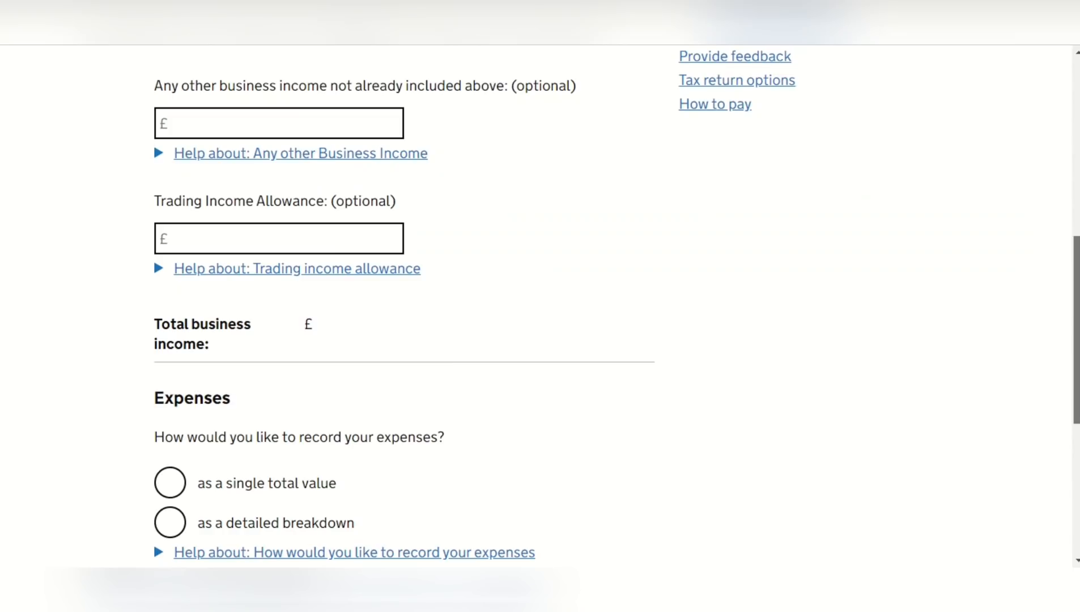
{"action": "left_click", "coordinate": [370, 232]}
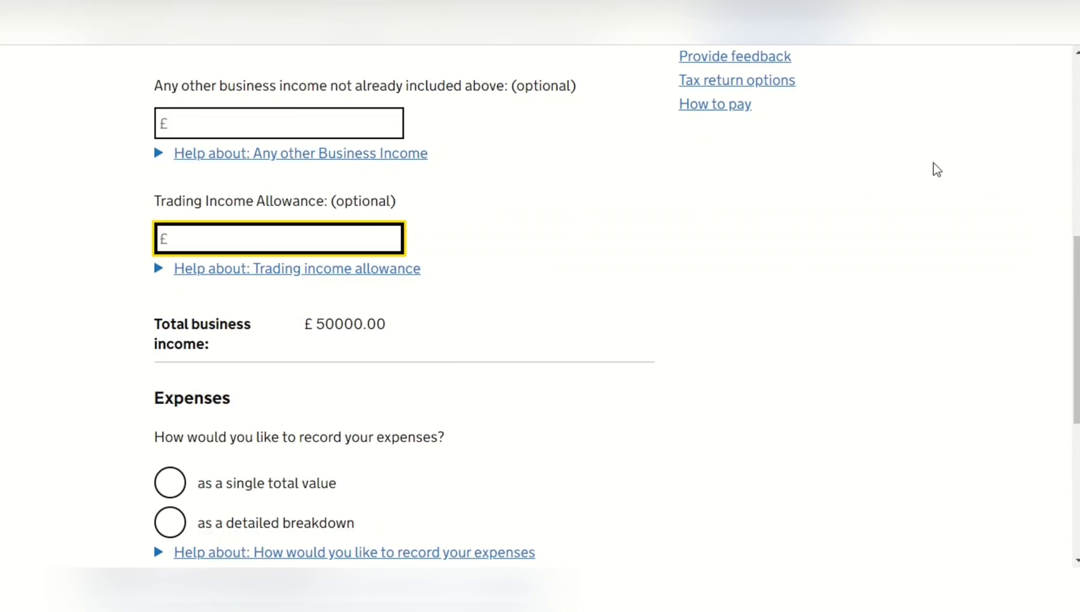
Record expenses as a single total value with total allowable expenses of 20000, and save the self-employment income page
{"action": "left_click_drag", "start_coordinate": [1076, 272], "coordinate": [1077, 336]}
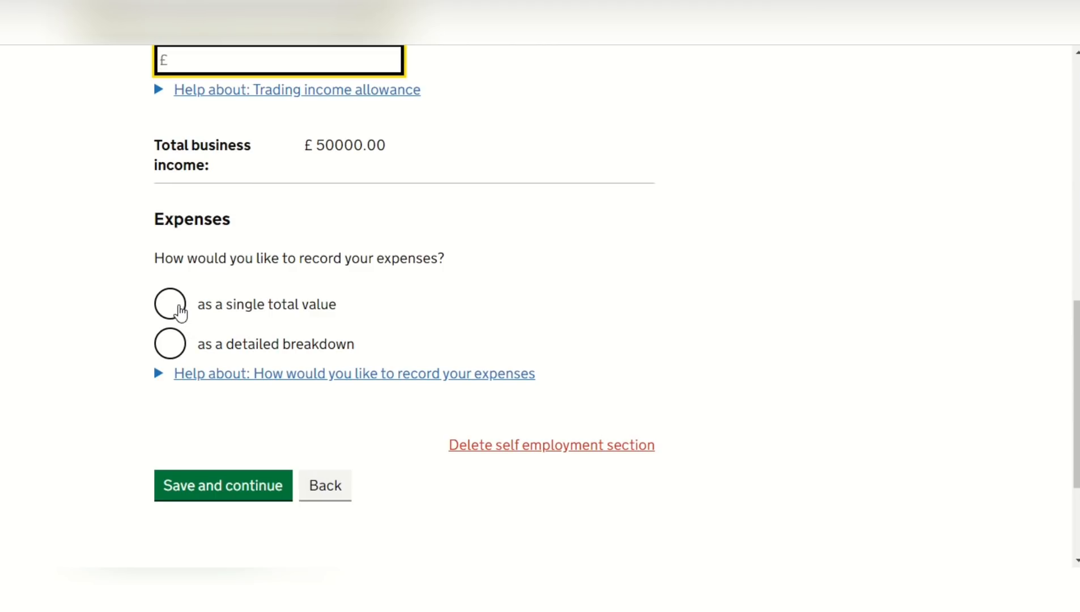
{"action": "left_click", "coordinate": [179, 310]}
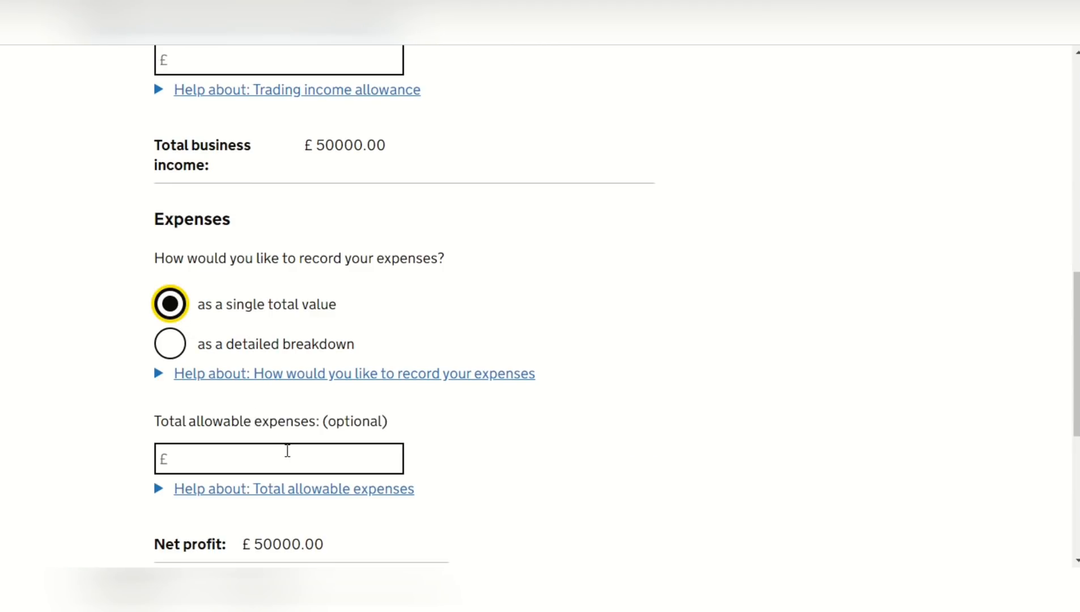
{"action": "left_click", "coordinate": [287, 450]}
{"action": "type", "text": "20000"}
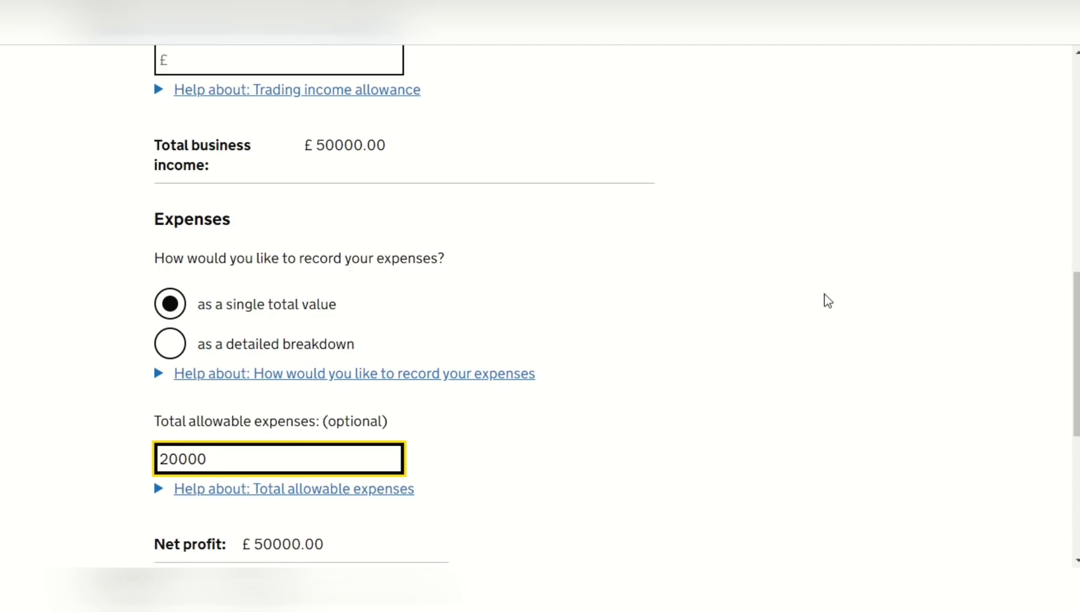
{"action": "left_click_drag", "start_coordinate": [1076, 329], "coordinate": [1076, 389]}
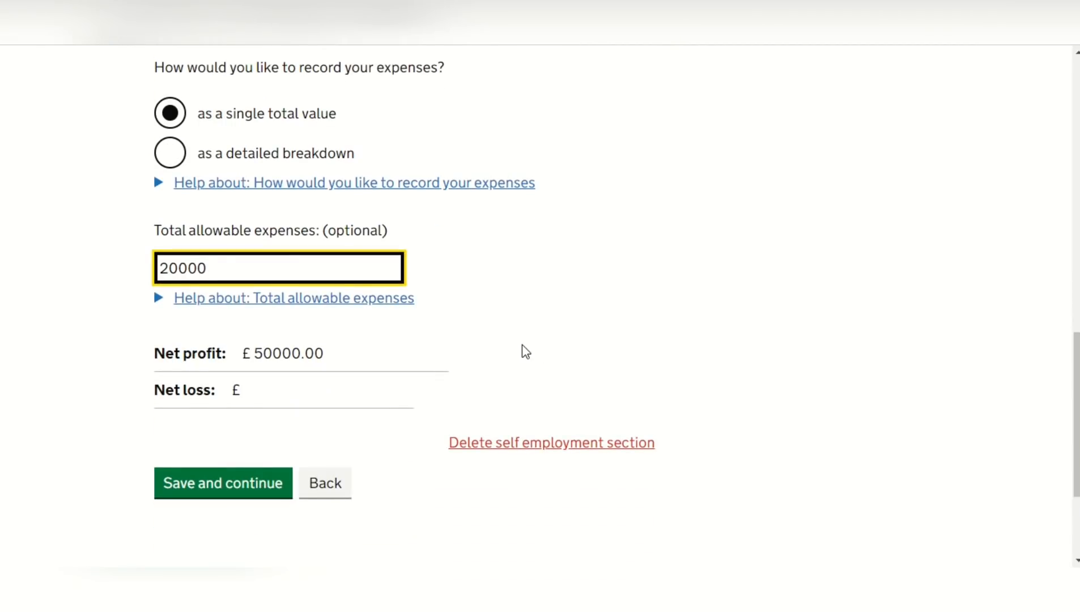
{"action": "key", "text": "Tab"}
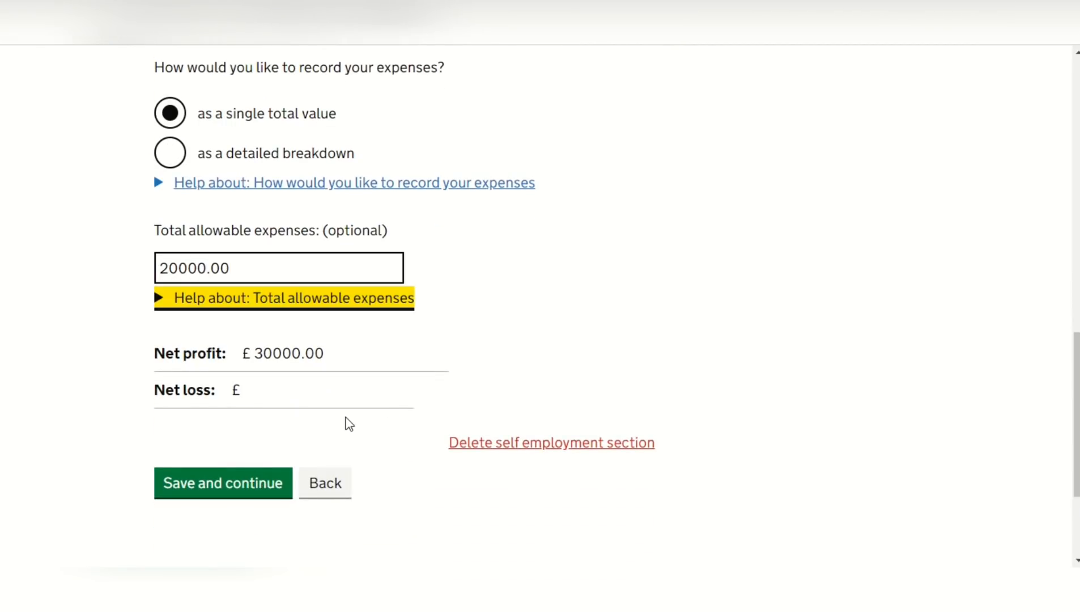
{"action": "left_click", "coordinate": [247, 483]}
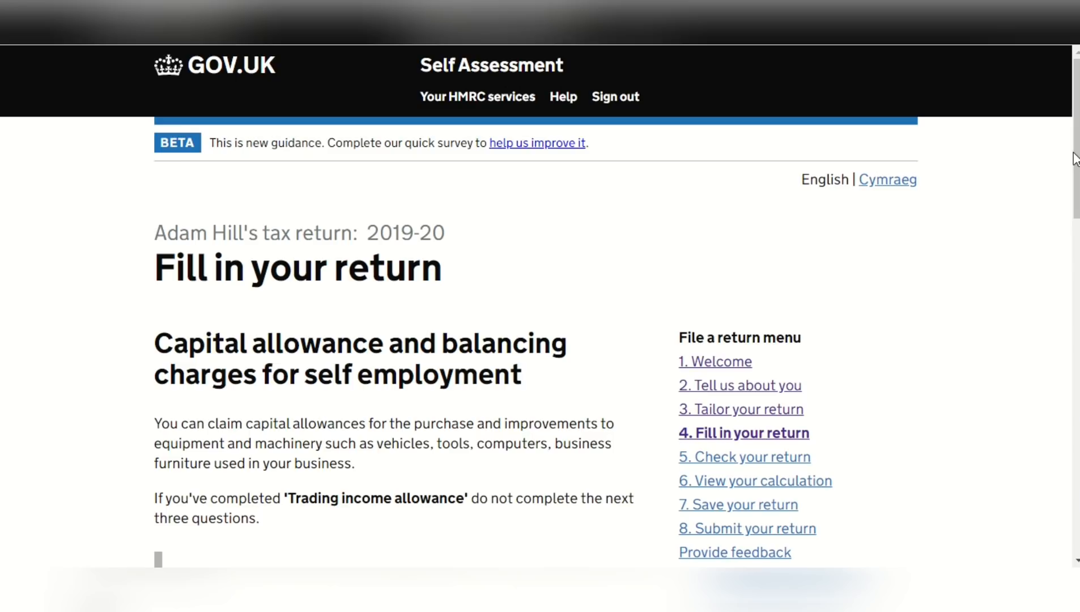
Leave all capital allowance and balancing charge amounts blank and save that page
{"action": "left_click_drag", "start_coordinate": [1078, 154], "coordinate": [1078, 316]}
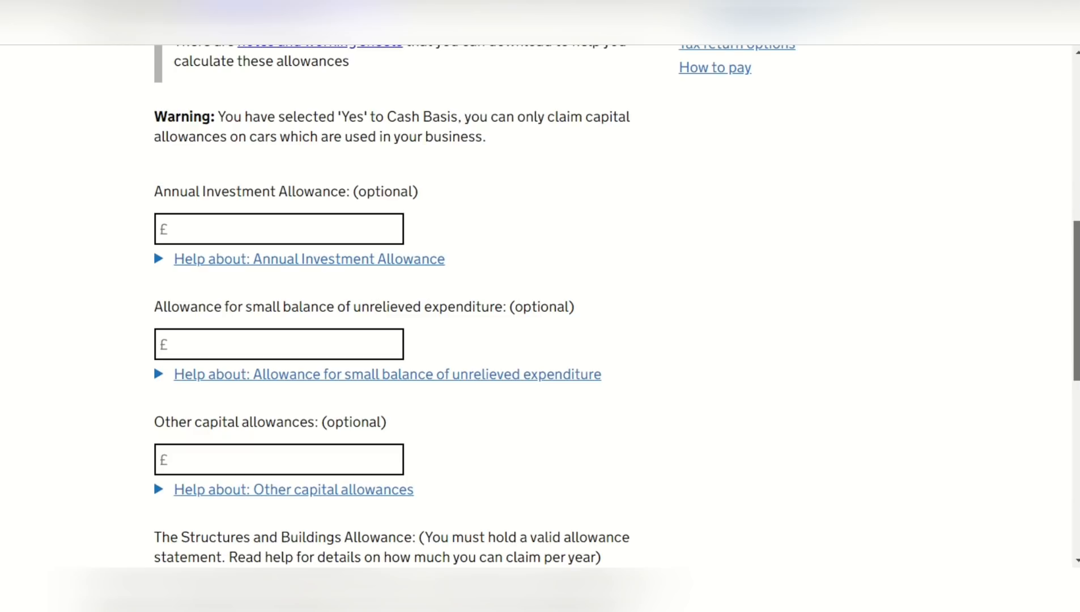
{"action": "left_click_drag", "start_coordinate": [1078, 316], "coordinate": [1078, 447]}
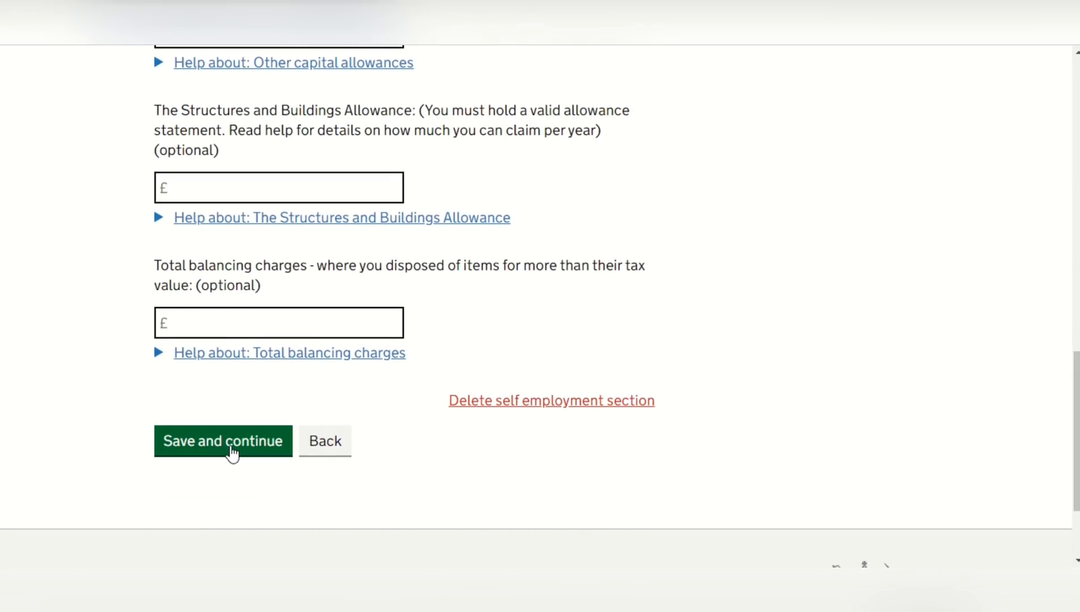
{"action": "left_click", "coordinate": [232, 453]}
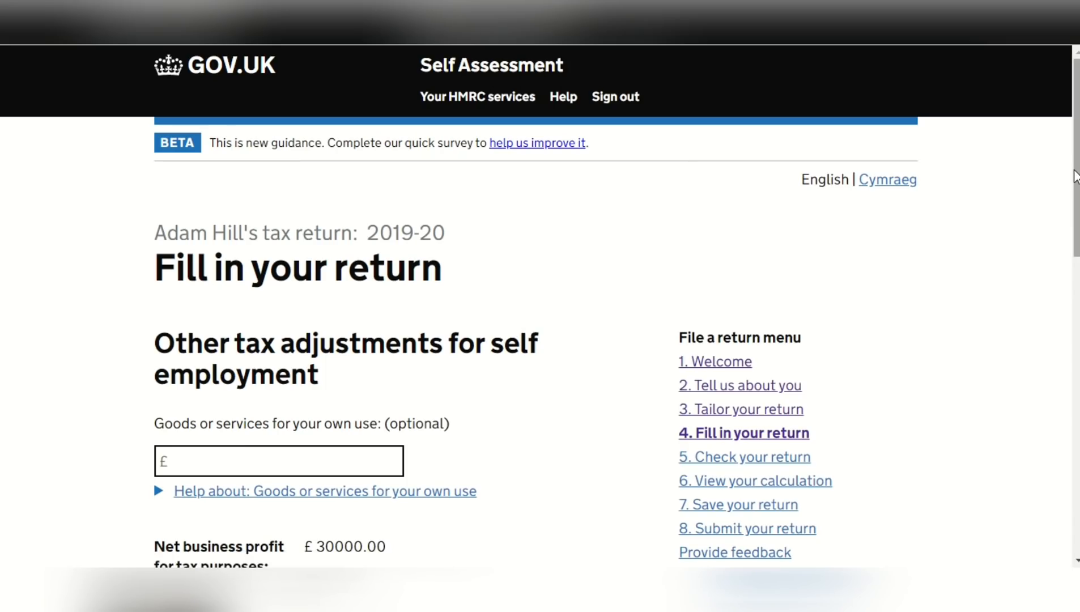
Review the other tax adjustments for self employment, leave the optional amounts blank, and save the page
{"action": "scroll", "coordinate": [1075, 177], "scroll_direction": "down", "scroll_amount": 4}
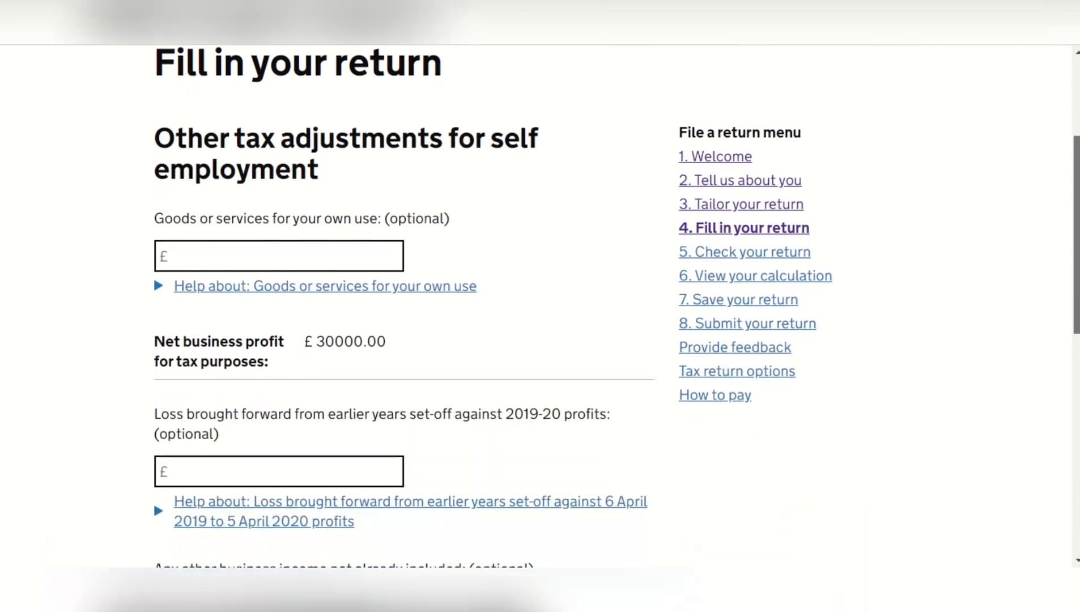
{"action": "scroll", "coordinate": [1075, 177], "scroll_direction": "down", "scroll_amount": 1}
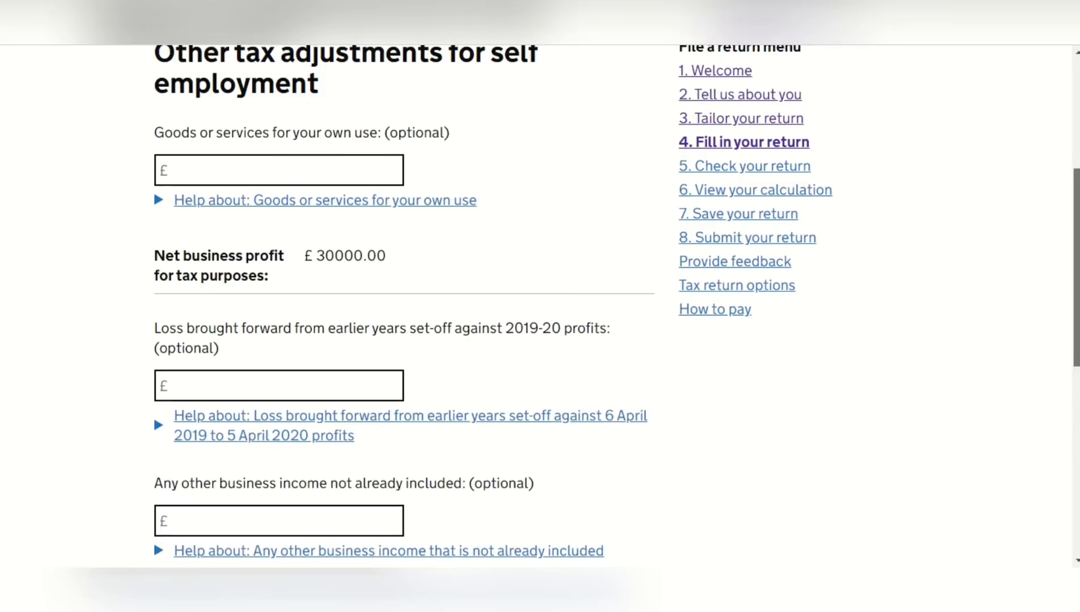
{"action": "scroll", "coordinate": [396, 305], "scroll_direction": "down", "scroll_amount": 1}
{"action": "scroll", "coordinate": [396, 306], "scroll_direction": "down", "scroll_amount": 1}
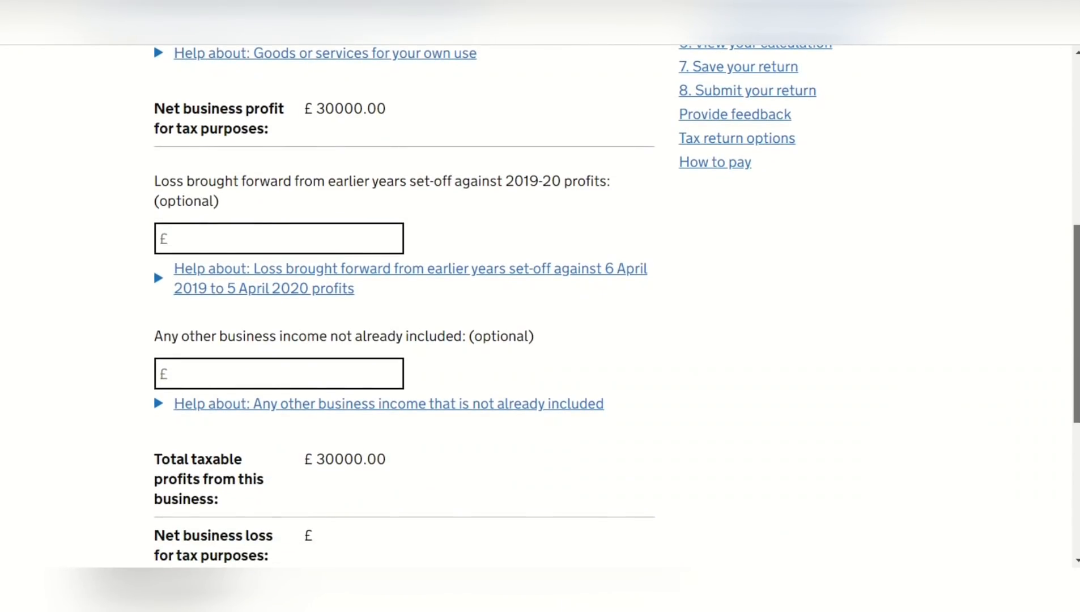
{"action": "scroll", "coordinate": [830, 497], "scroll_direction": "down", "scroll_amount": 2}
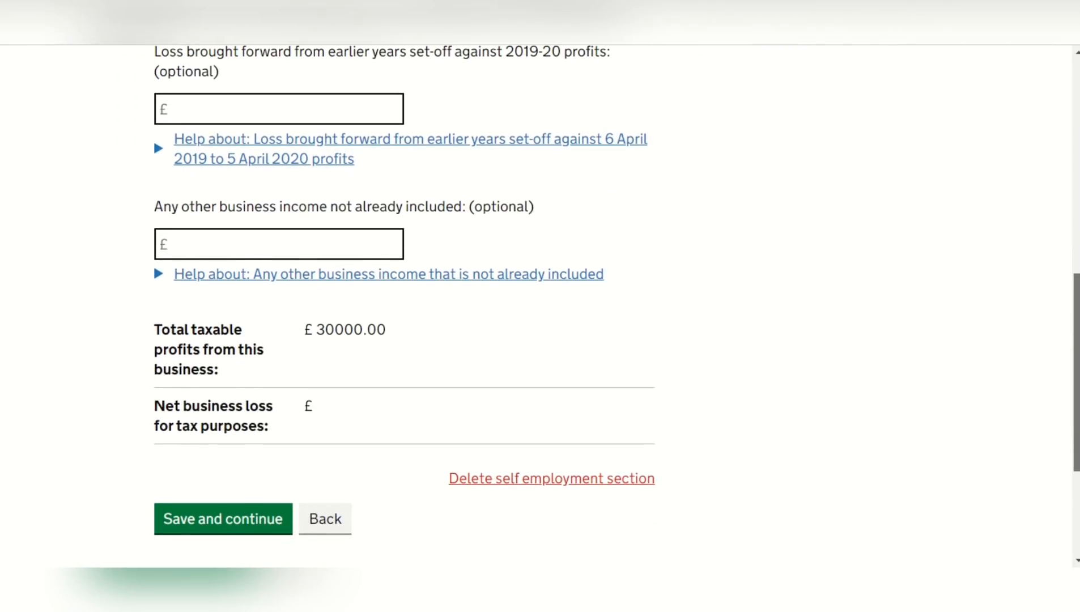
{"action": "left_click", "coordinate": [238, 530]}
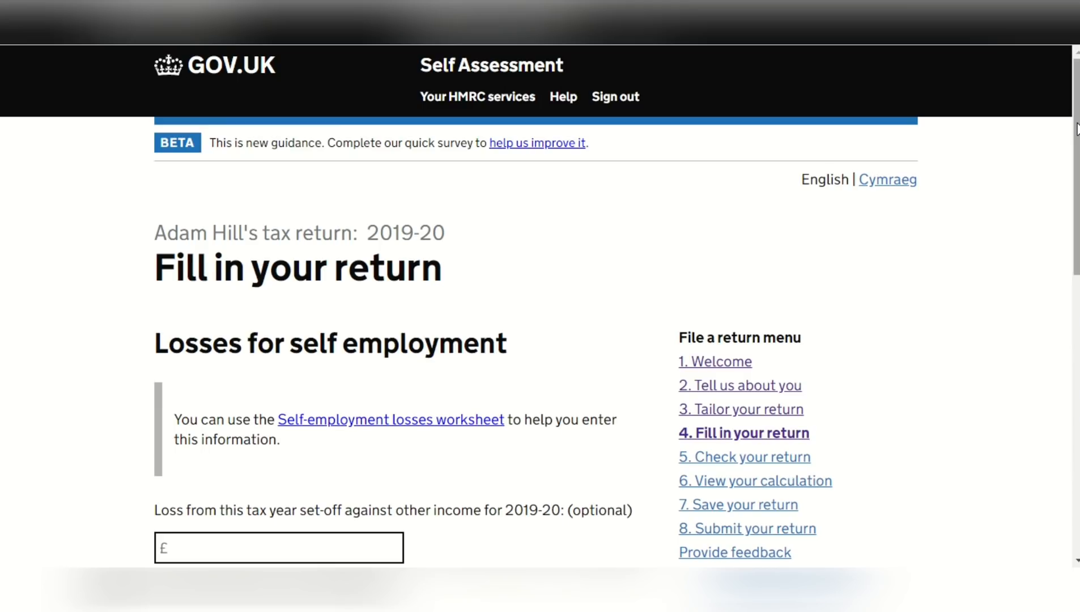
Leave the set-off, carried-back and carried-forward loss amounts blank and save the self-employment losses page
{"action": "scroll", "coordinate": [1075, 123], "scroll_direction": "down", "scroll_amount": 2}
{"action": "scroll", "coordinate": [540, 306], "scroll_direction": "down", "scroll_amount": 4}
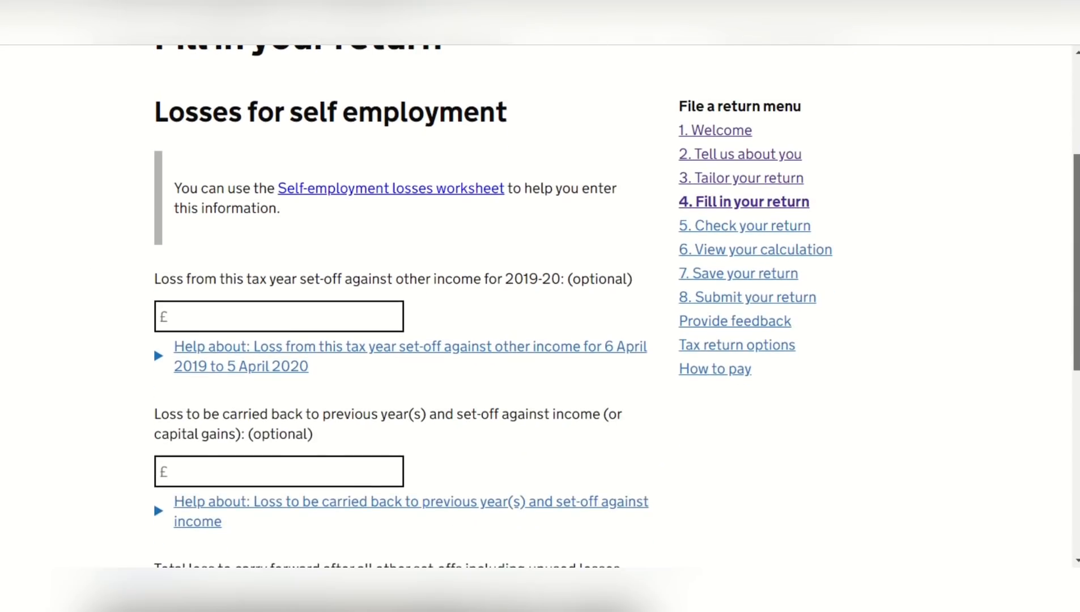
{"action": "left_click_drag", "start_coordinate": [1076, 257], "coordinate": [1076, 268]}
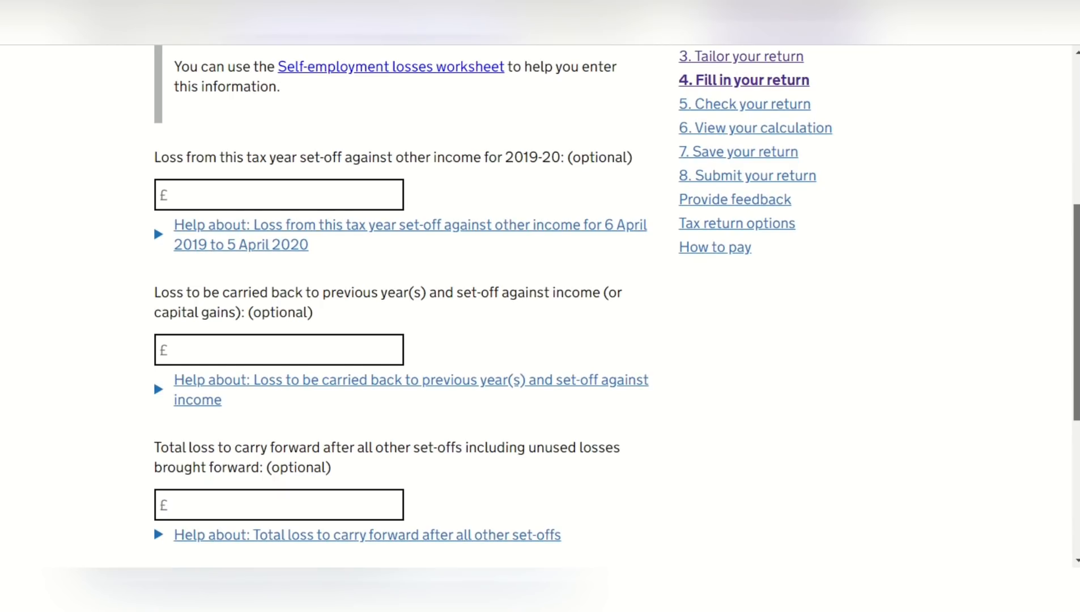
{"action": "left_click_drag", "start_coordinate": [1076, 268], "coordinate": [1076, 325]}
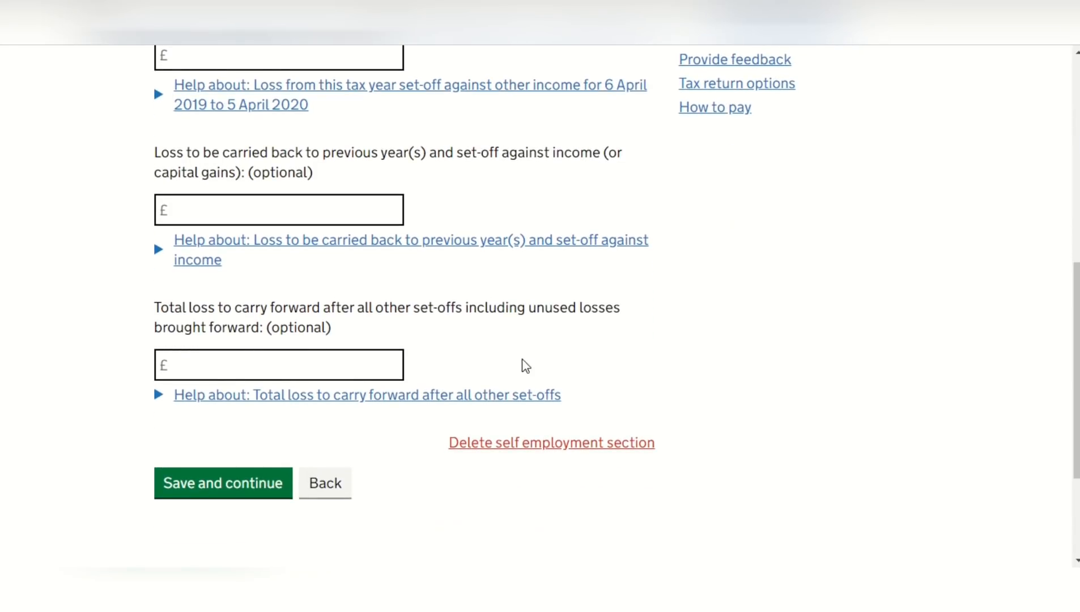
{"action": "left_click", "coordinate": [252, 487]}
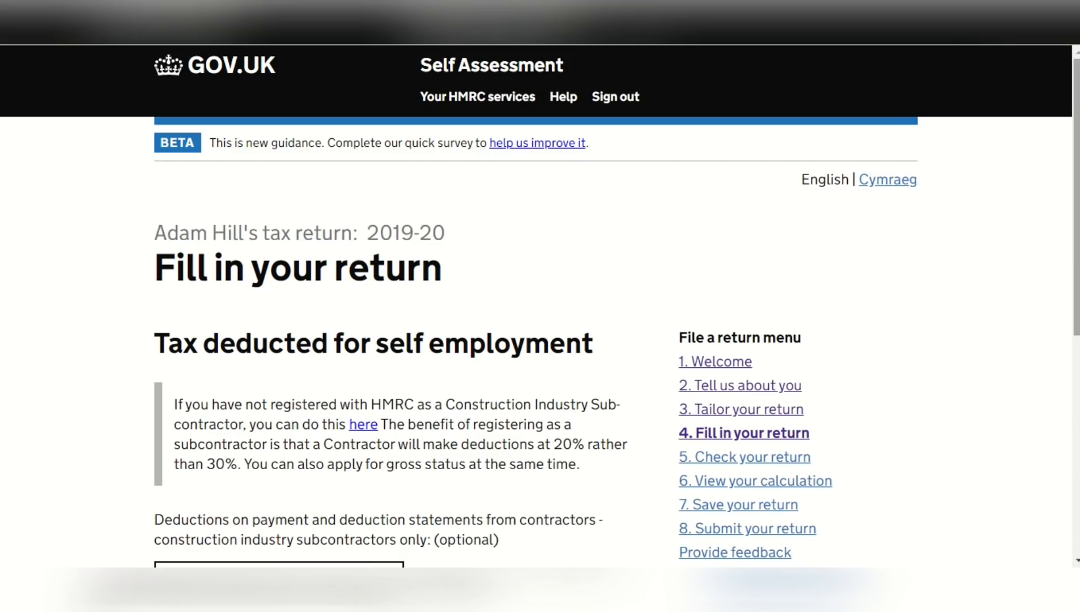
Enter 200 as the construction industry subcontractor deductions from contractors and save the tax deducted page
{"action": "left_click_drag", "start_coordinate": [1077, 113], "coordinate": [1076, 248]}
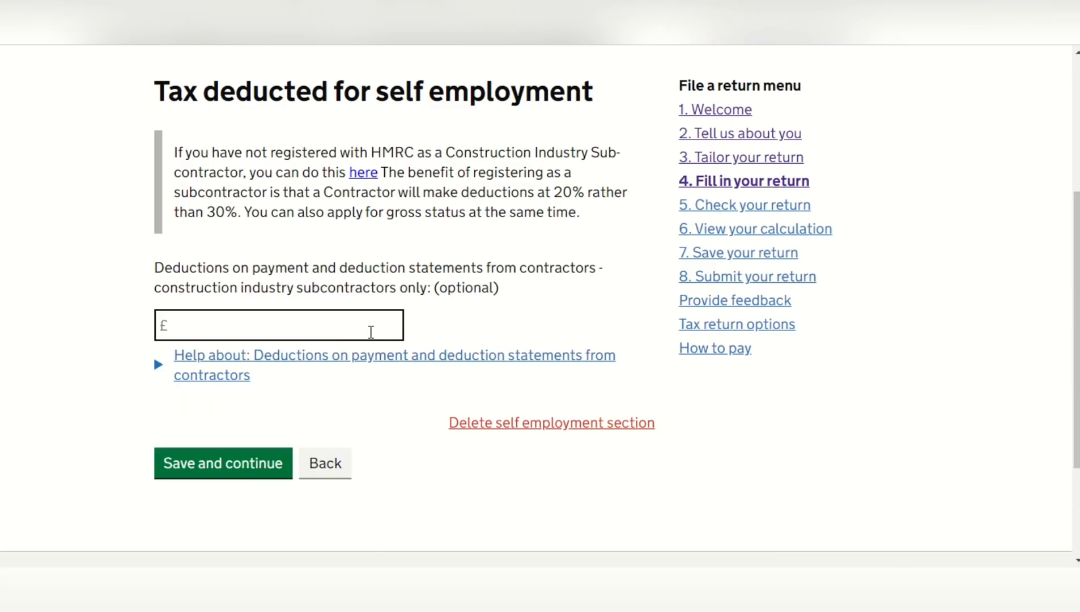
{"action": "left_click", "coordinate": [371, 332]}
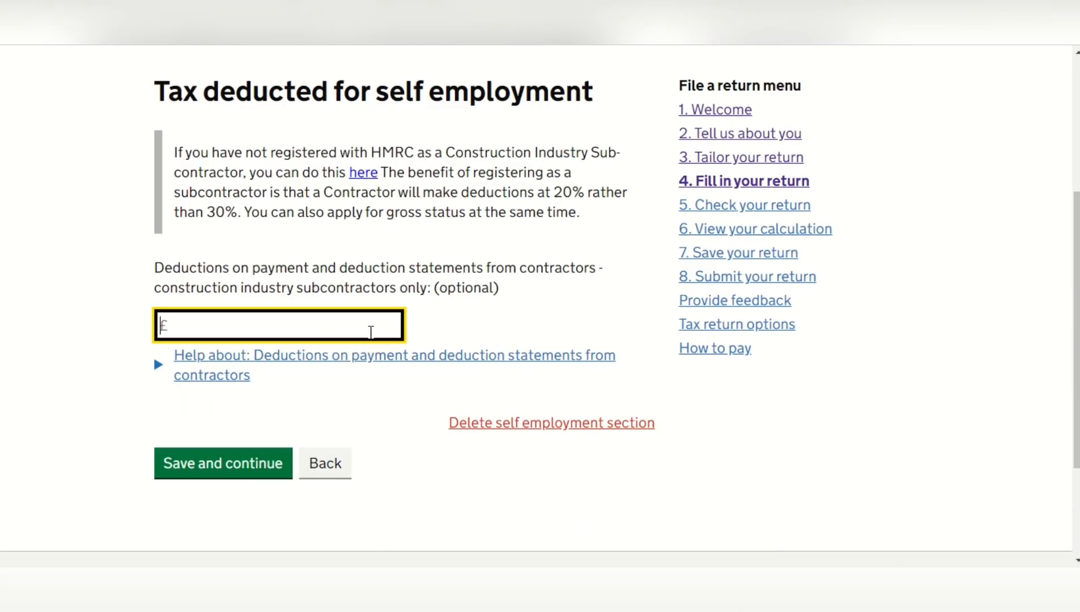
{"action": "type", "text": "200"}
{"action": "left_click", "coordinate": [253, 466]}
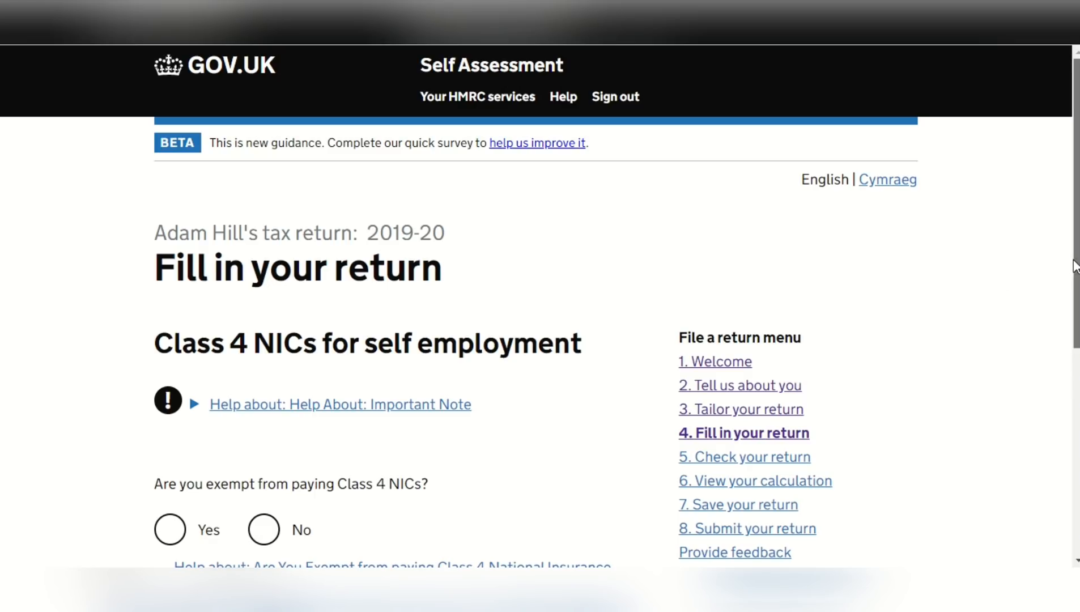
Answer No to being exempt from paying Class 4 NICs and save the page
{"action": "scroll", "coordinate": [1077, 290], "scroll_direction": "down", "scroll_amount": 1}
{"action": "left_click_drag", "start_coordinate": [1077, 291], "coordinate": [1076, 353]}
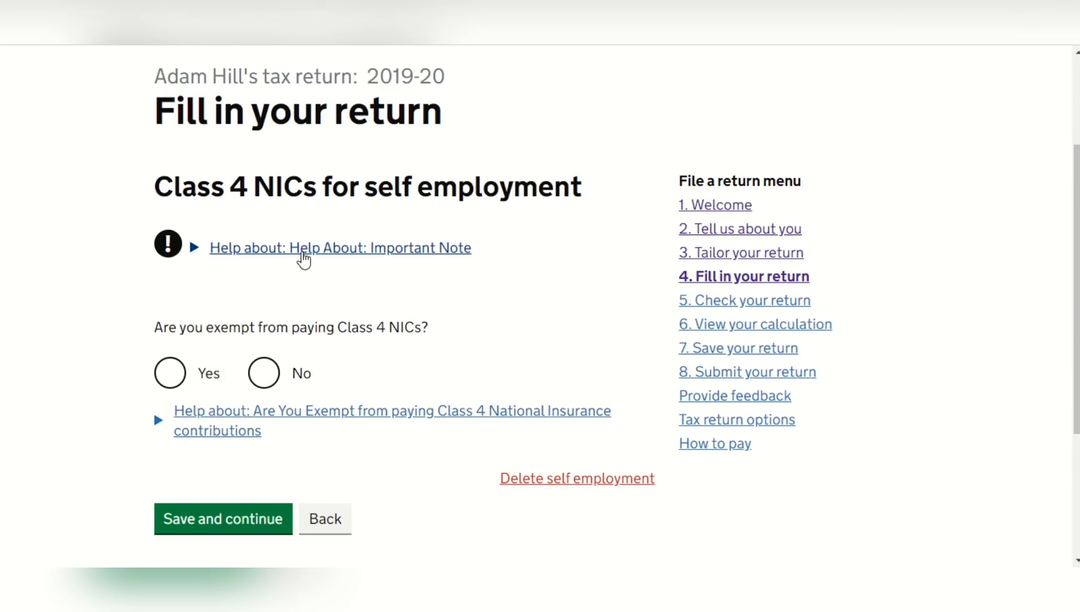
{"action": "left_click", "coordinate": [266, 380]}
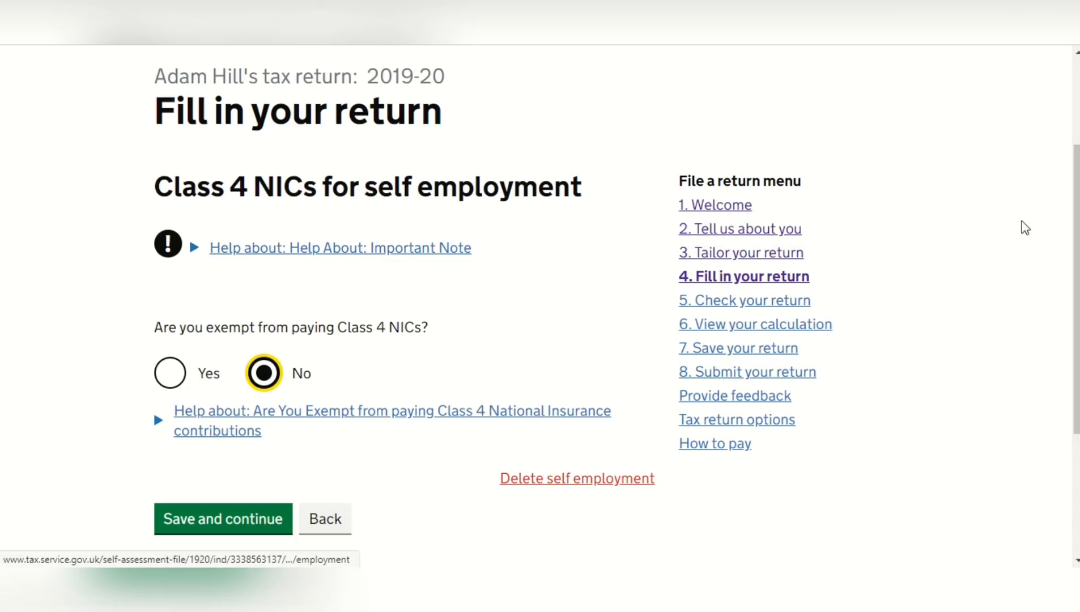
{"action": "left_click_drag", "start_coordinate": [1074, 230], "coordinate": [1077, 273]}
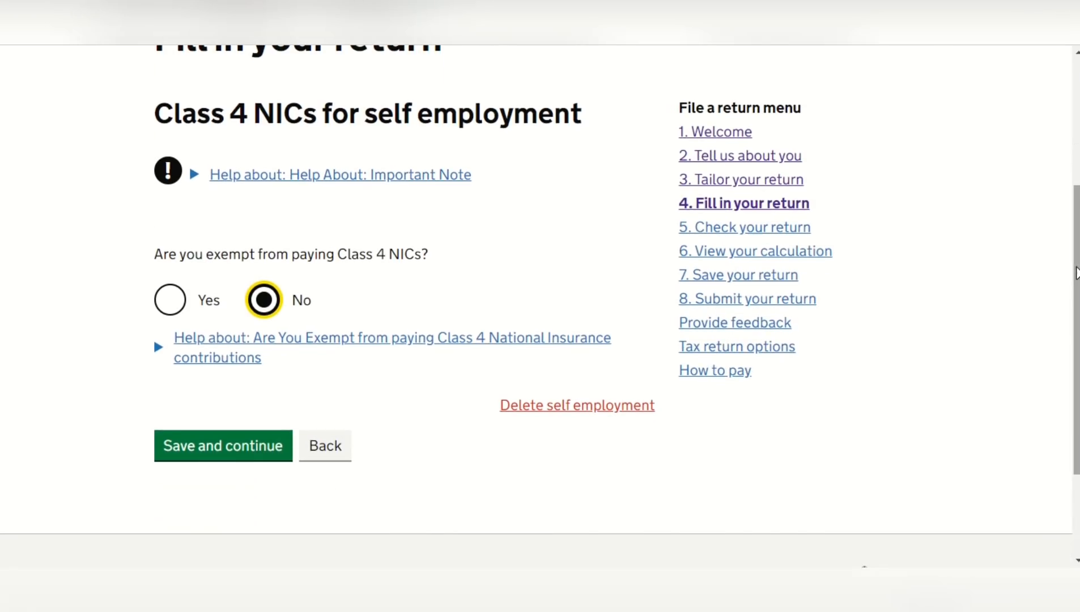
{"action": "left_click", "coordinate": [258, 462]}
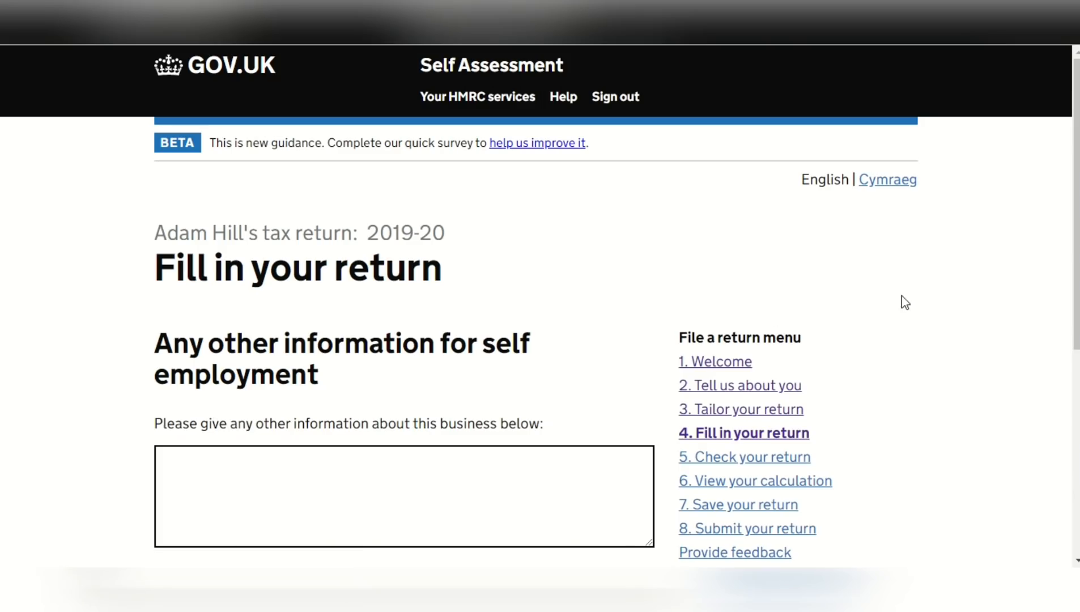
Leave the other information for self employment blank, save it, and save the self employment summary without adding businesses
{"action": "left_click_drag", "start_coordinate": [1077, 165], "coordinate": [1077, 247]}
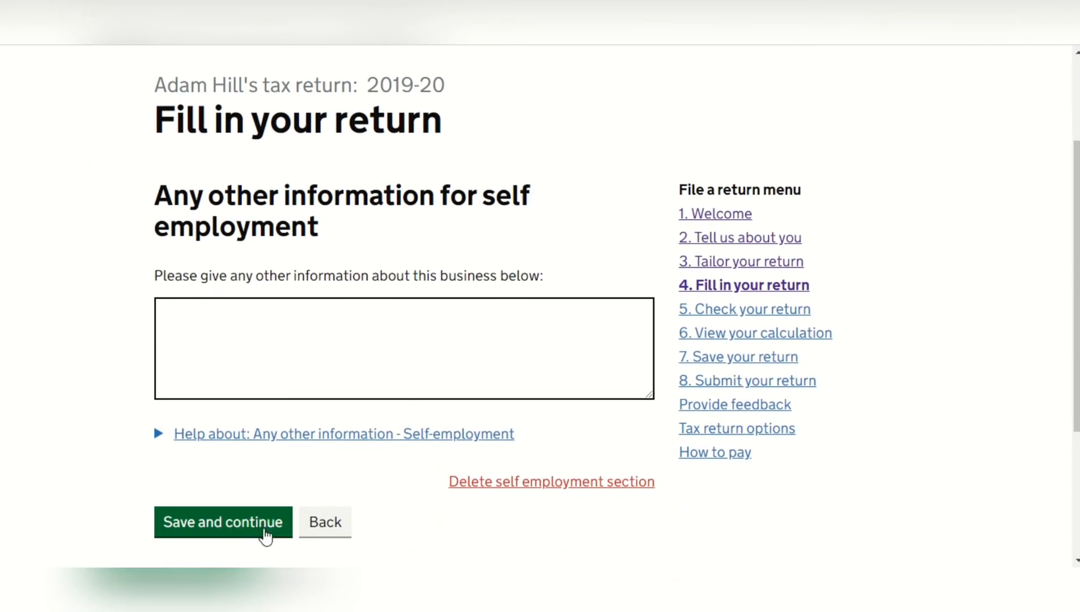
{"action": "left_click", "coordinate": [243, 532]}
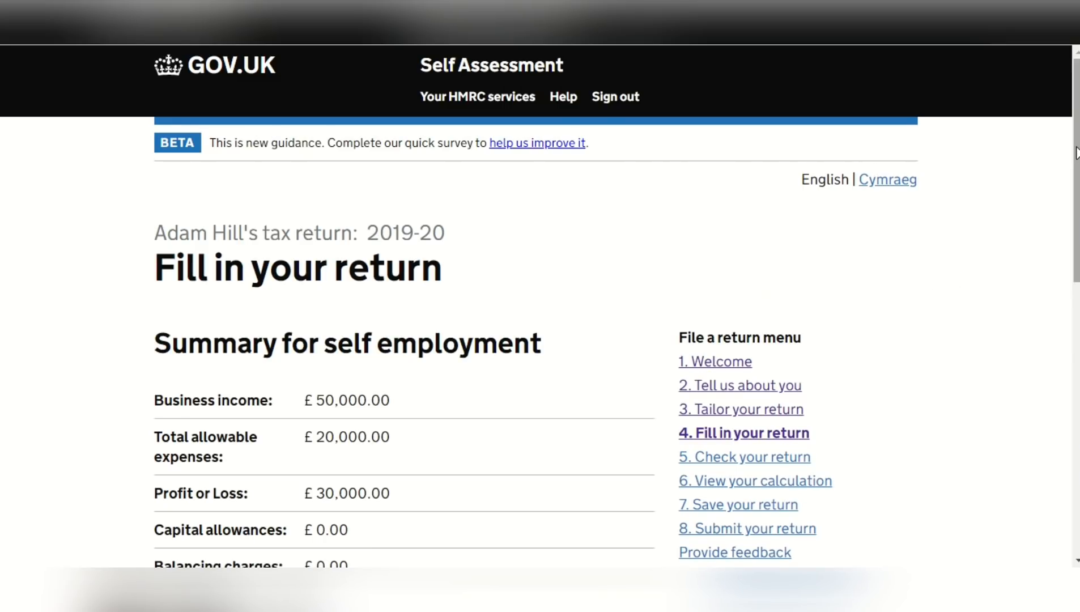
{"action": "left_click_drag", "start_coordinate": [1076, 153], "coordinate": [1078, 238]}
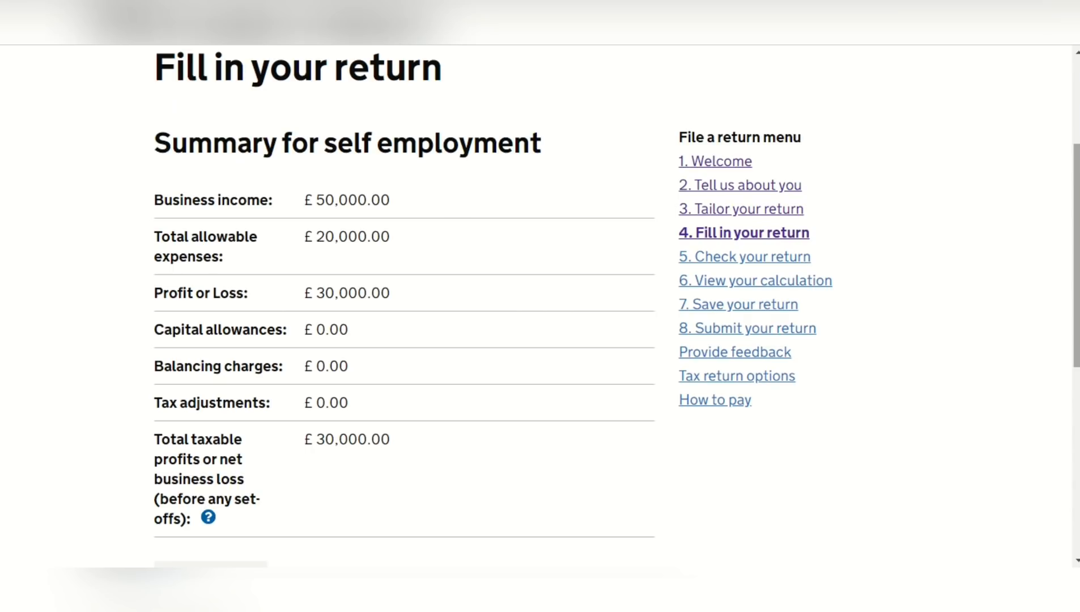
{"action": "left_click_drag", "start_coordinate": [1078, 238], "coordinate": [1077, 333]}
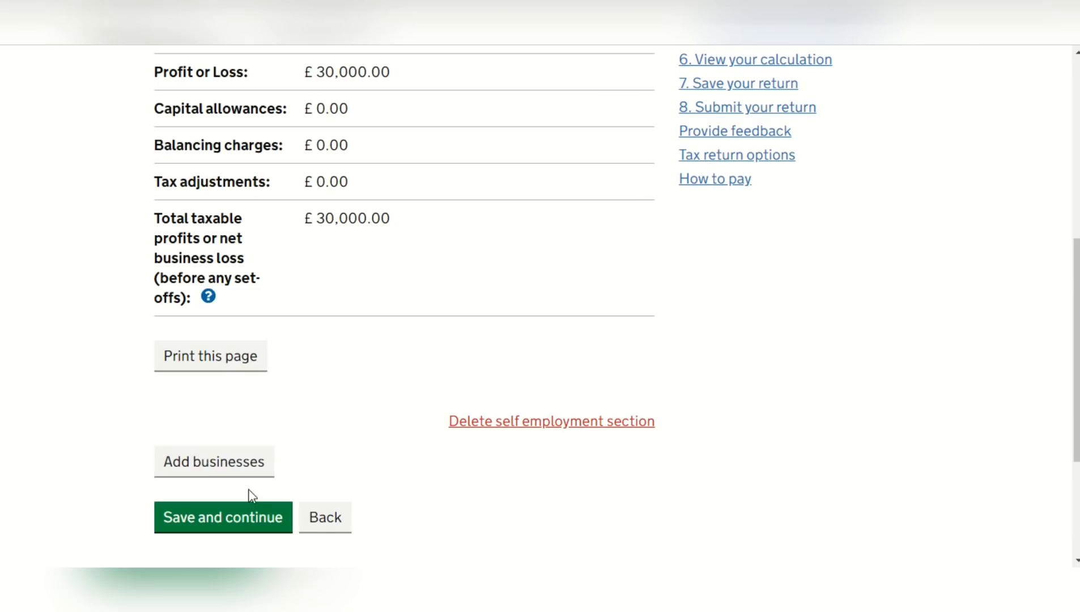
{"action": "left_click", "coordinate": [248, 512]}
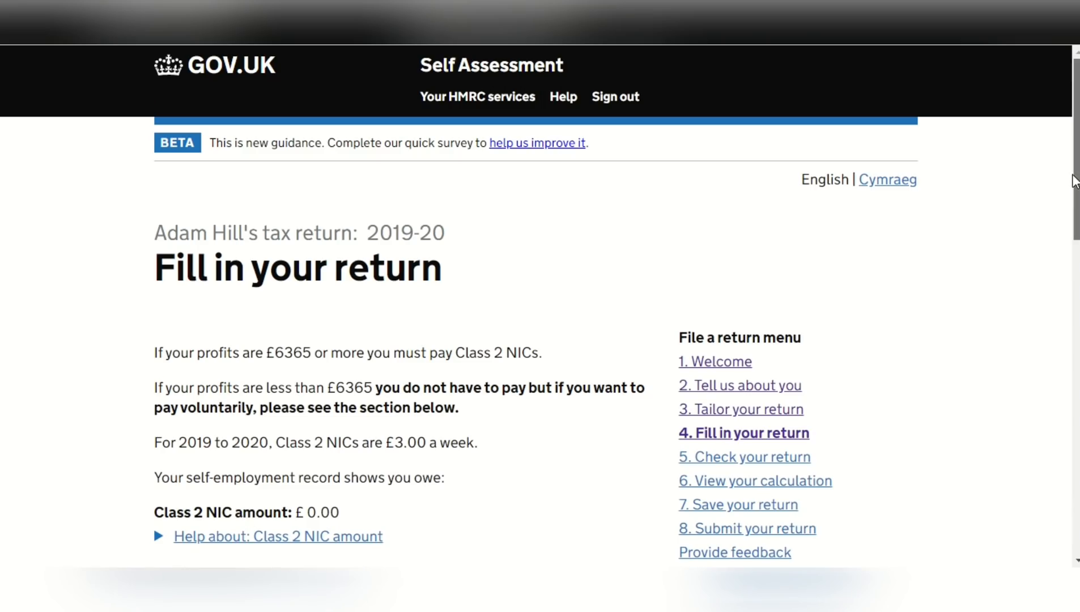
Read the Class 2 NICs page, answer No to paying Class 2 NICs voluntarily, and save the page
{"action": "scroll", "coordinate": [1074, 181], "scroll_direction": "down", "scroll_amount": 5}
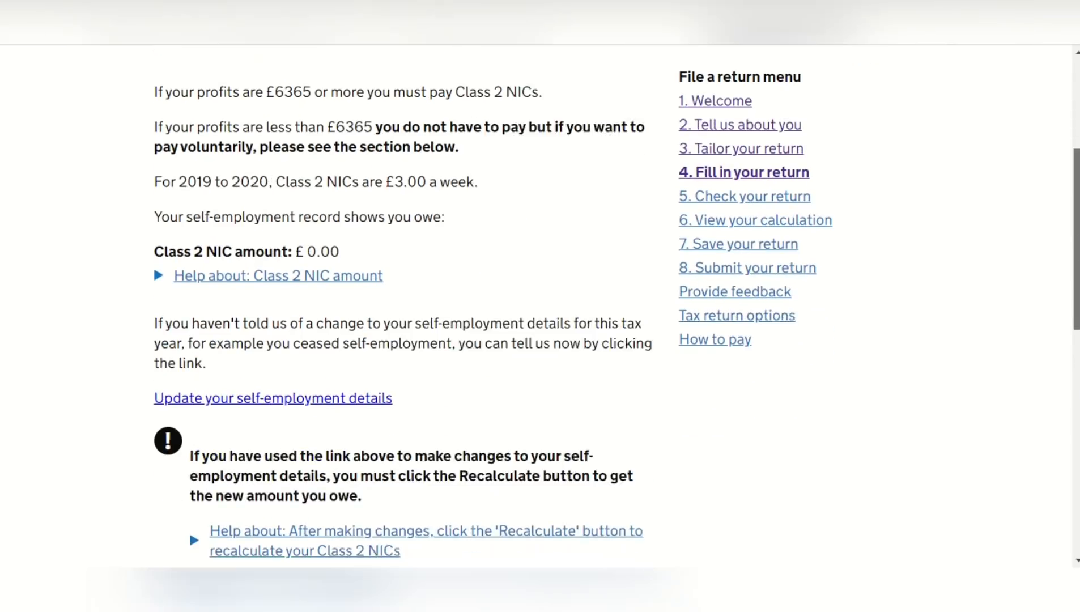
{"action": "scroll", "coordinate": [566, 306], "scroll_direction": "down", "scroll_amount": 2}
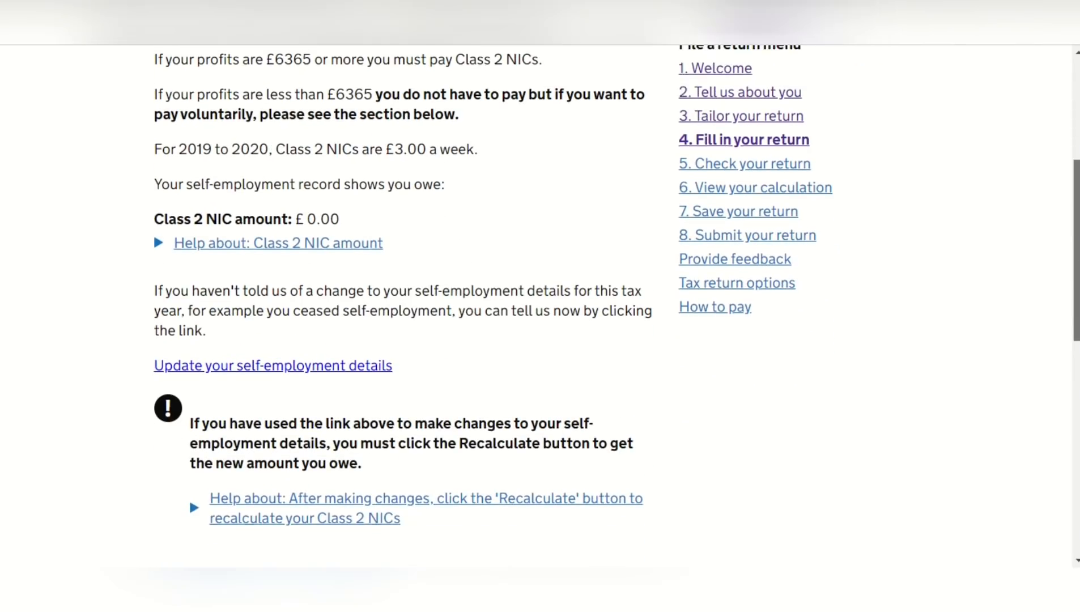
{"action": "scroll", "coordinate": [567, 306], "scroll_direction": "down", "scroll_amount": 1}
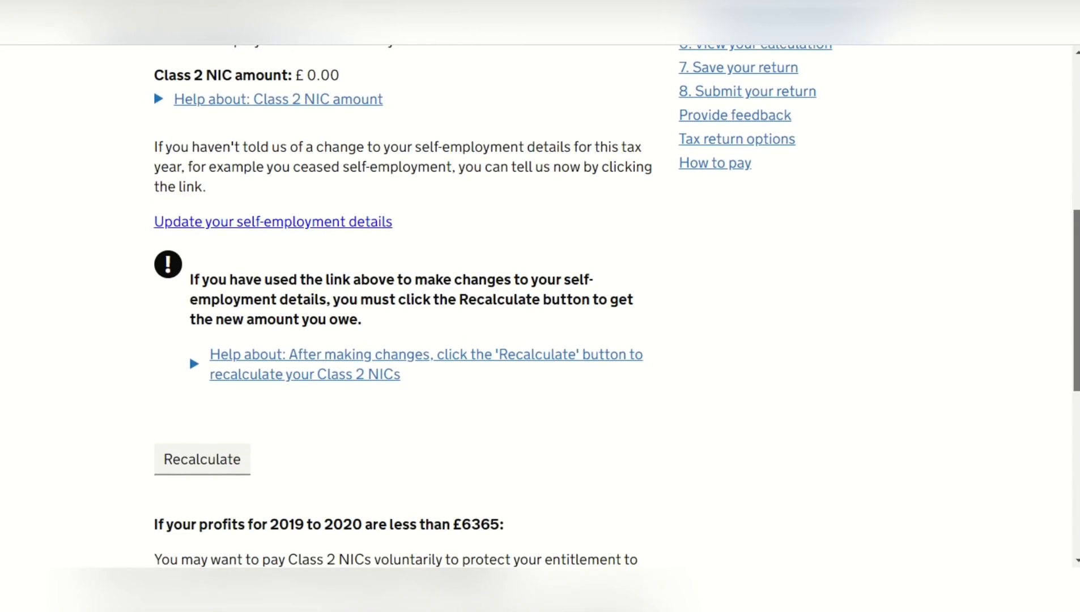
{"action": "scroll", "coordinate": [567, 306], "scroll_direction": "down", "scroll_amount": 3}
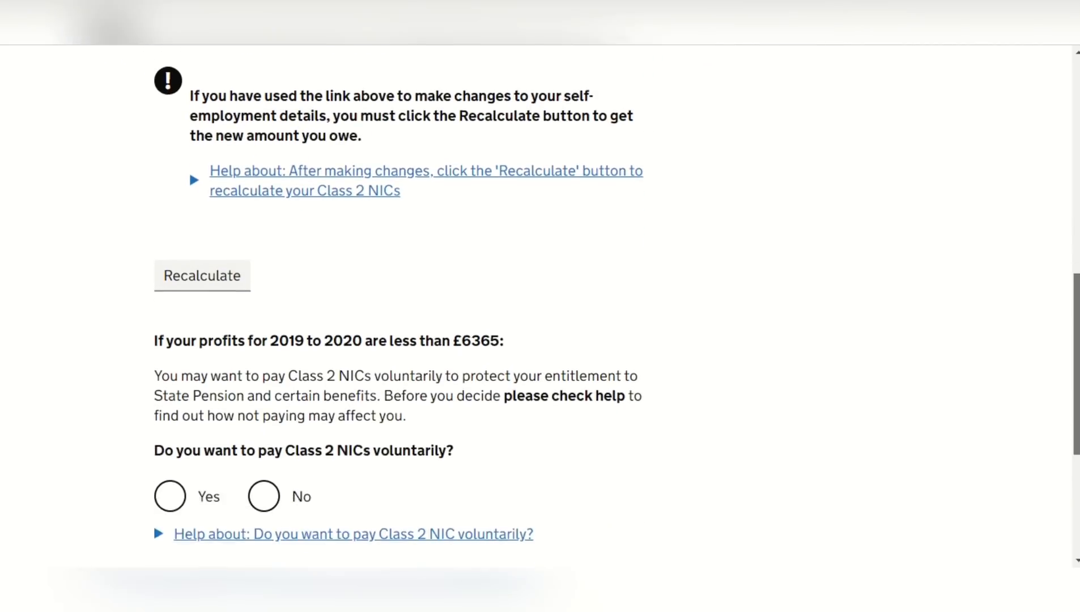
{"action": "scroll", "coordinate": [457, 424], "scroll_direction": "down", "scroll_amount": 1}
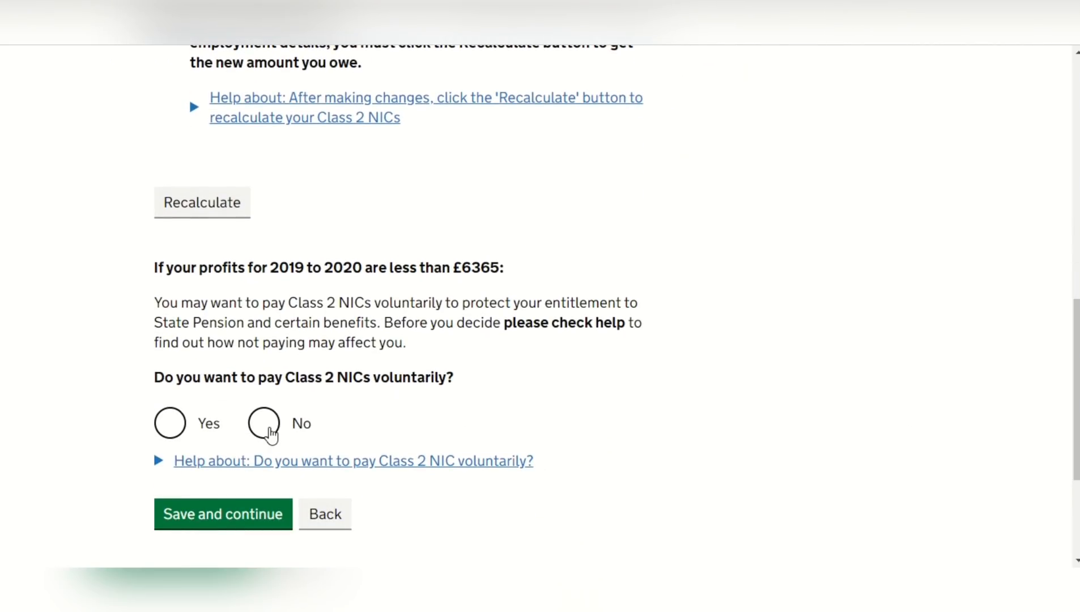
{"action": "left_click", "coordinate": [265, 426]}
{"action": "left_click", "coordinate": [261, 517]}
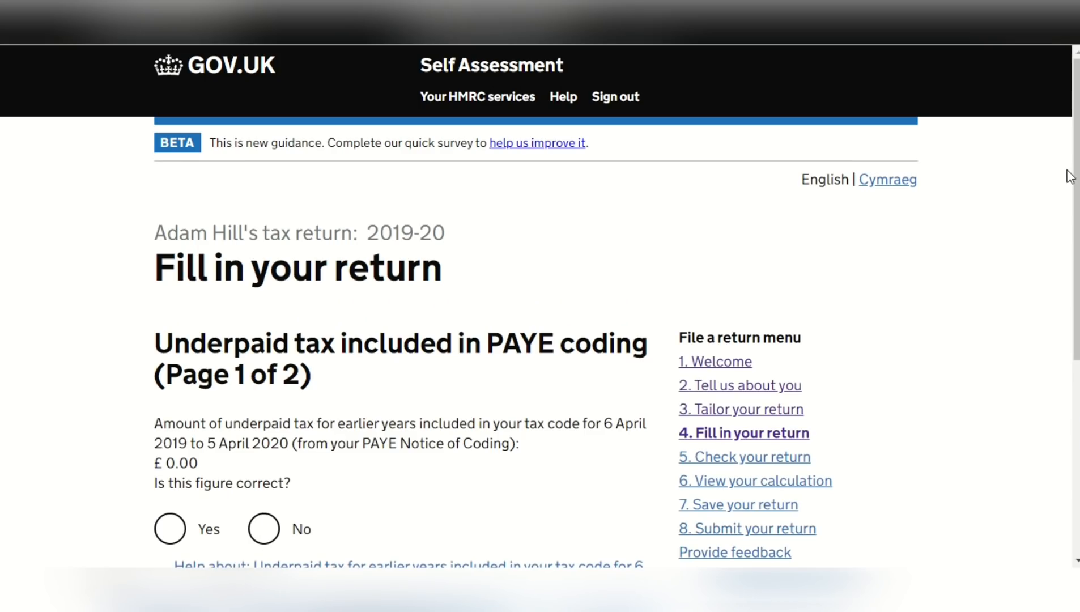
Answer Yes to the figure being correct on both underpaid tax in PAYE coding pages, saving each page
{"action": "scroll", "coordinate": [1075, 173], "scroll_direction": "down", "scroll_amount": 1}
{"action": "scroll", "coordinate": [1074, 227], "scroll_direction": "down", "scroll_amount": 1}
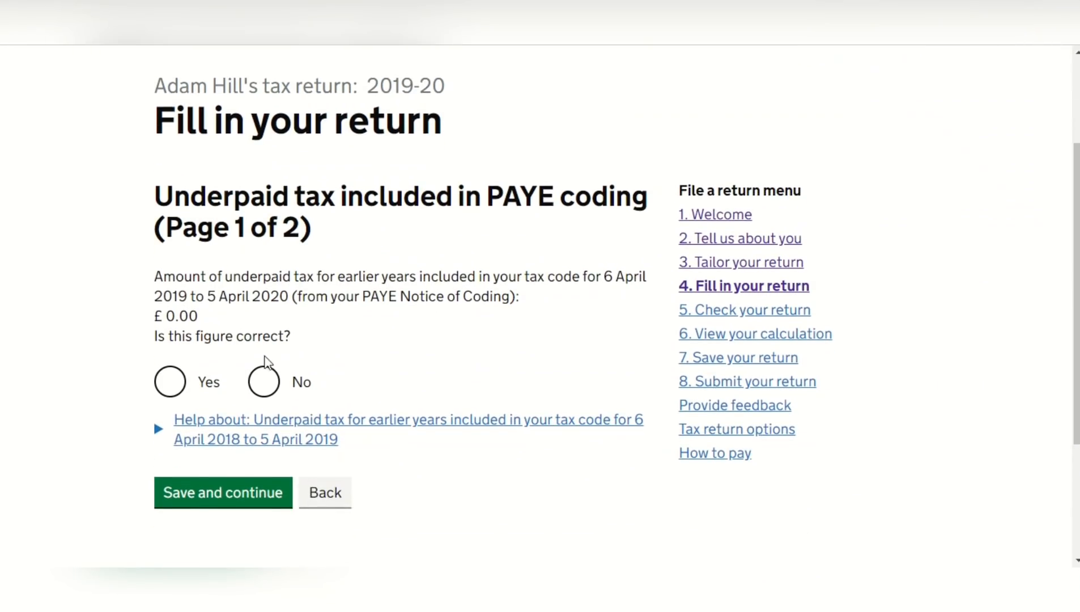
{"action": "left_click", "coordinate": [175, 380]}
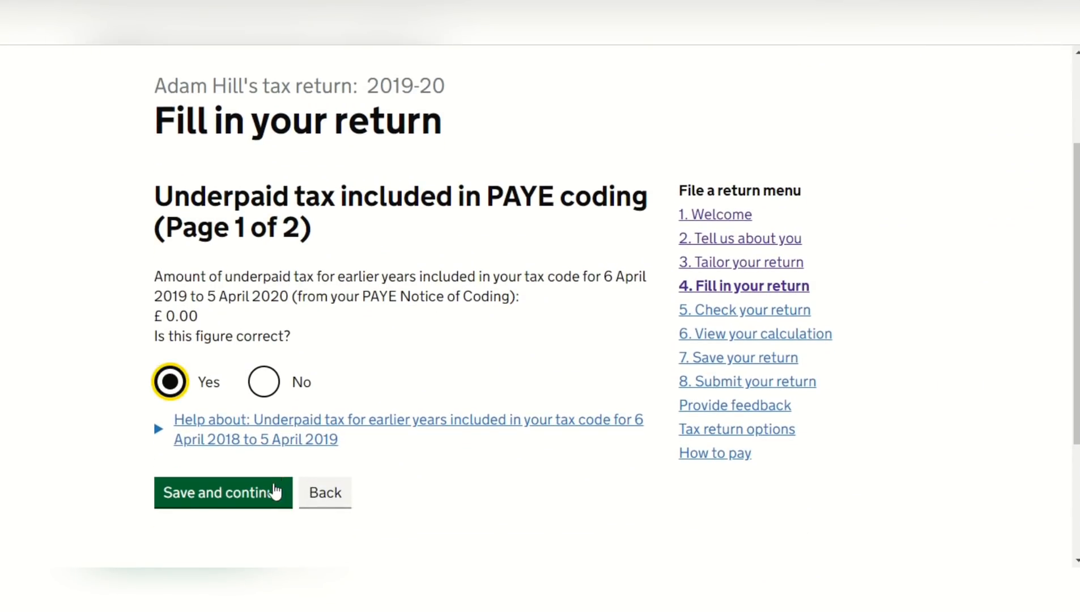
{"action": "left_click", "coordinate": [275, 493]}
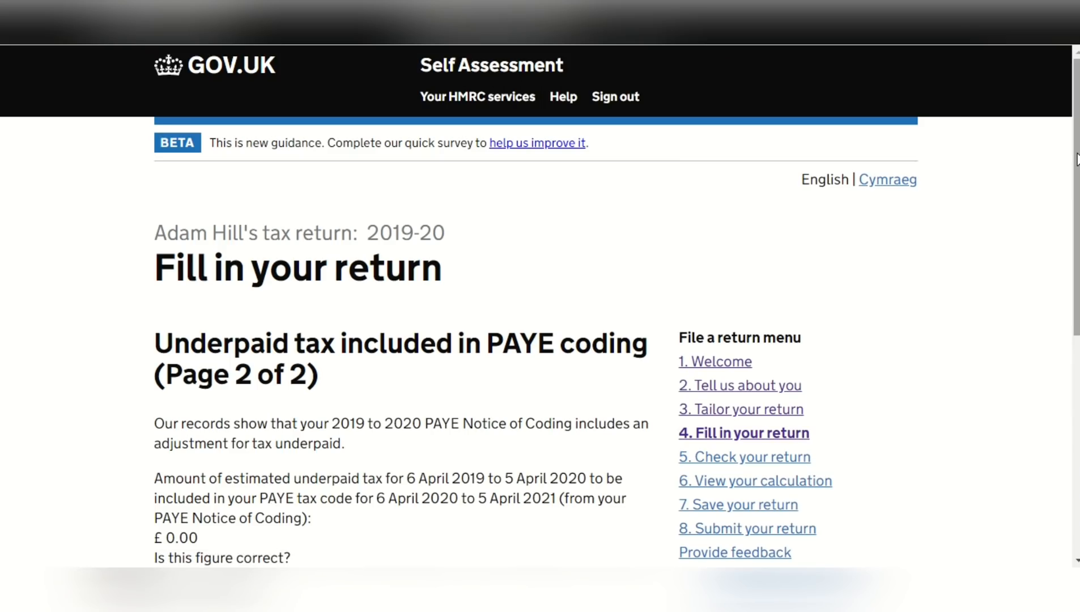
{"action": "scroll", "coordinate": [1076, 158], "scroll_direction": "down", "scroll_amount": 3}
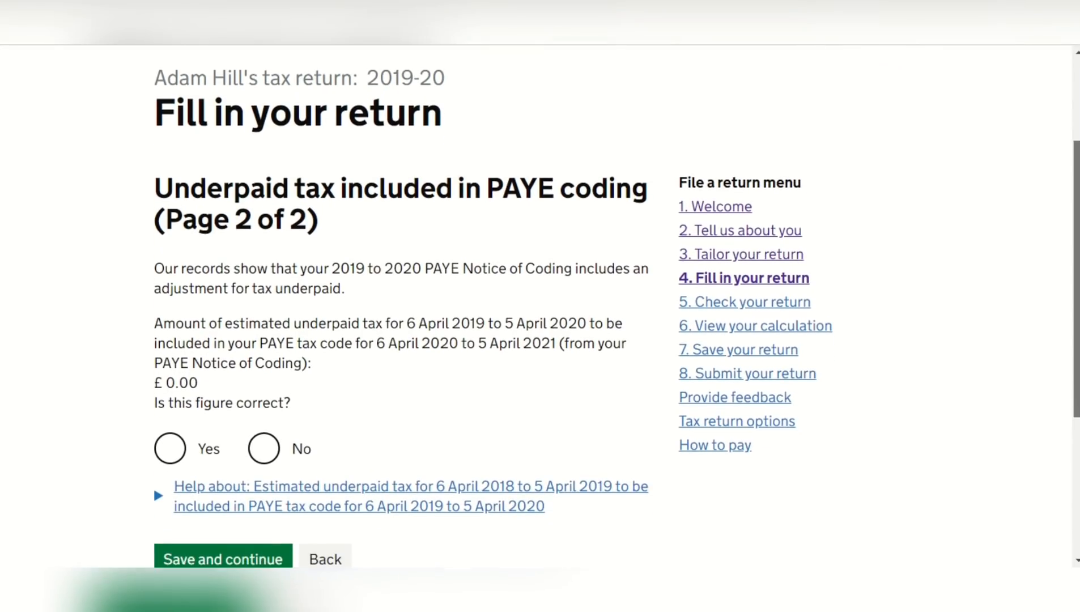
{"action": "left_click", "coordinate": [168, 460]}
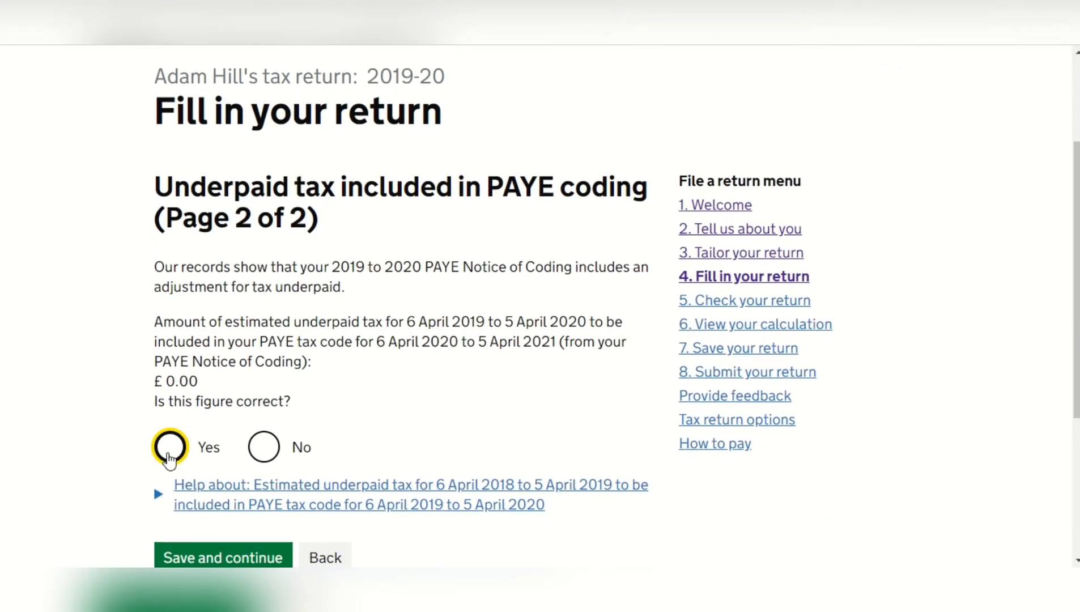
{"action": "left_click", "coordinate": [232, 553]}
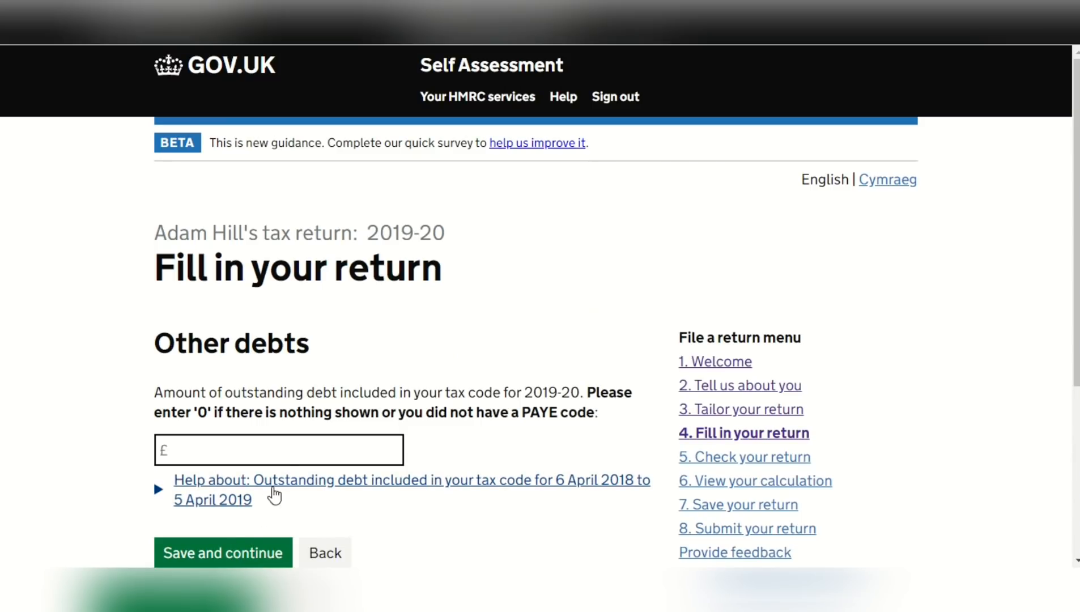
Fill in and save the 2019-20 outstanding debt amount, and set the overpaid tax repayment recipient to Not applicable and save
{"action": "left_click", "coordinate": [291, 457]}
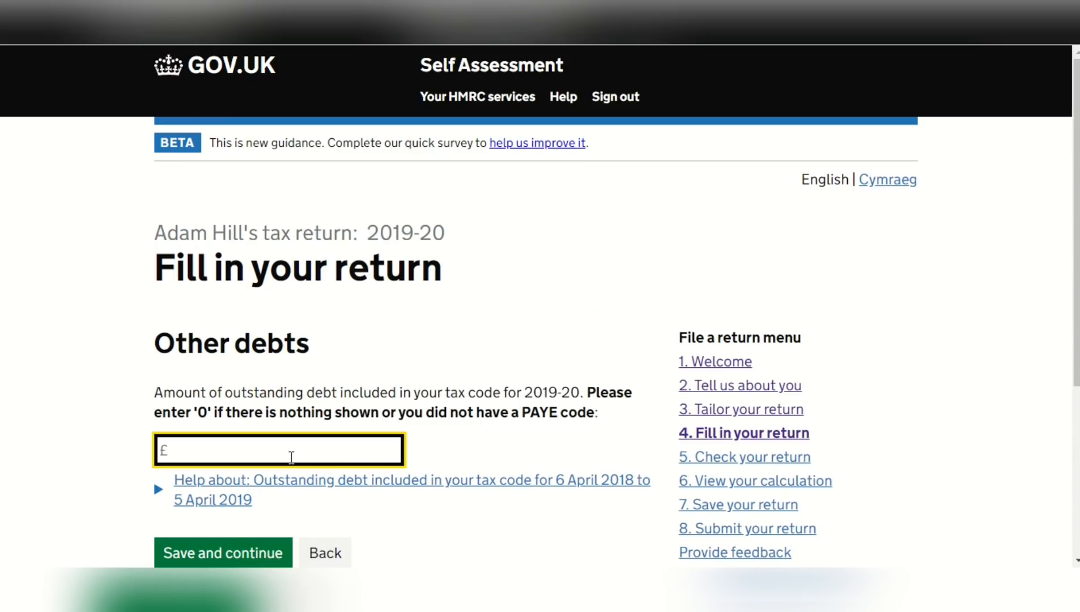
{"action": "left_click", "coordinate": [268, 551]}
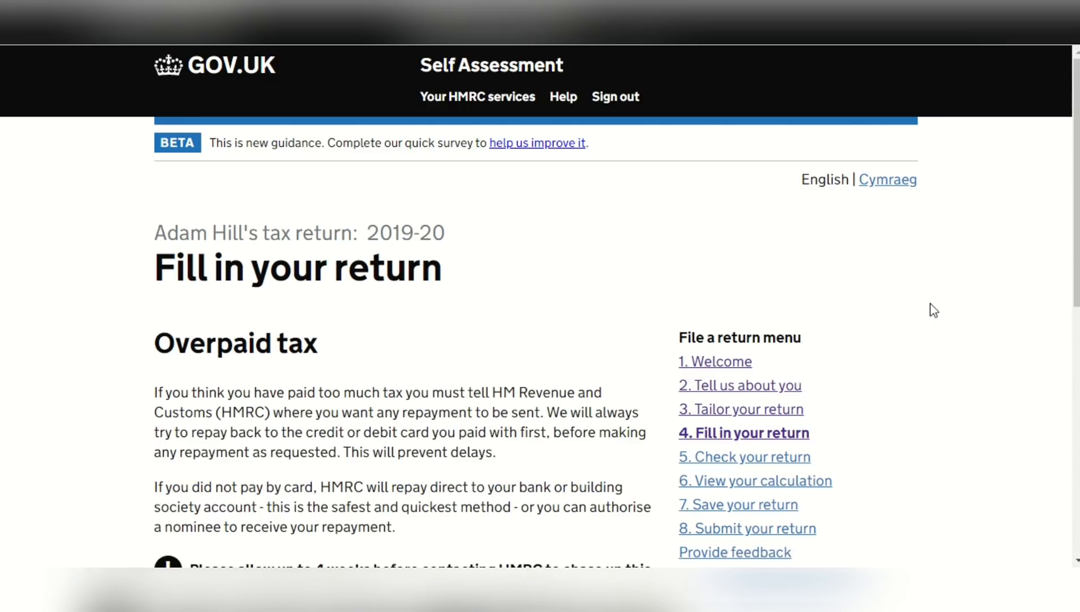
{"action": "left_click_drag", "start_coordinate": [1076, 191], "coordinate": [1075, 331]}
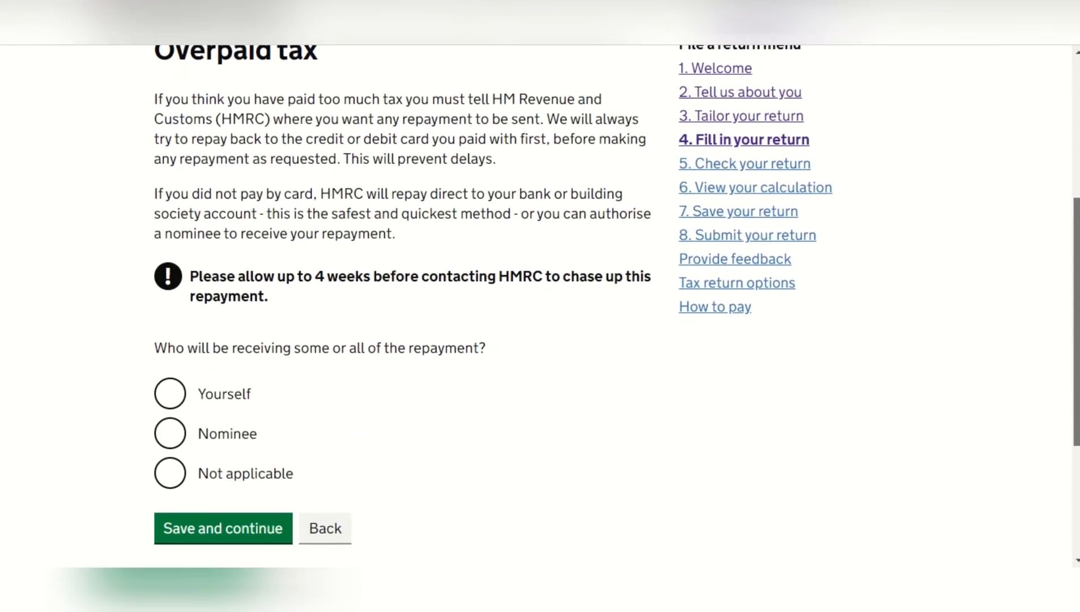
{"action": "left_click", "coordinate": [178, 481]}
{"action": "left_click", "coordinate": [230, 532]}
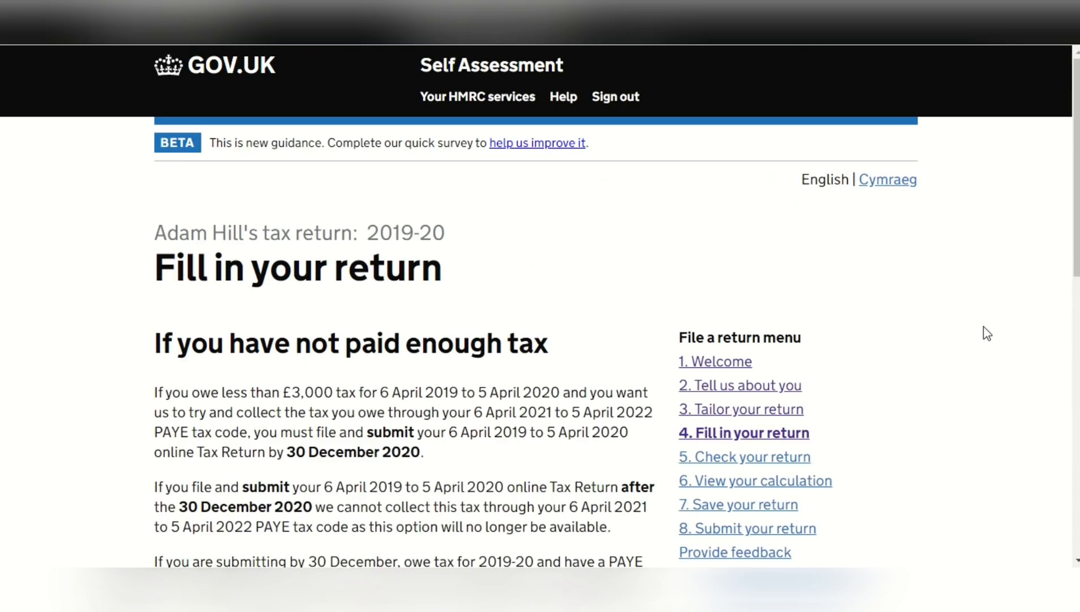
Answer No to collecting tax through both the 2021-22 and the 2020-21 PAYE tax codes, and save the page
{"action": "left_click_drag", "start_coordinate": [1077, 205], "coordinate": [1076, 302]}
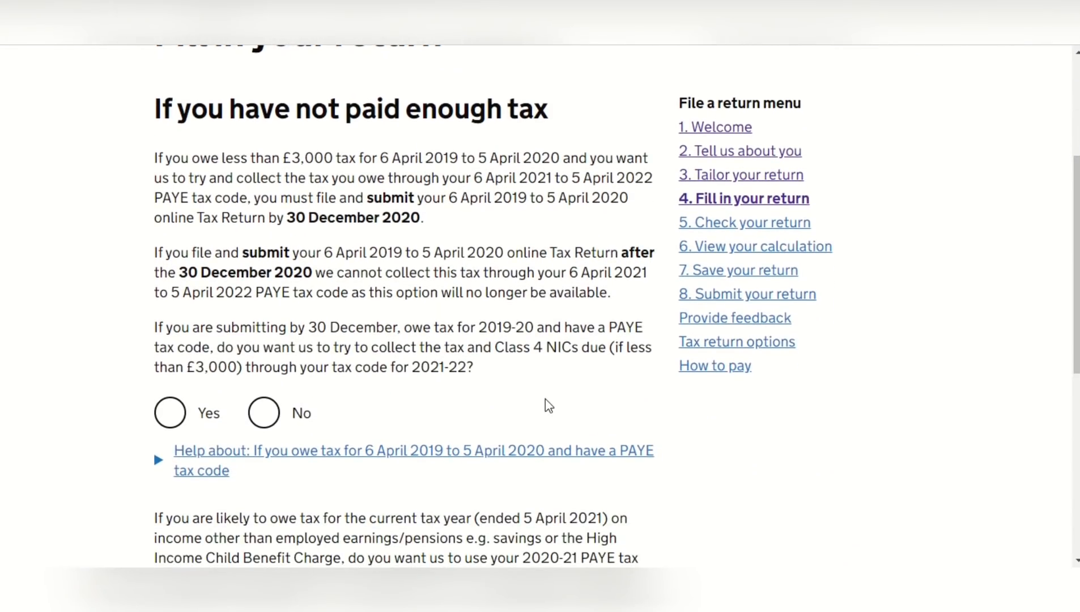
{"action": "left_click", "coordinate": [265, 418]}
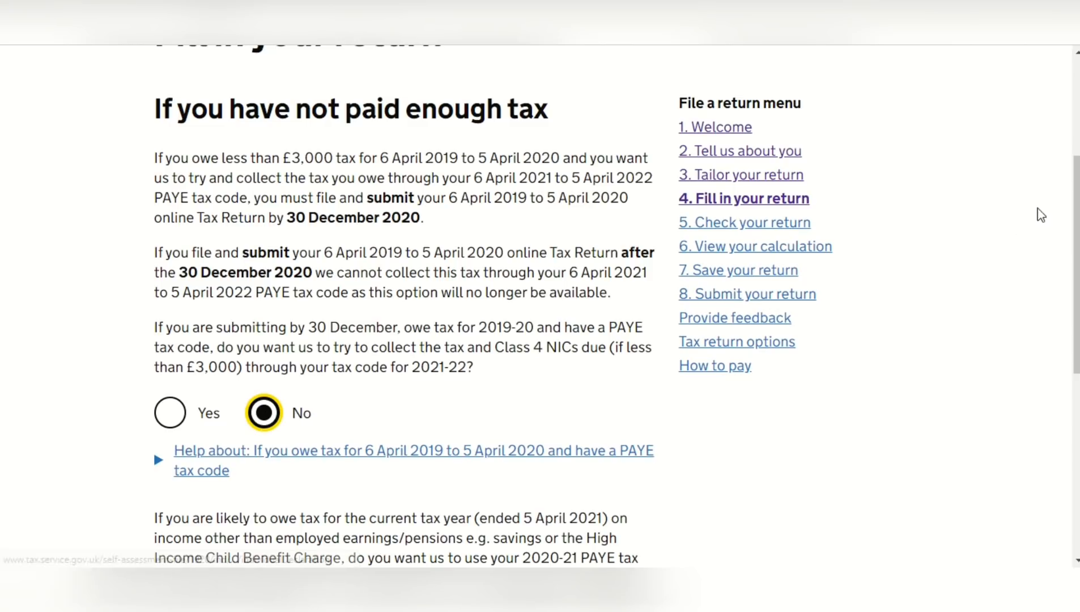
{"action": "left_click_drag", "start_coordinate": [1078, 198], "coordinate": [1078, 290]}
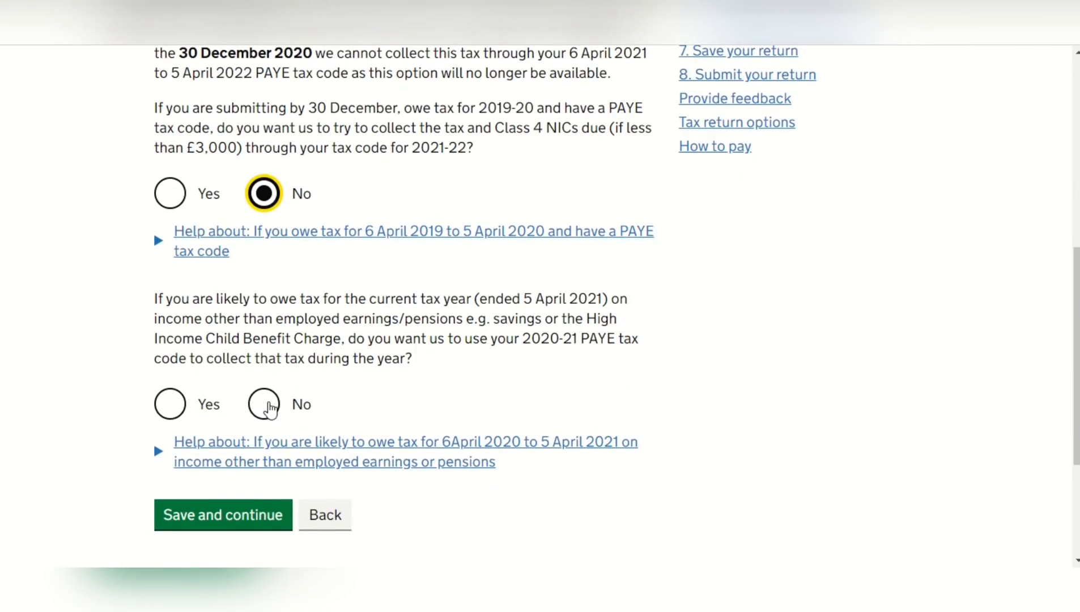
{"action": "left_click", "coordinate": [268, 408]}
{"action": "left_click", "coordinate": [253, 516]}
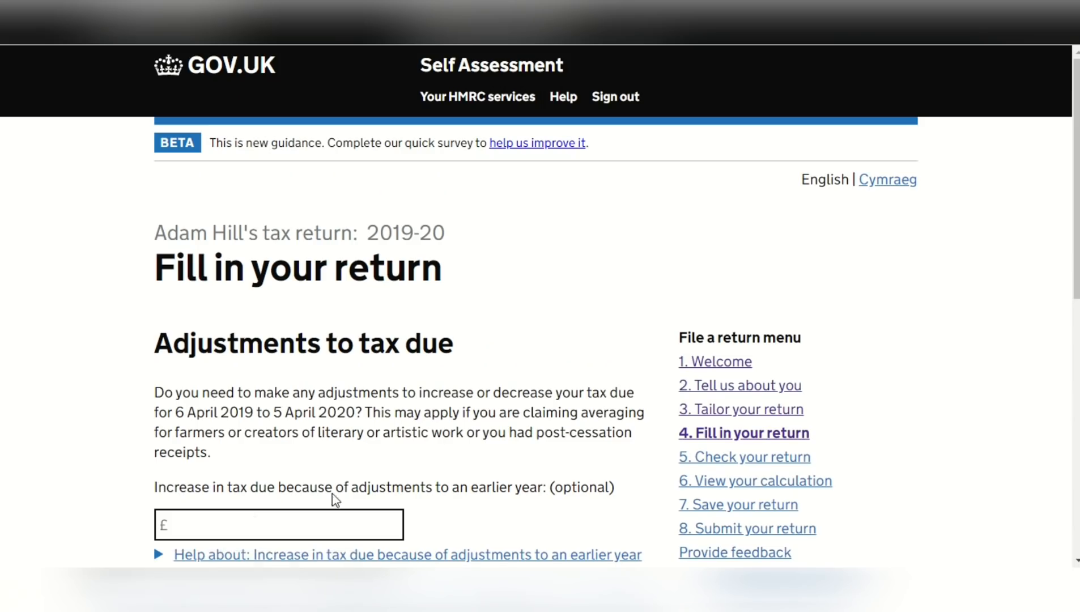
Save the adjustments to tax due page with its optional amounts blank, and answer No to provisional figures and save
{"action": "left_click_drag", "start_coordinate": [1073, 181], "coordinate": [1077, 338]}
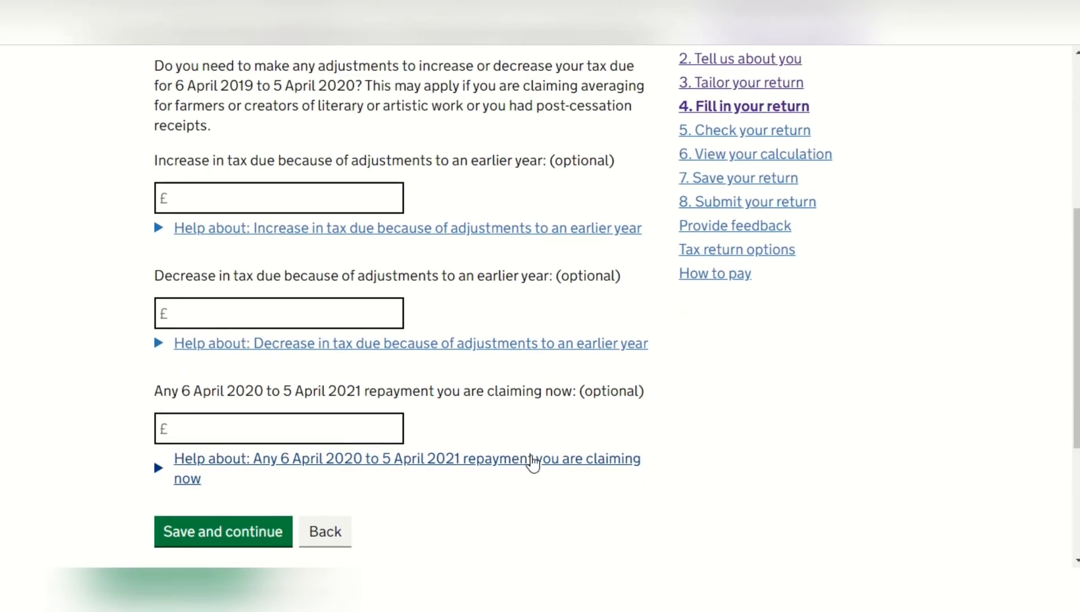
{"action": "left_click", "coordinate": [254, 534]}
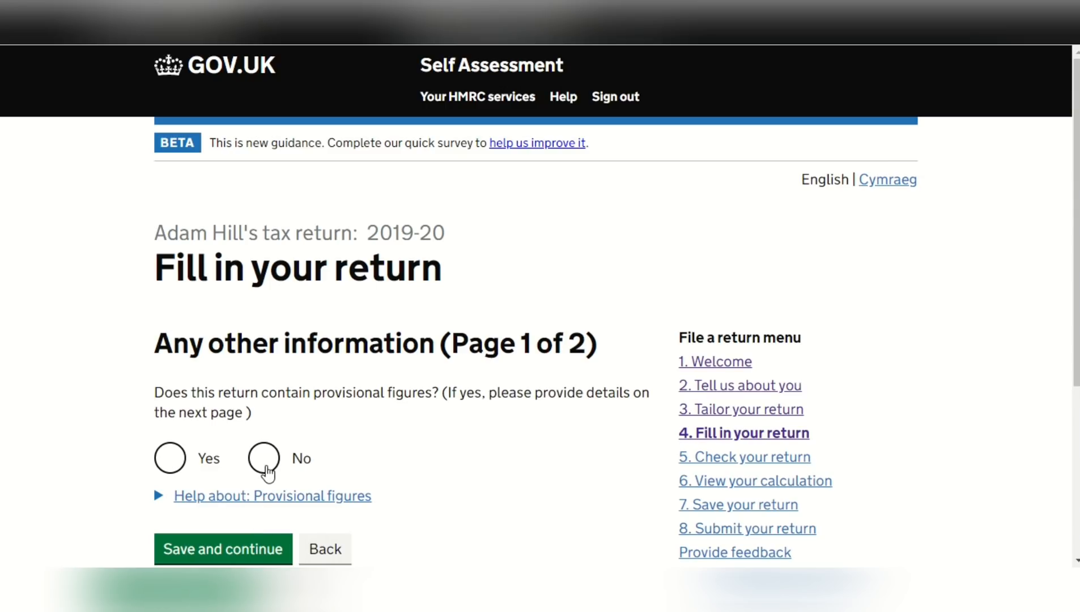
{"action": "left_click", "coordinate": [265, 463]}
{"action": "left_click", "coordinate": [260, 547]}
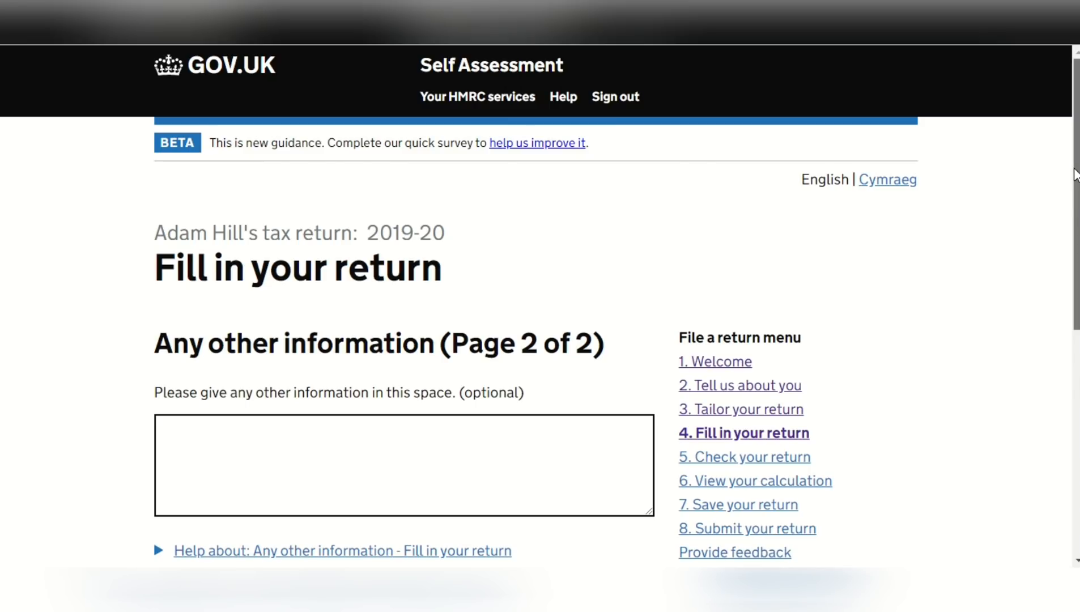
Leave the optional other information blank, answer No to adding an attachment to the return, and save the page
{"action": "scroll", "coordinate": [1075, 176], "scroll_direction": "down", "scroll_amount": 3}
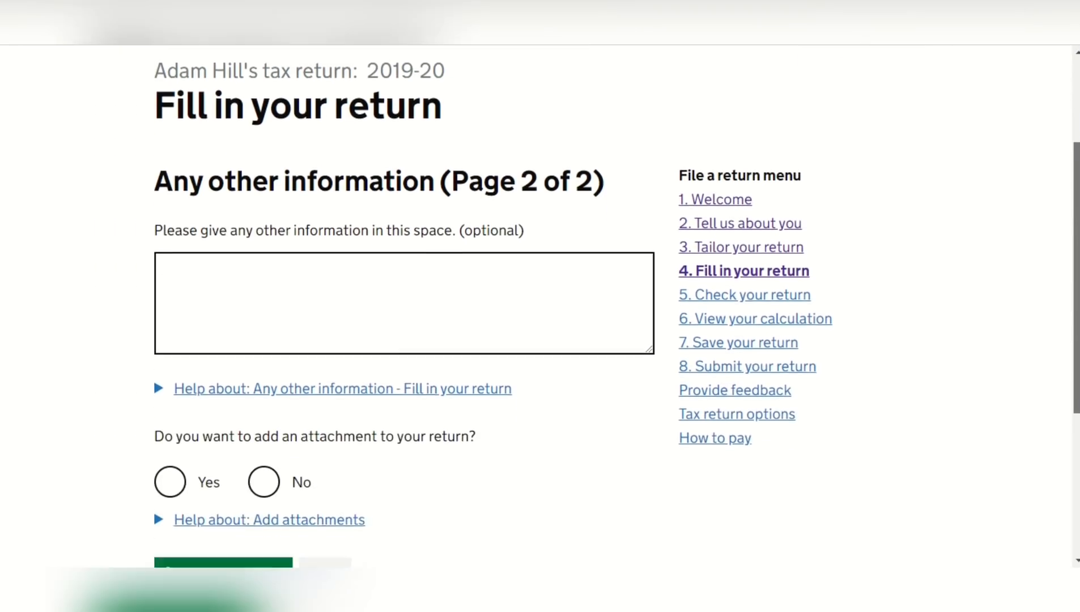
{"action": "scroll", "coordinate": [1075, 176], "scroll_direction": "down", "scroll_amount": 1}
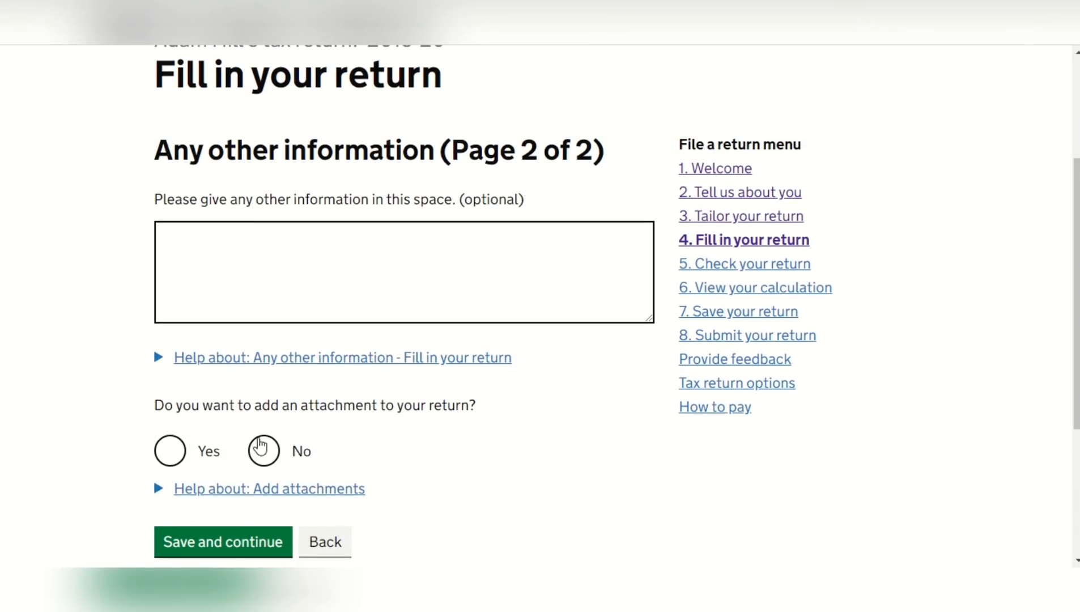
{"action": "left_click", "coordinate": [264, 450]}
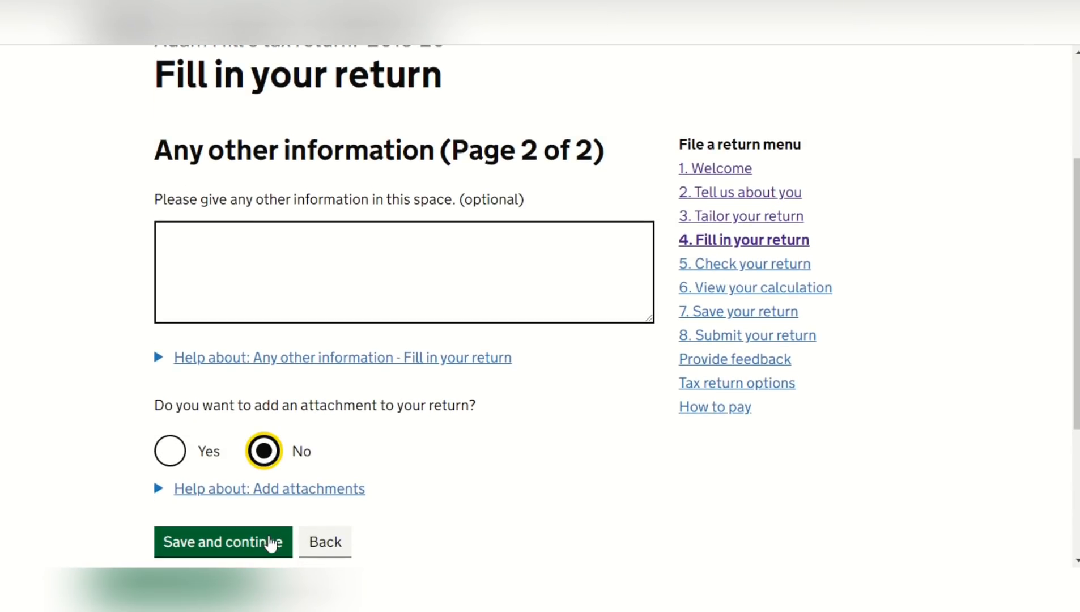
{"action": "left_click", "coordinate": [272, 543]}
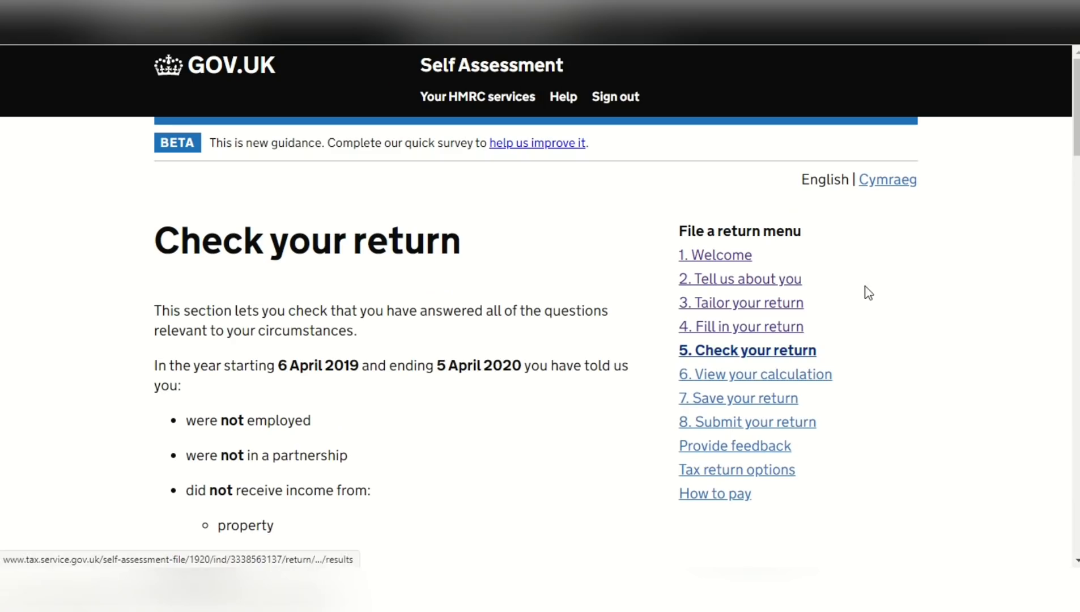
Review the entered status of every section on the return check page and continue to the calculation
{"action": "left_click_drag", "start_coordinate": [1077, 131], "coordinate": [1076, 173]}
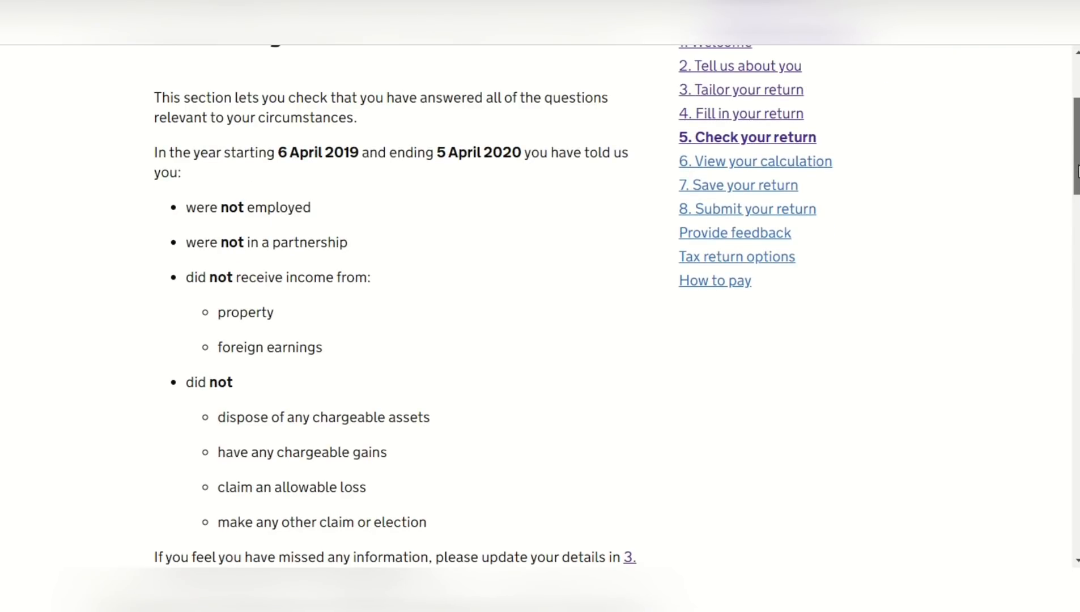
{"action": "left_click_drag", "start_coordinate": [1076, 172], "coordinate": [1077, 202]}
{"action": "scroll", "coordinate": [538, 306], "scroll_direction": "down", "scroll_amount": 1}
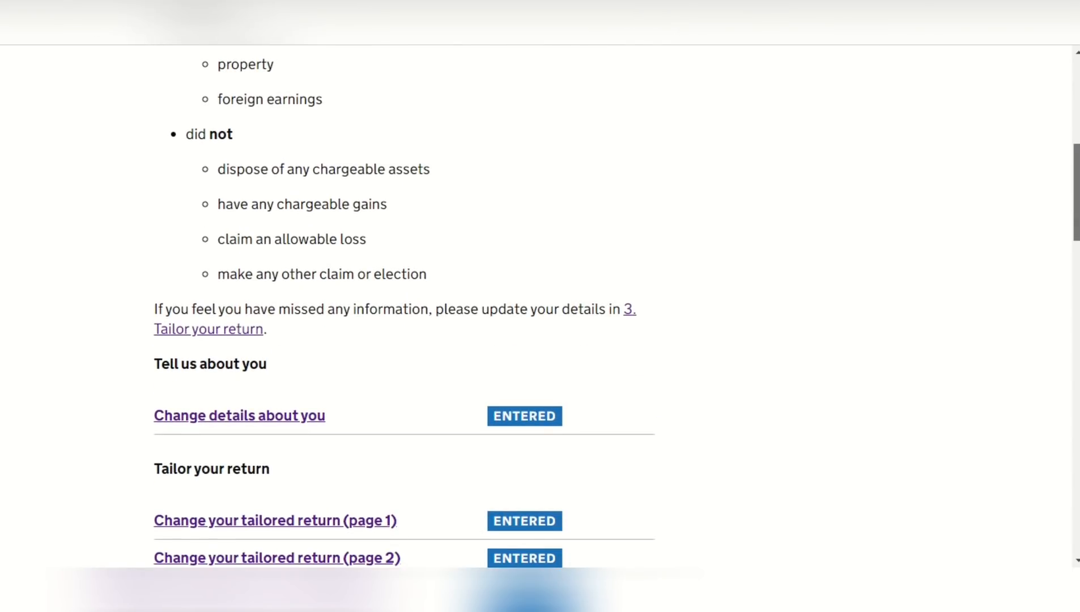
{"action": "scroll", "coordinate": [538, 306], "scroll_direction": "down", "scroll_amount": 5}
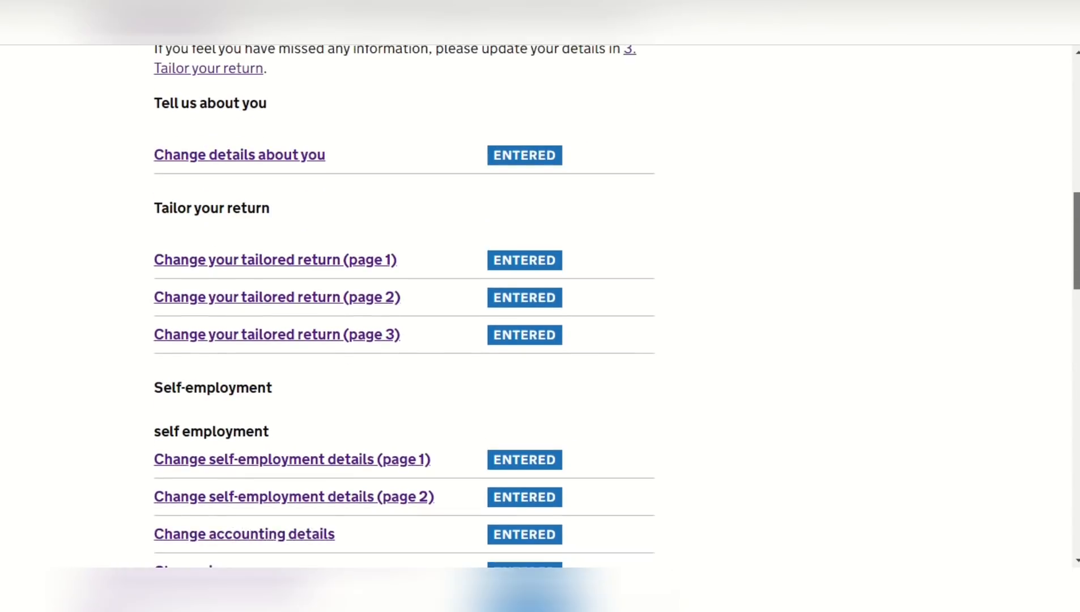
{"action": "scroll", "coordinate": [538, 306], "scroll_direction": "down", "scroll_amount": 6}
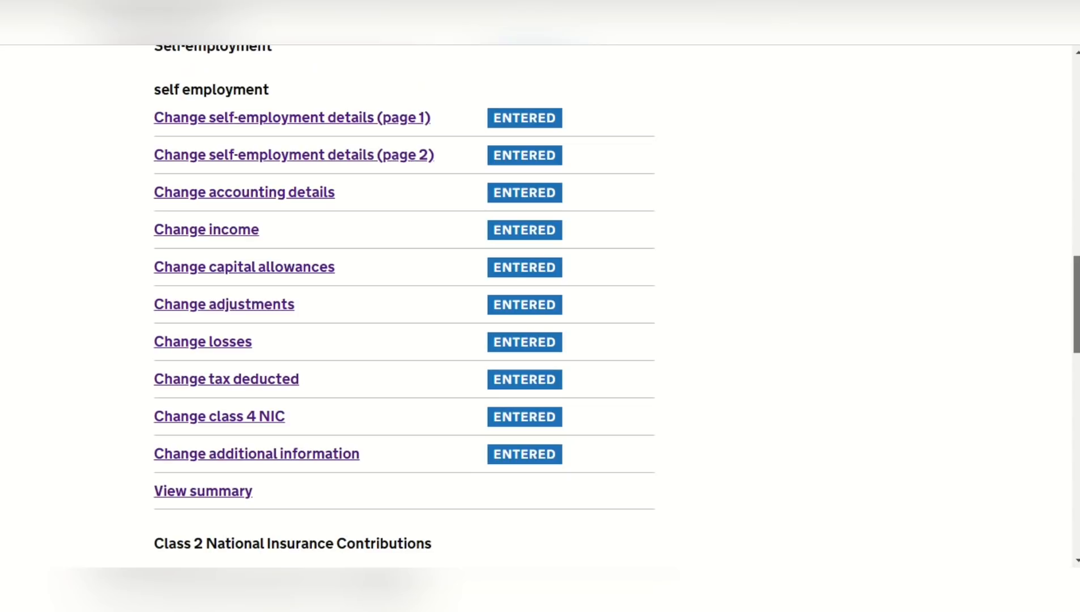
{"action": "scroll", "coordinate": [538, 306], "scroll_direction": "down", "scroll_amount": 9}
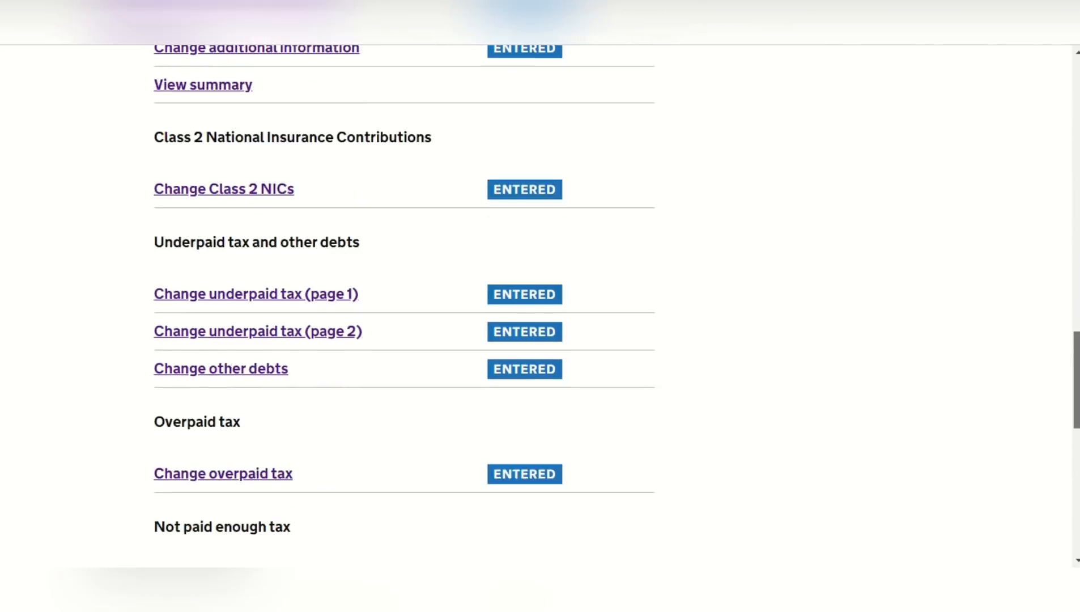
{"action": "scroll", "coordinate": [538, 306], "scroll_direction": "down", "scroll_amount": 6}
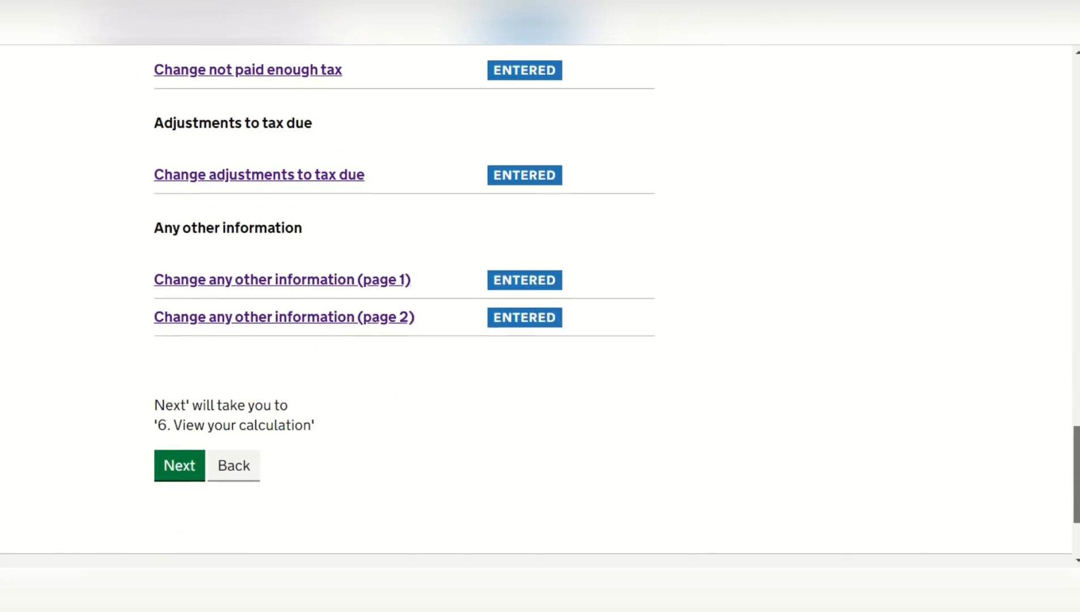
{"action": "left_click", "coordinate": [183, 454]}
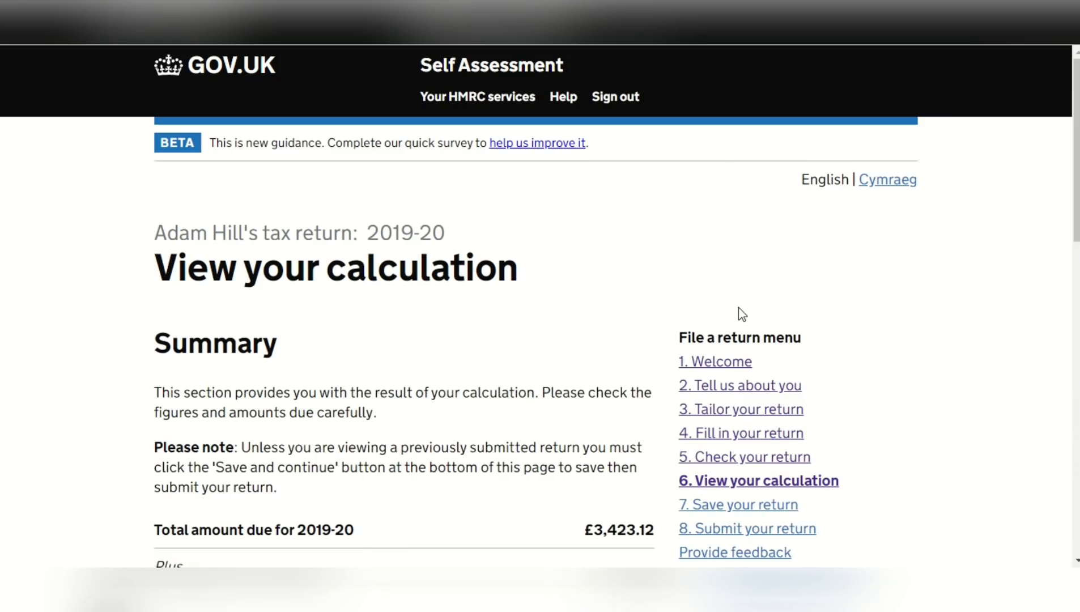
Review the calculation summary with the 2019-20 amount due and the payments on account, and save the page
{"action": "left_click_drag", "start_coordinate": [1075, 165], "coordinate": [1079, 274]}
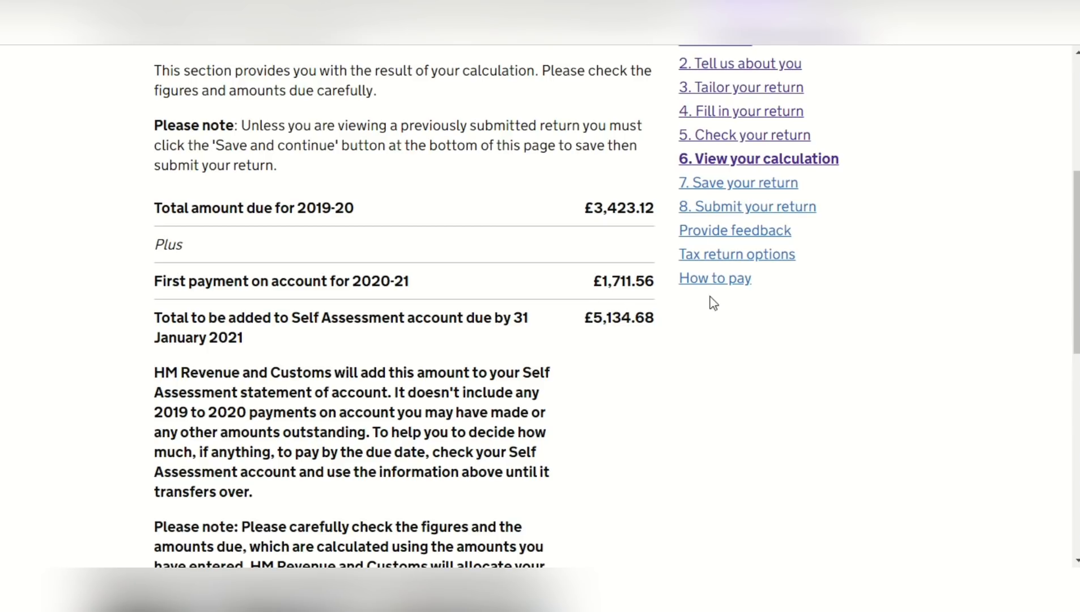
{"action": "scroll", "coordinate": [1076, 283], "scroll_direction": "down", "scroll_amount": 3}
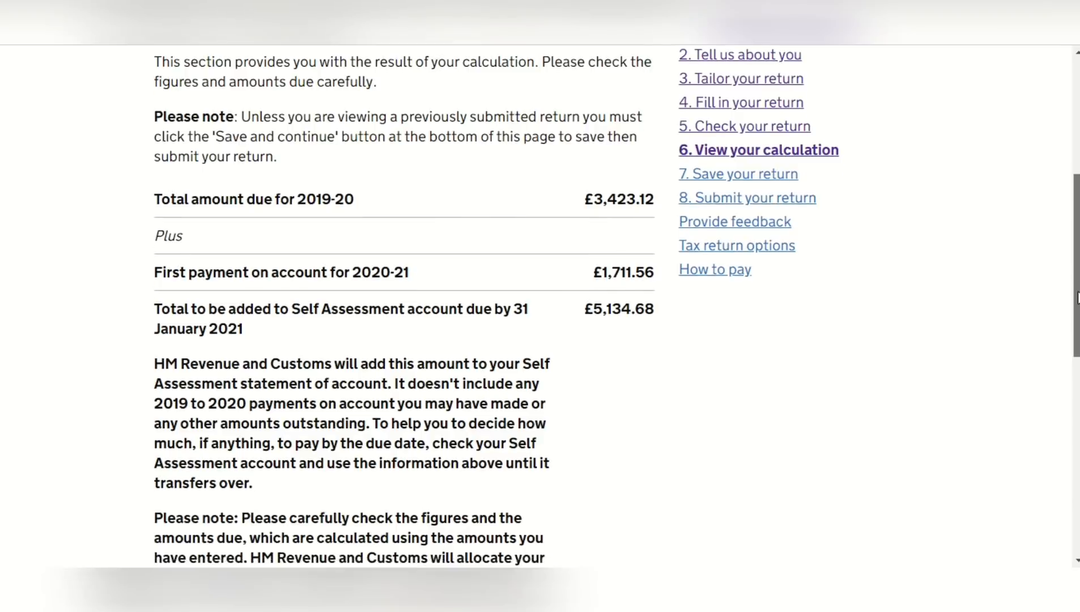
{"action": "scroll", "coordinate": [404, 306], "scroll_direction": "down", "scroll_amount": 2}
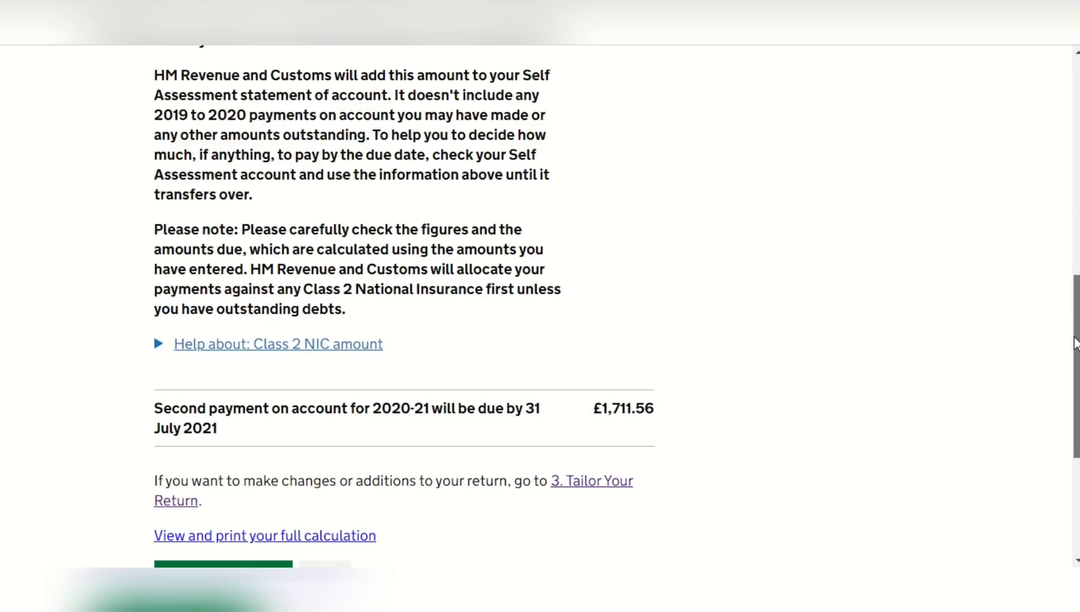
{"action": "left_click_drag", "start_coordinate": [1076, 343], "coordinate": [1076, 383]}
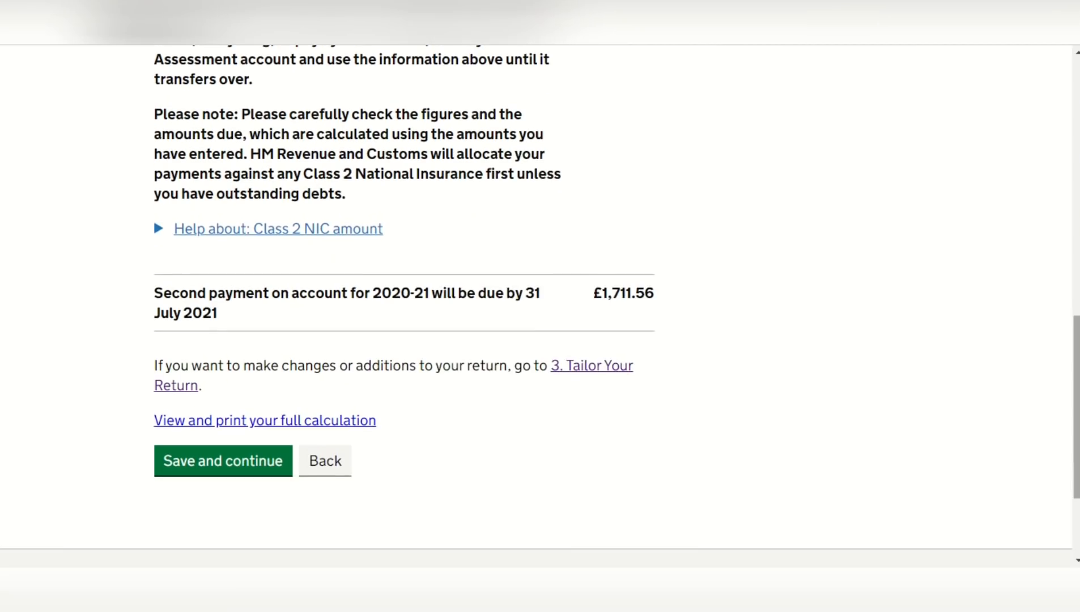
{"action": "left_click", "coordinate": [269, 474]}
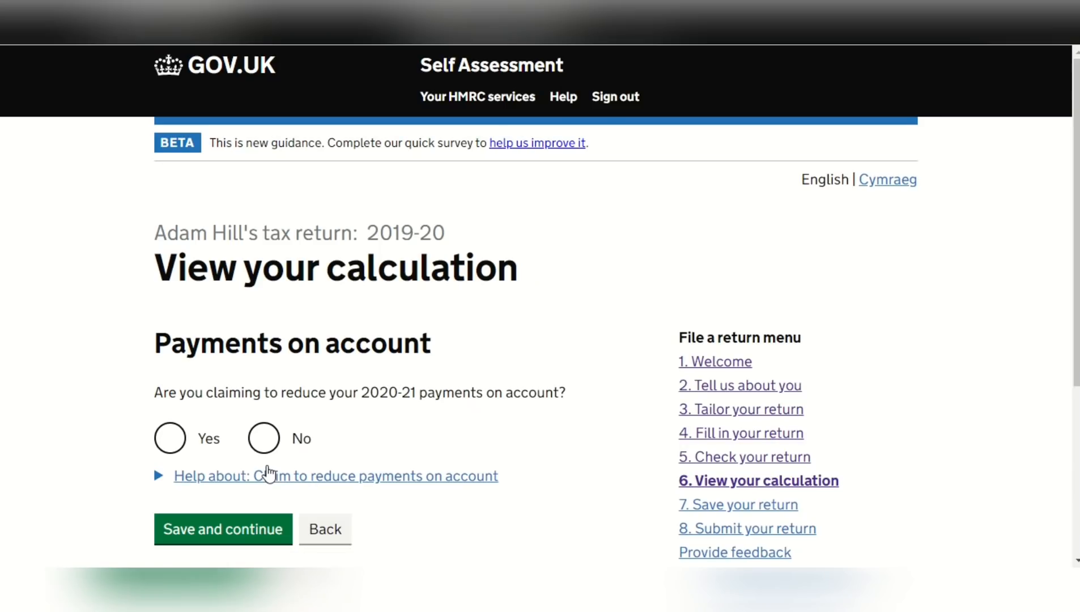
Claim to reduce the 2020-21 payments on account, with a first payment of 0 and the reason "wont be earning next year", and save
{"action": "left_click", "coordinate": [173, 444]}
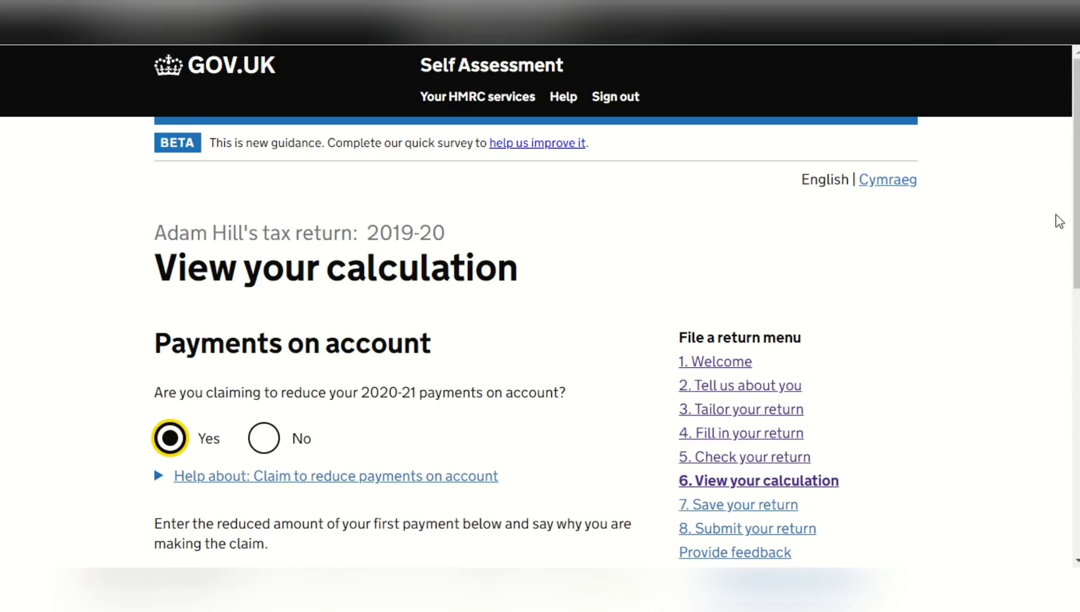
{"action": "scroll", "coordinate": [1070, 227], "scroll_direction": "down", "scroll_amount": 3}
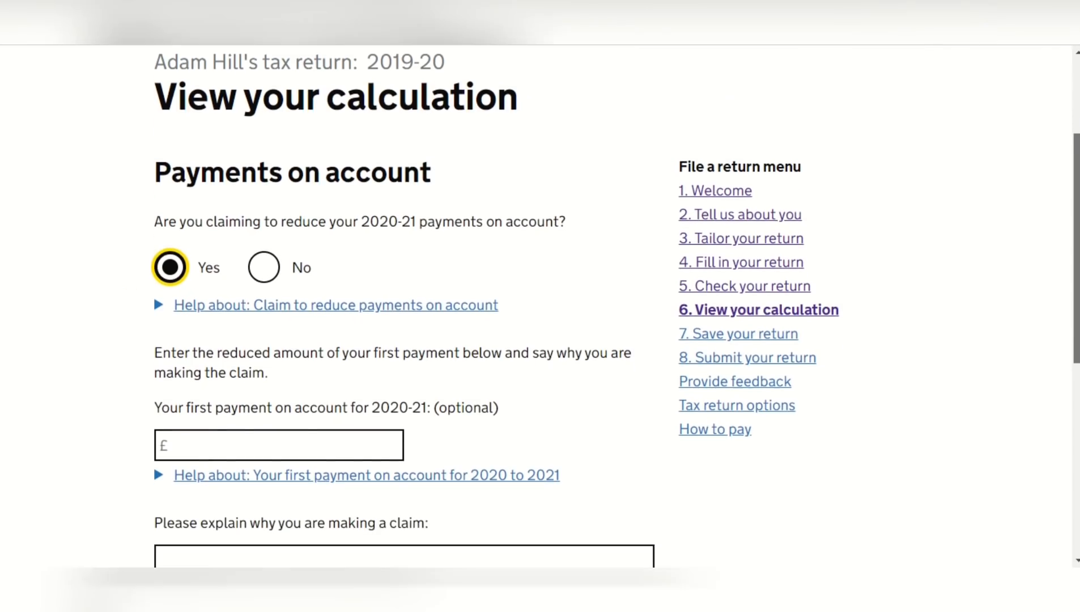
{"action": "scroll", "coordinate": [538, 306], "scroll_direction": "down", "scroll_amount": 3}
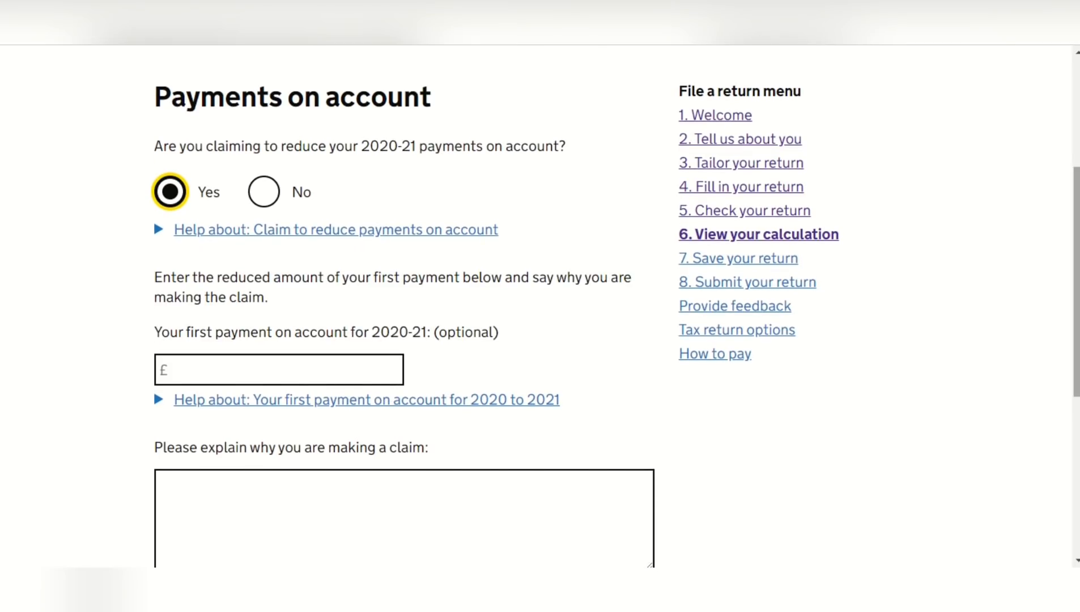
{"action": "left_click", "coordinate": [292, 376]}
{"action": "type", "text": "0"}
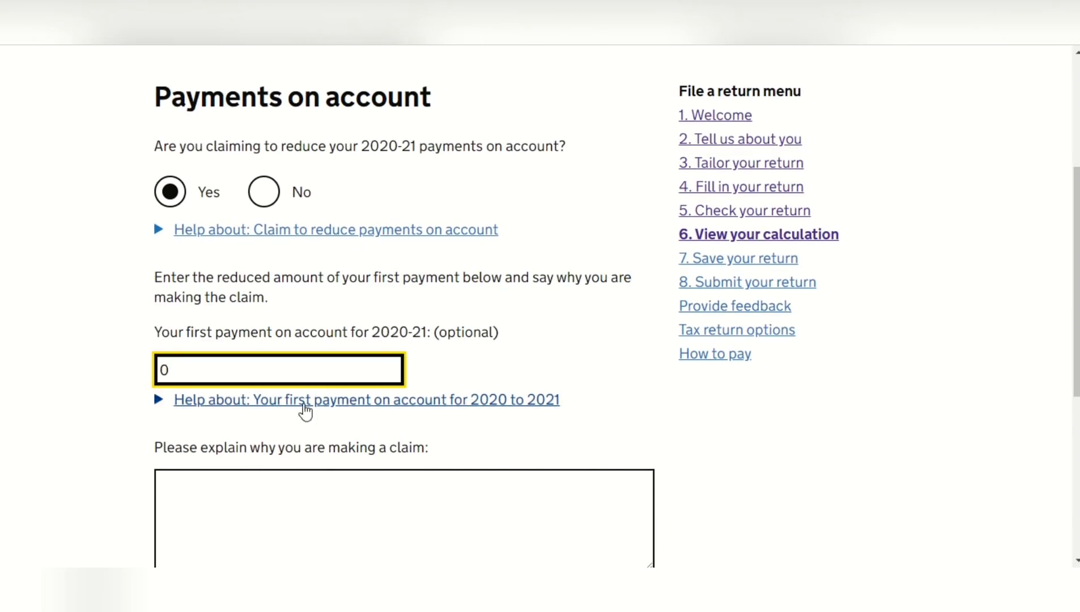
{"action": "left_click", "coordinate": [339, 482]}
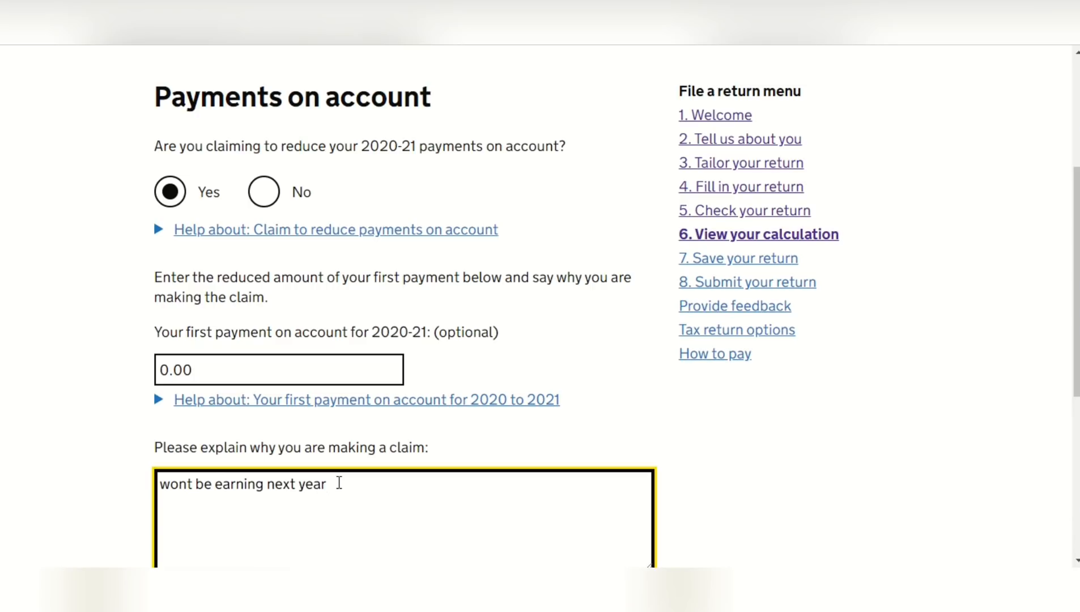
{"action": "left_click_drag", "start_coordinate": [1077, 321], "coordinate": [1077, 402]}
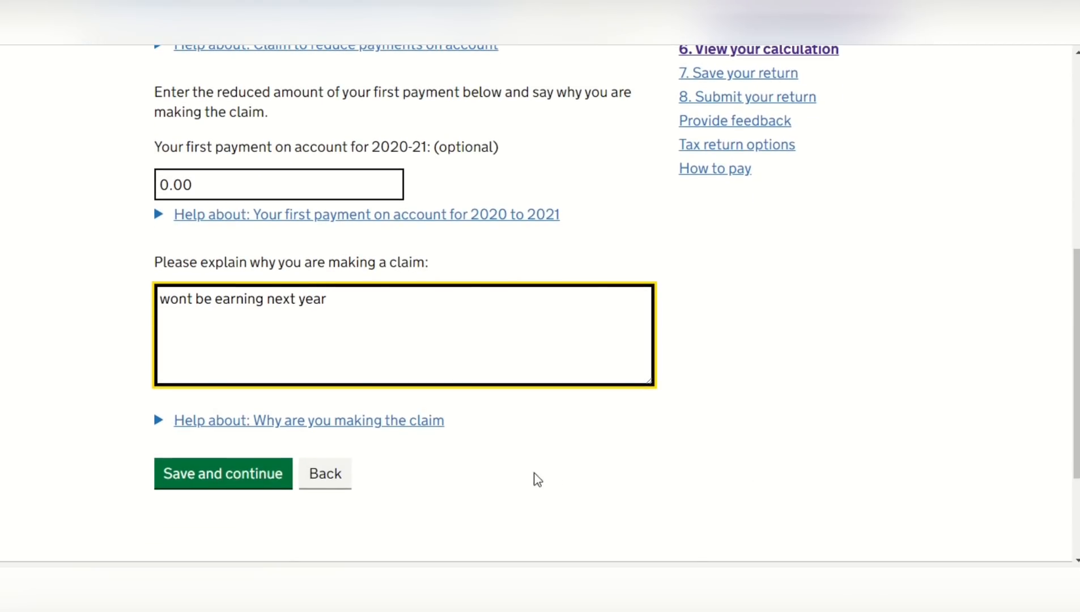
{"action": "left_click", "coordinate": [257, 479]}
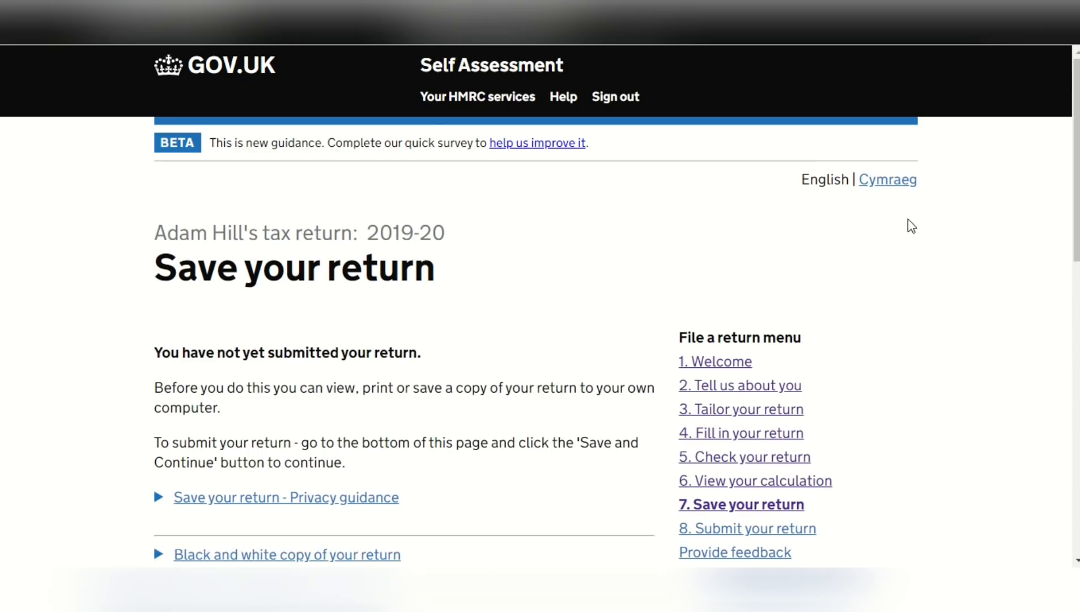
Continue past saving a copy of the return, agree to the declaration that the information is correct and complete, and submit
{"action": "left_click_drag", "start_coordinate": [1074, 170], "coordinate": [1075, 389]}
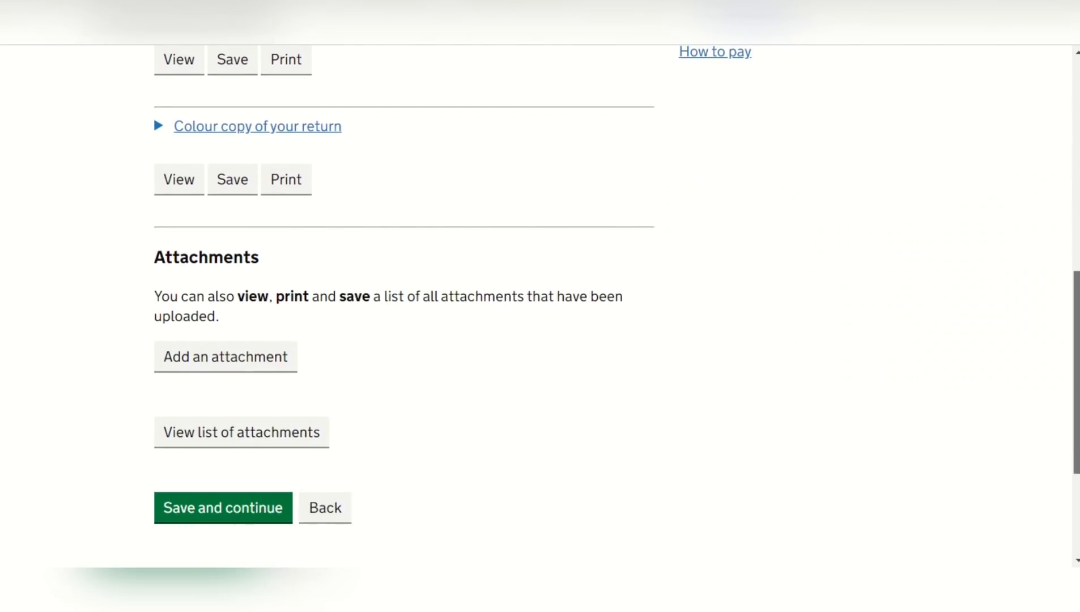
{"action": "left_click", "coordinate": [265, 508]}
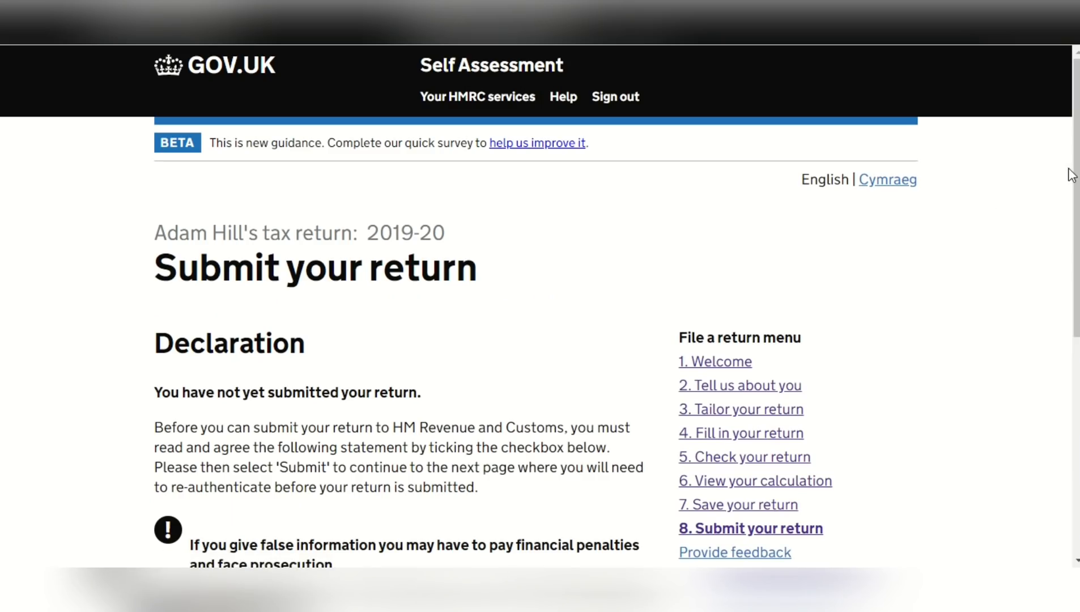
{"action": "left_click_drag", "start_coordinate": [1075, 177], "coordinate": [1075, 313]}
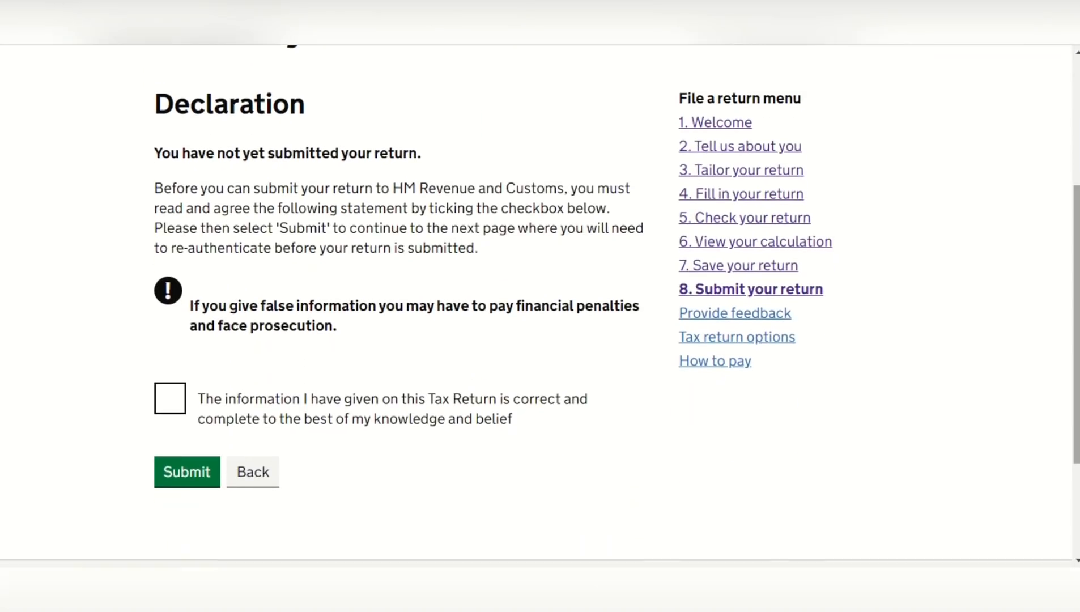
{"action": "left_click", "coordinate": [168, 400]}
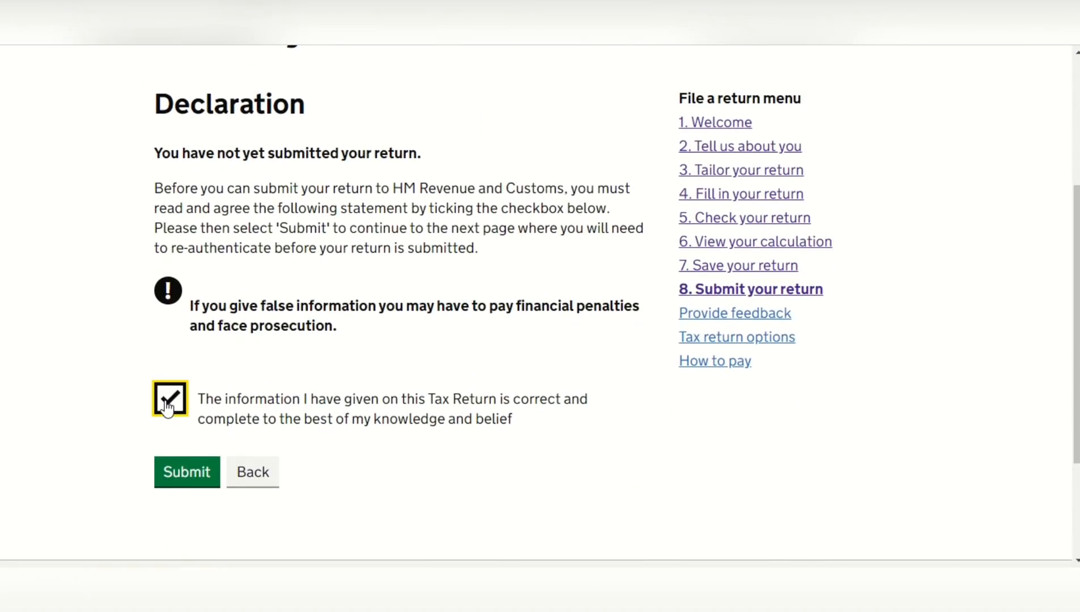
{"action": "left_click", "coordinate": [200, 480]}
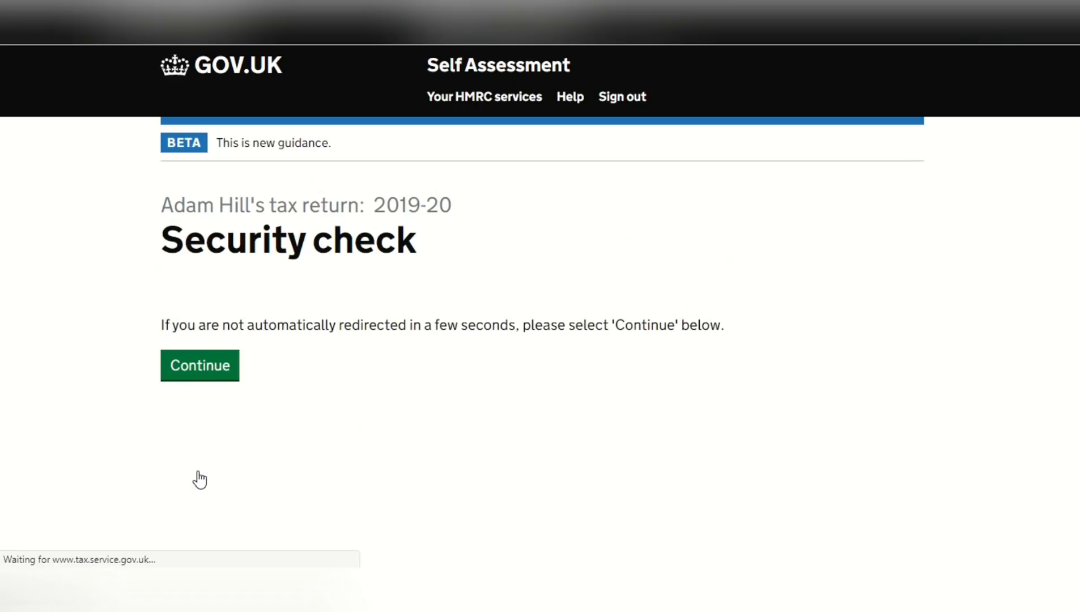